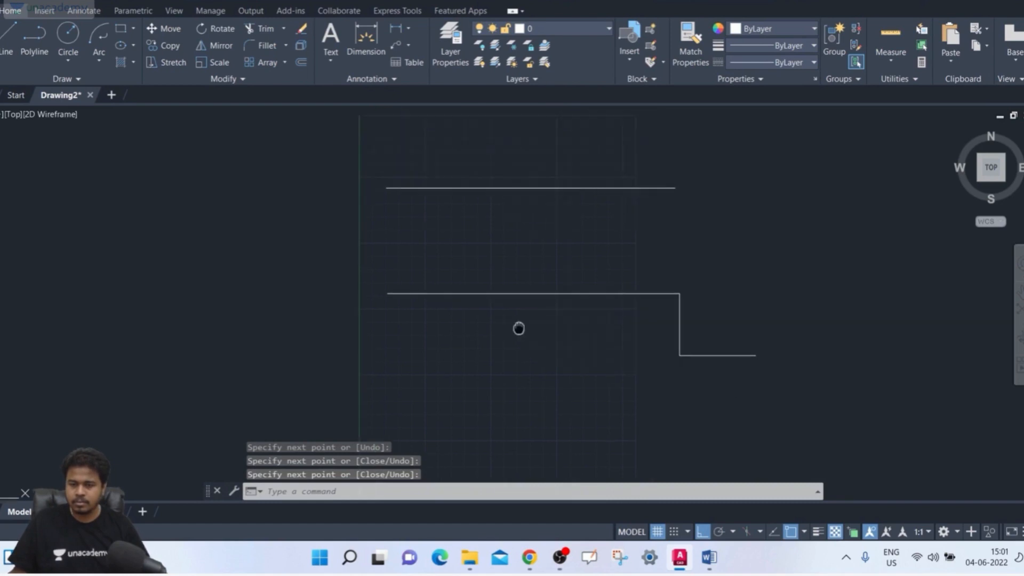
# - Draw a circle with a radius of about 82 units crossing both horizontal lines near their left ends
pyautogui.write('c')
pyautogui.press('Return')
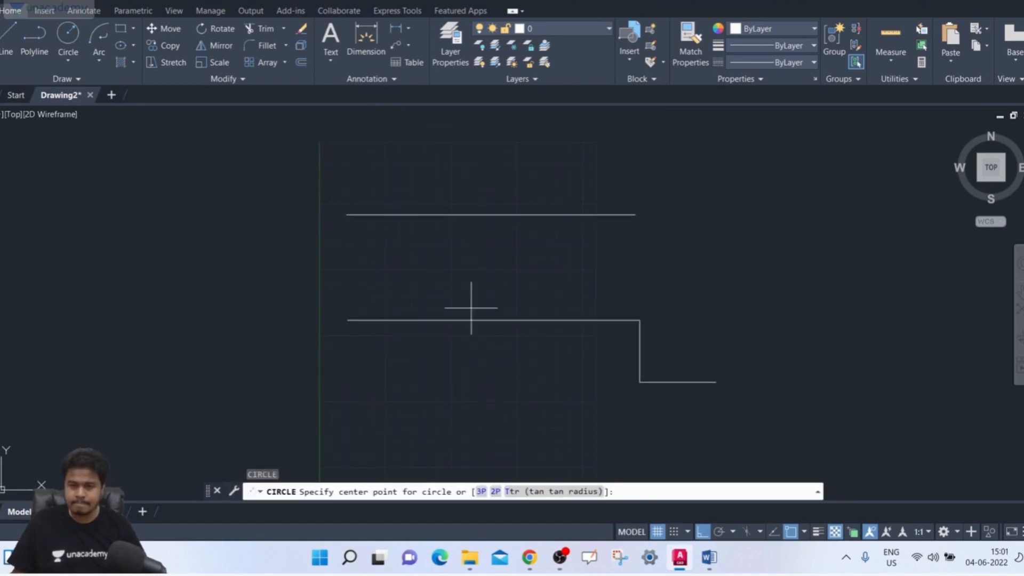
pyautogui.click(384, 265)
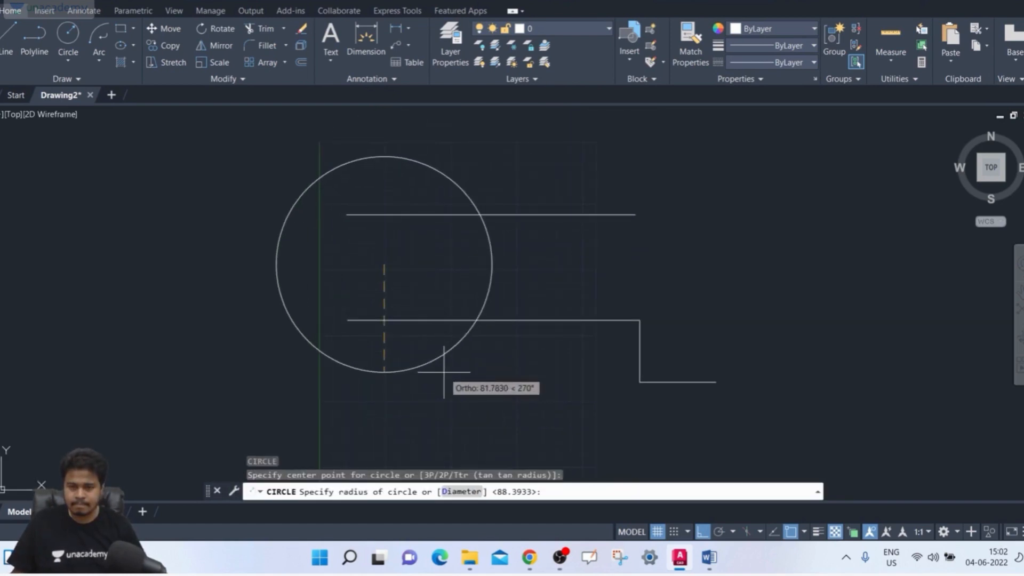
pyautogui.click(470, 372)
# - Draw a tall, narrow rectangle crossing both horizontal lines near their right ends
pyautogui.moveTo(562, 397); pyautogui.dragTo(528, 405, button='middle')
pyautogui.write('rec')
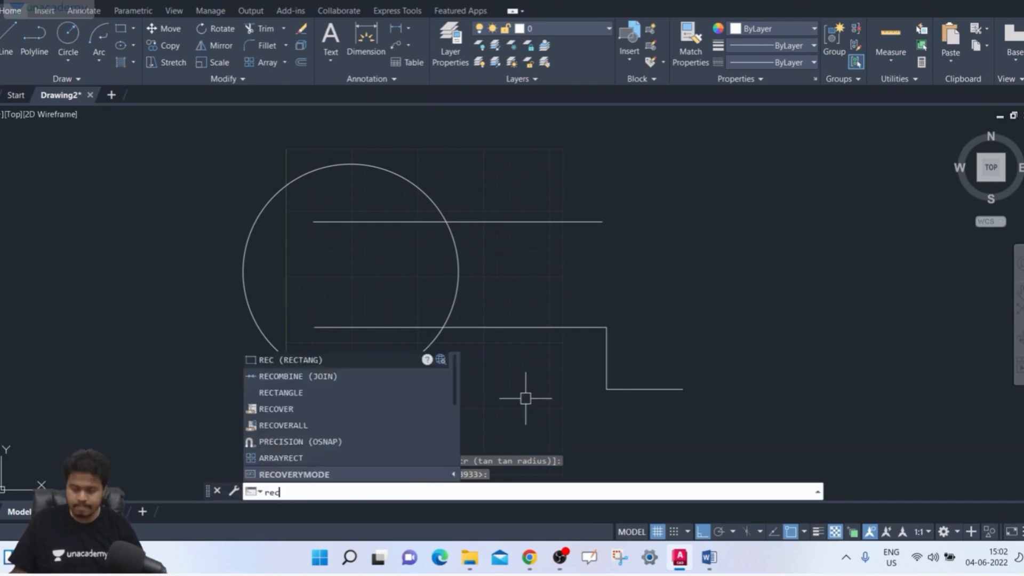
pyautogui.press('Return')
pyautogui.click(522, 190)
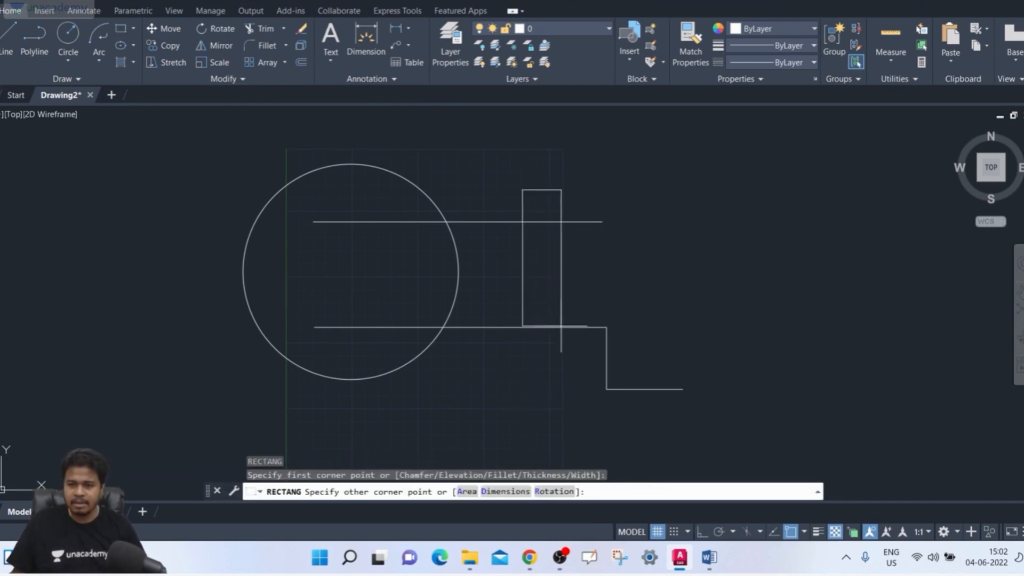
pyautogui.click(566, 364)
# - Draw a long vertical line standing free to the right of the stepped line
pyautogui.moveTo(766, 320); pyautogui.dragTo(746, 317, button='middle')
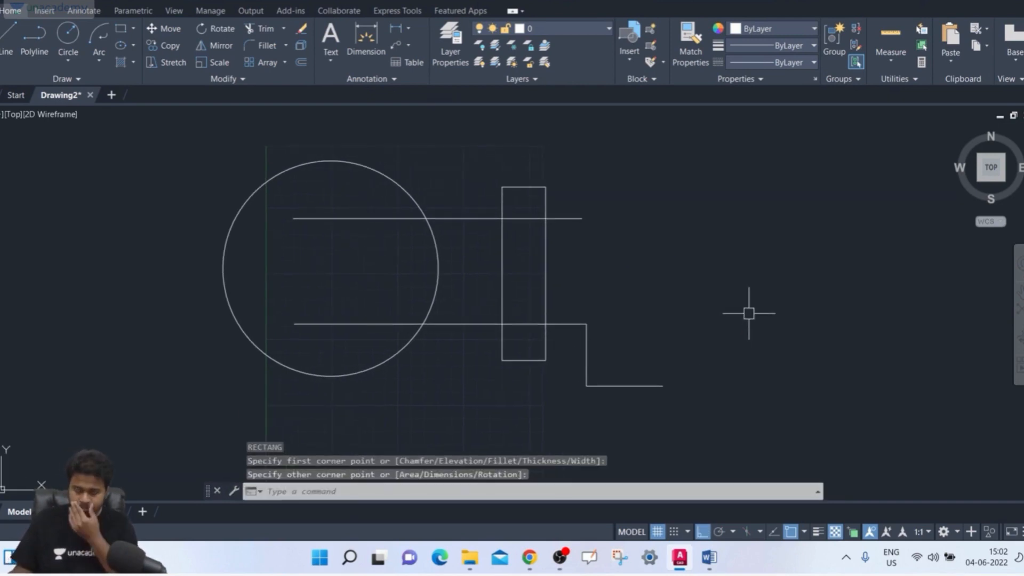
pyautogui.write('l')
pyautogui.press('Return')
pyautogui.click(753, 147)
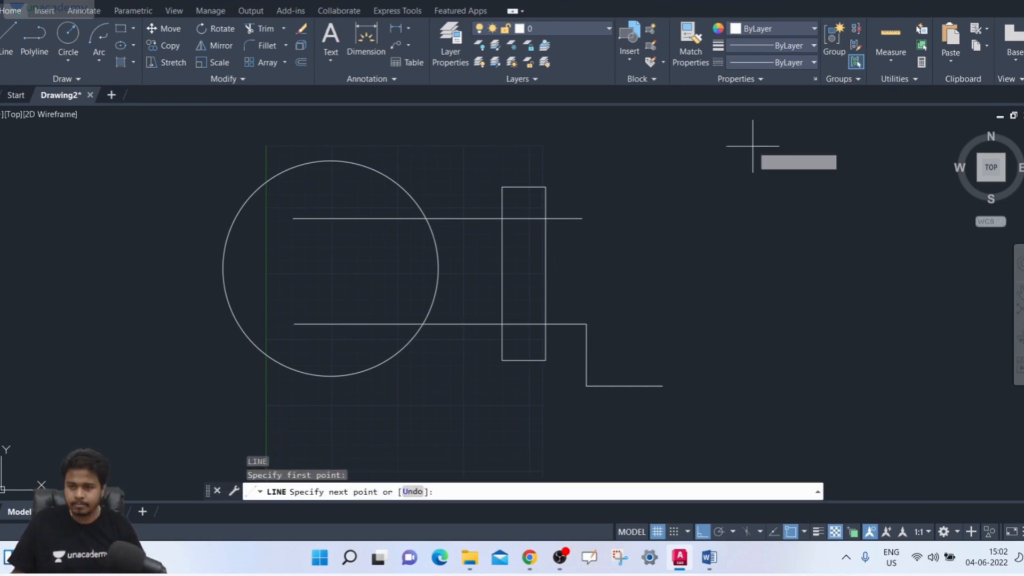
pyautogui.click(768, 439)
pyautogui.press('Return')
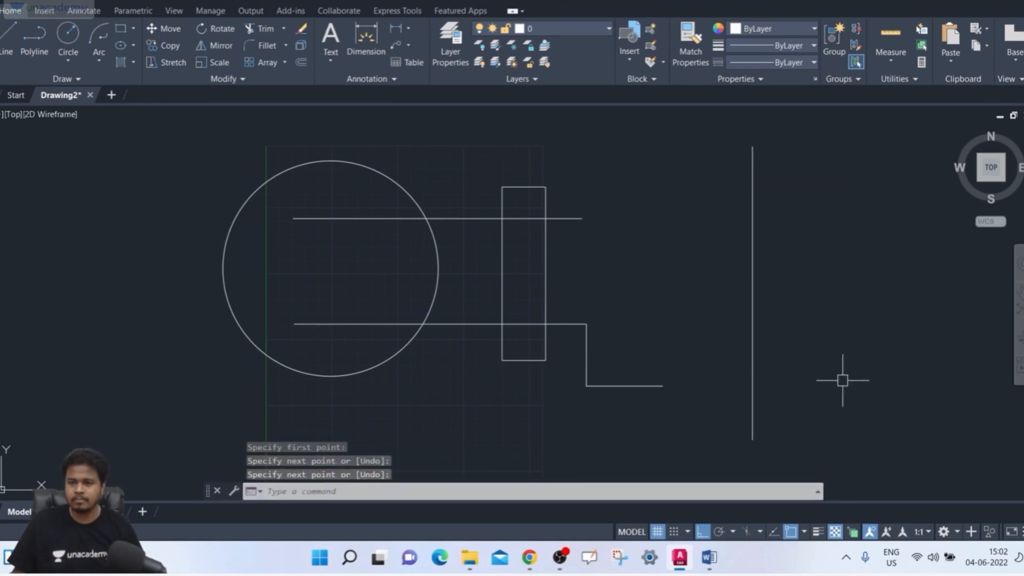
pyautogui.scroll(3, 847, 381)
pyautogui.scroll(-4, 806, 354)
pyautogui.moveTo(807, 354); pyautogui.dragTo(683, 318, button='middle')
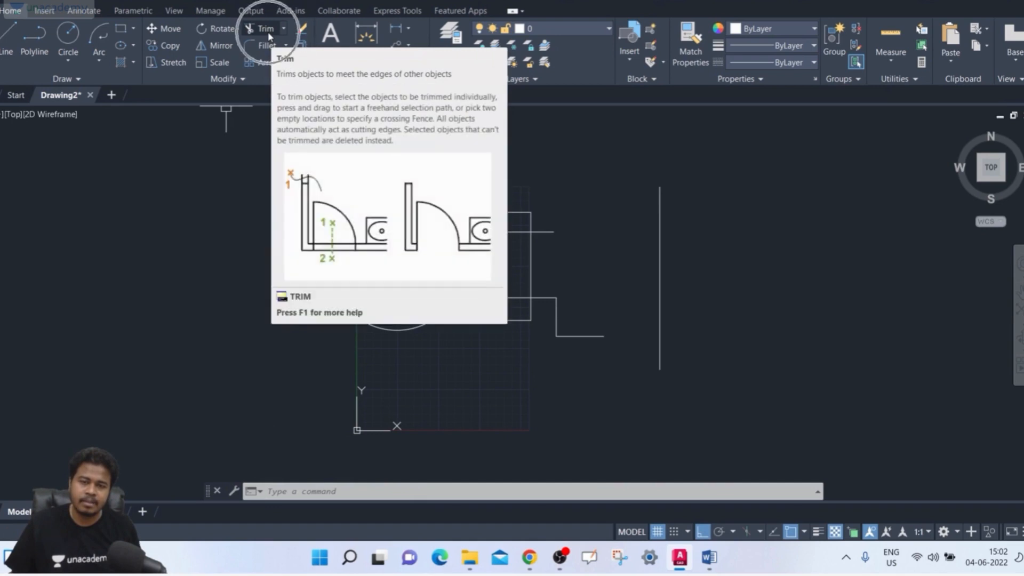
pyautogui.click(286, 31)
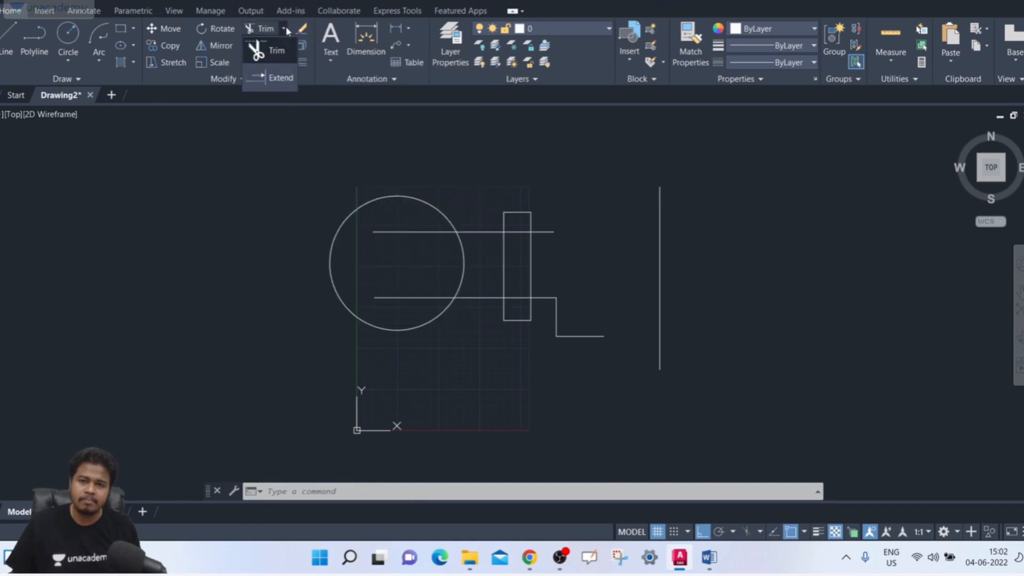
pyautogui.click(286, 31)
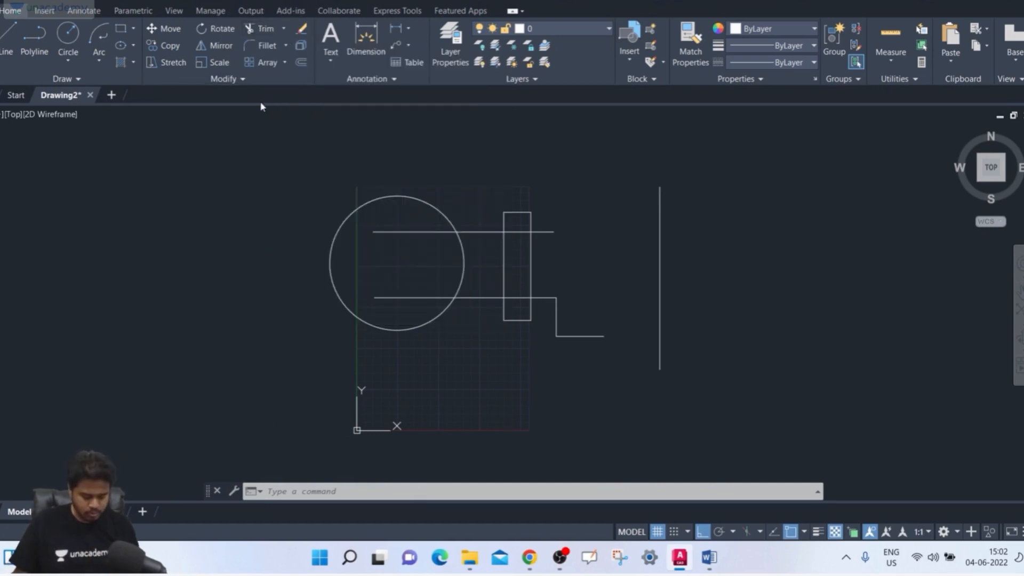
# - Start the Trim command and choose the upper horizontal line and the circle as its cutting edges
pyautogui.click(309, 492)
pyautogui.write('tr')
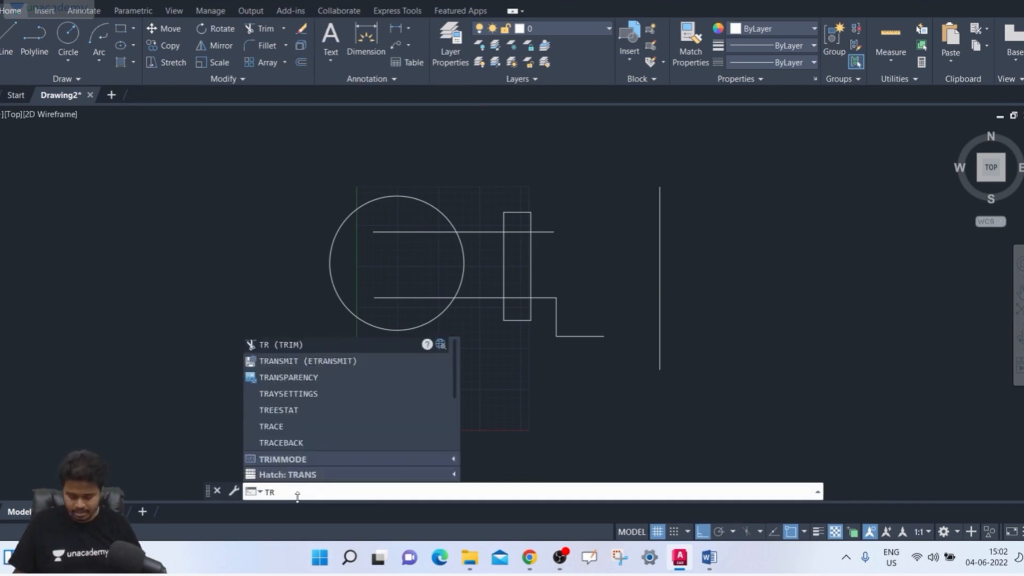
pyautogui.press('Return')
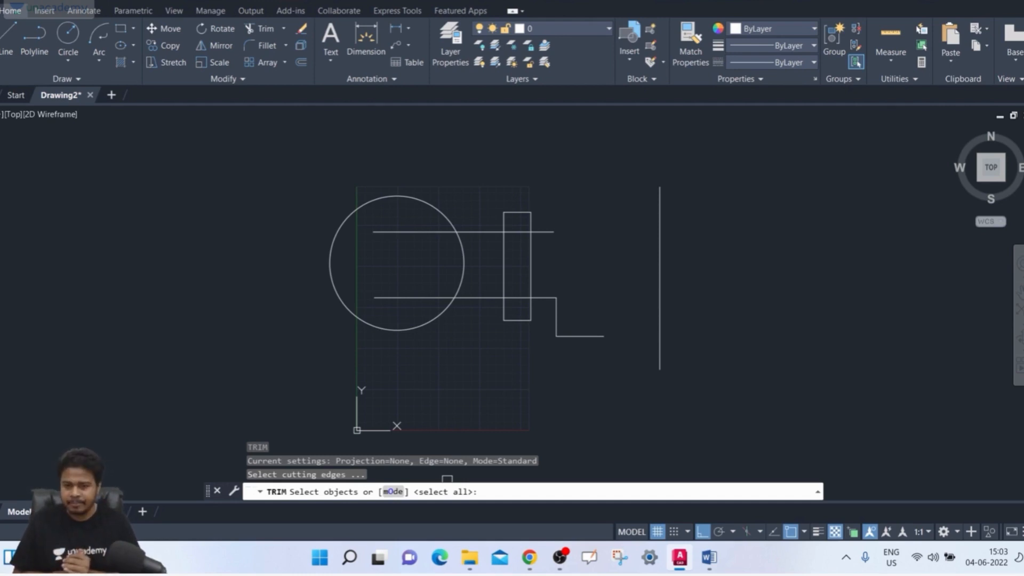
pyautogui.press('Return')
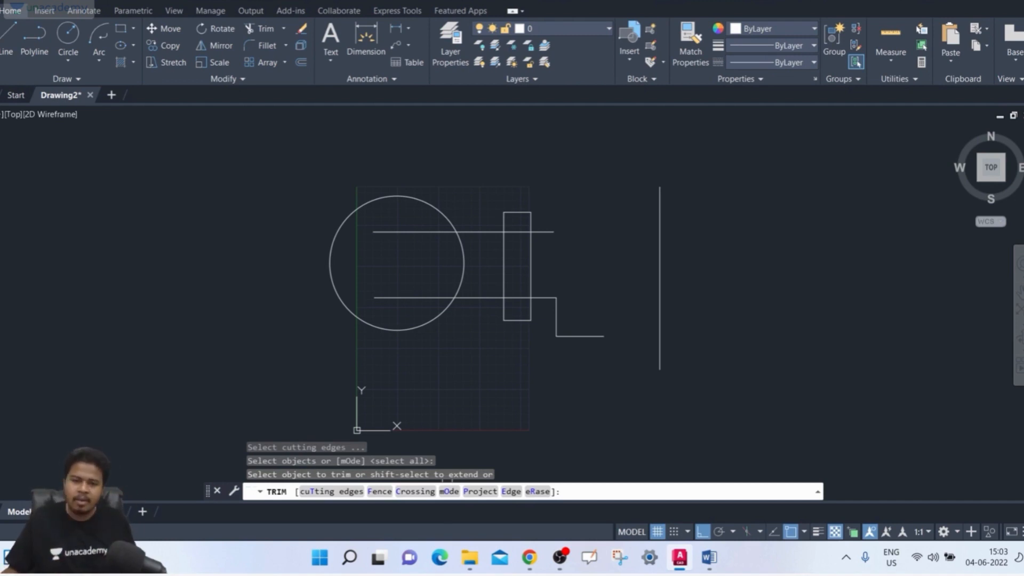
pyautogui.click(321, 504)
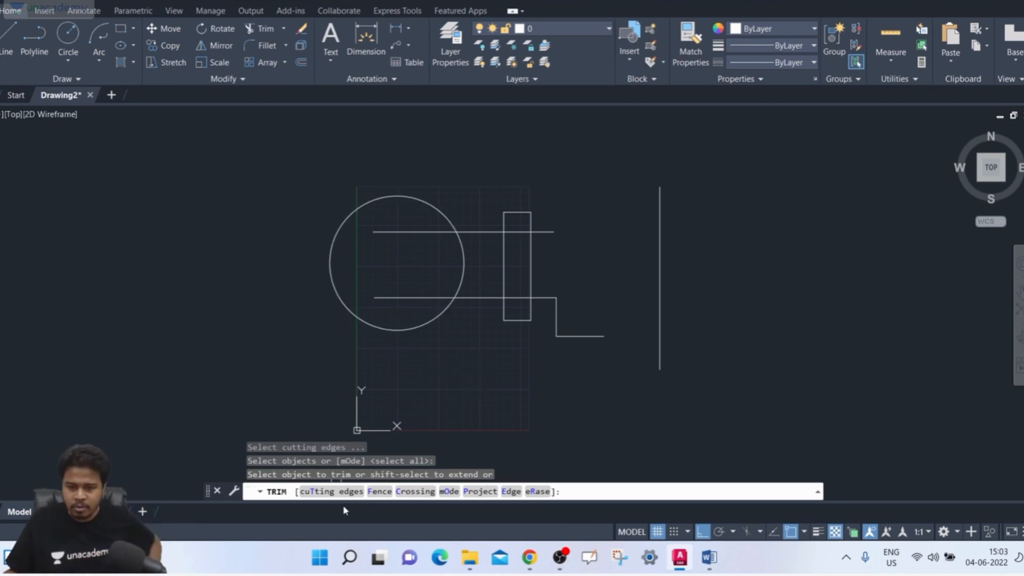
pyautogui.click(347, 491)
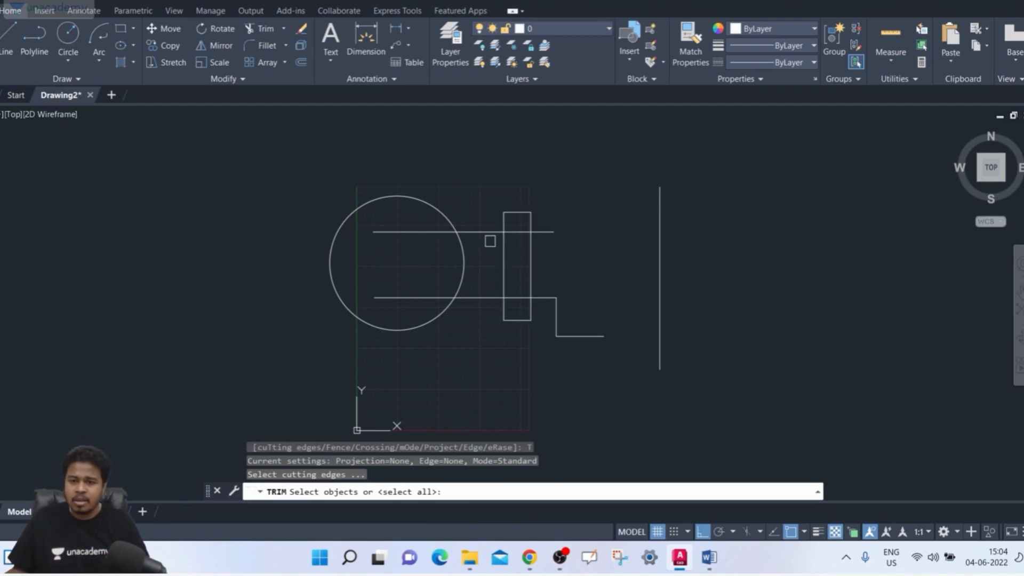
pyautogui.click(483, 234)
pyautogui.click(464, 250)
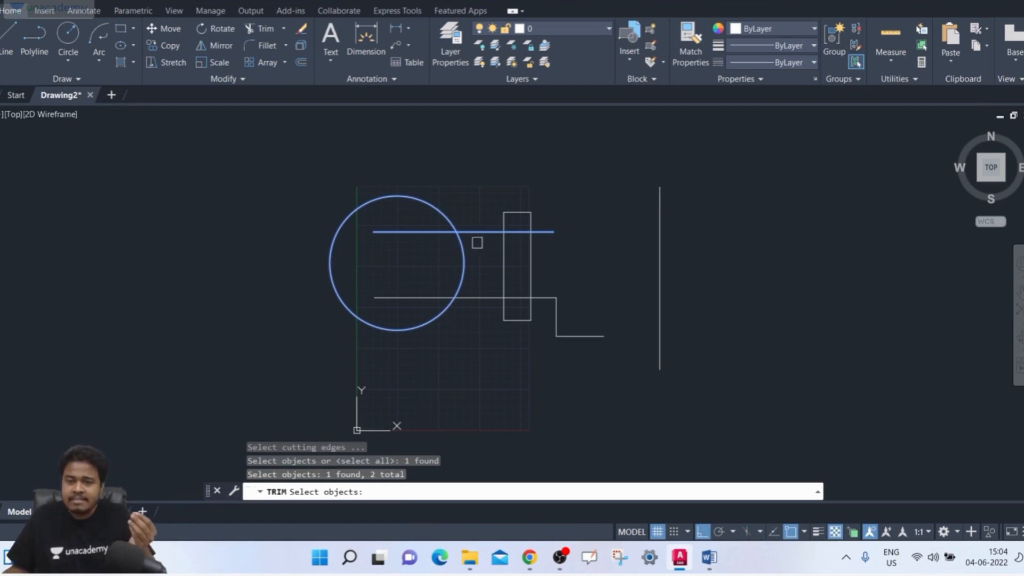
pyautogui.press('Return')
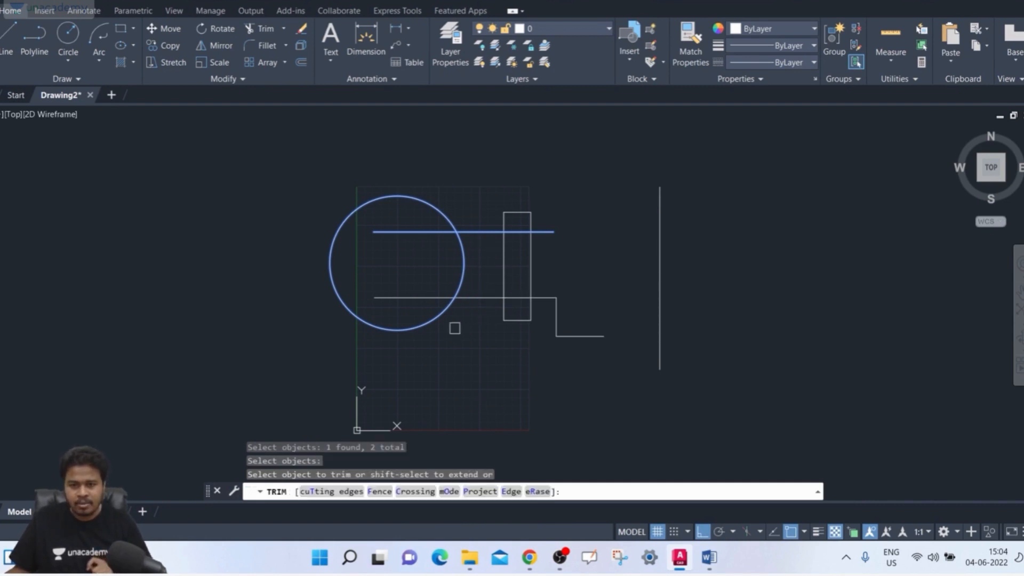
# - Try to trim the circle, the separate vertical line, the step's short vertical segment and the lower line inside the circle
pyautogui.click(435, 320)
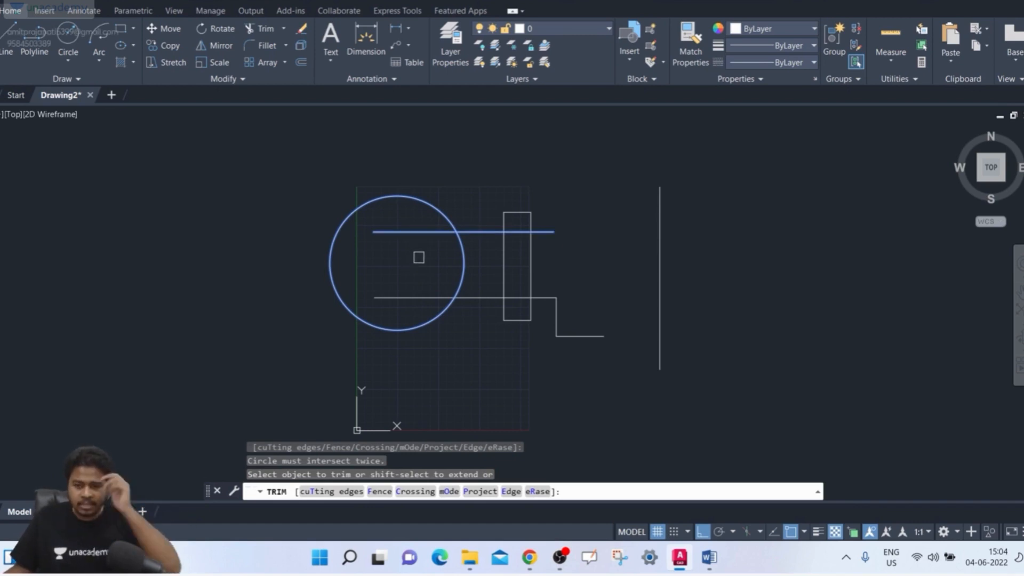
pyautogui.click(660, 240)
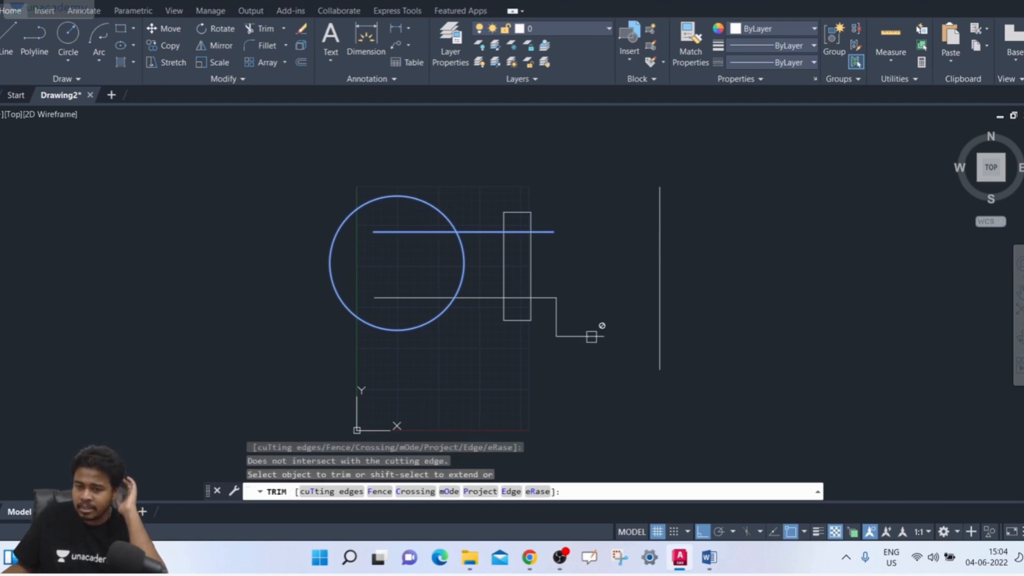
pyautogui.click(555, 318)
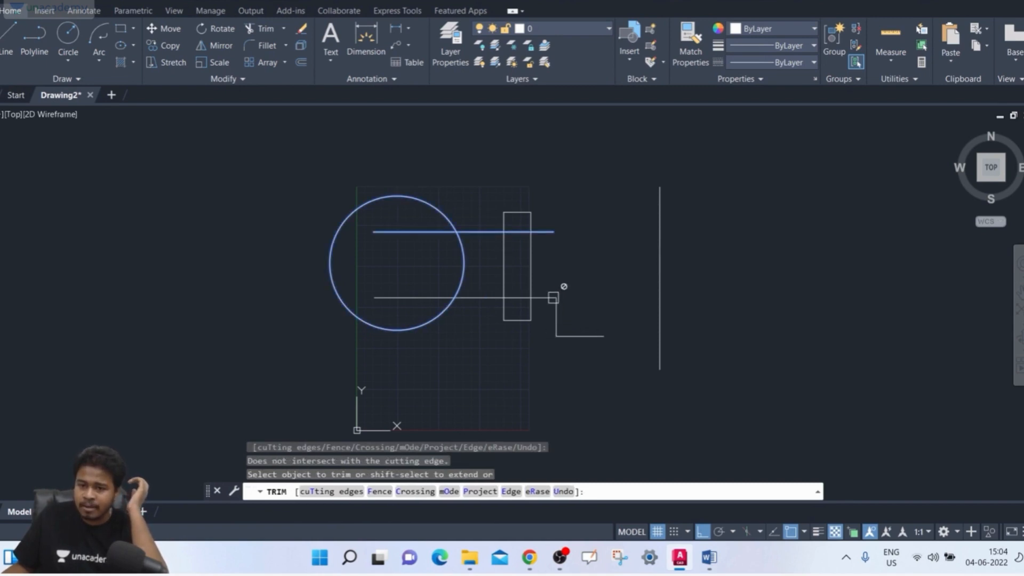
pyautogui.click(459, 289)
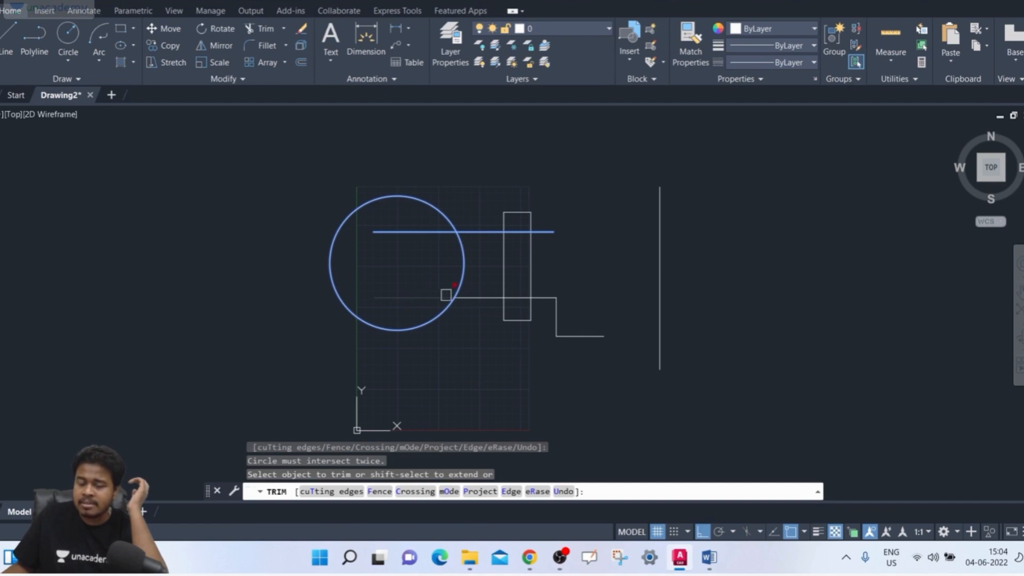
pyautogui.click(442, 295)
pyautogui.click(462, 240)
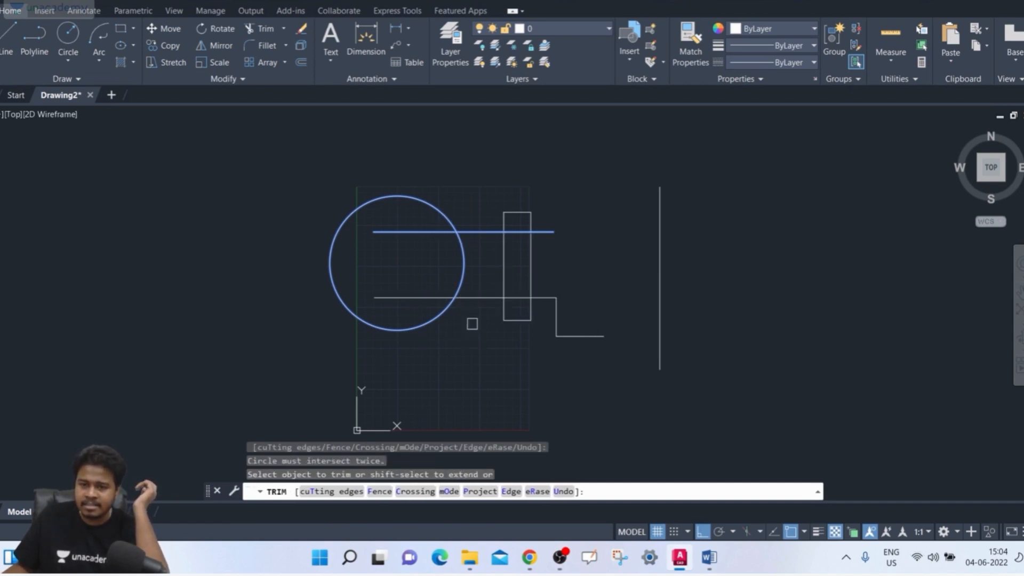
# - Trim the lower horizontal line outside the circle and the part of the rectangle above the upper line
pyautogui.click(479, 297)
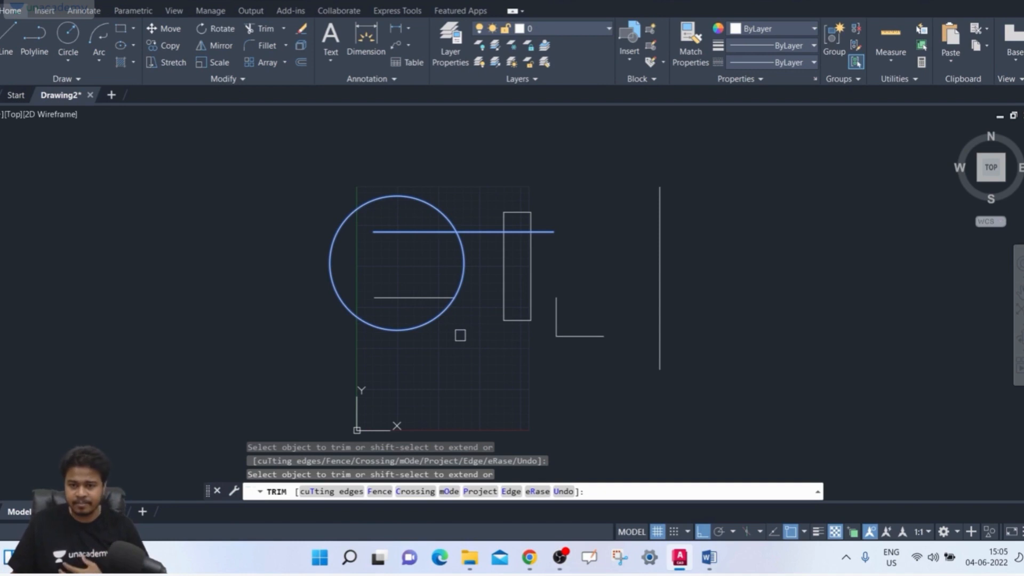
pyautogui.click(447, 324)
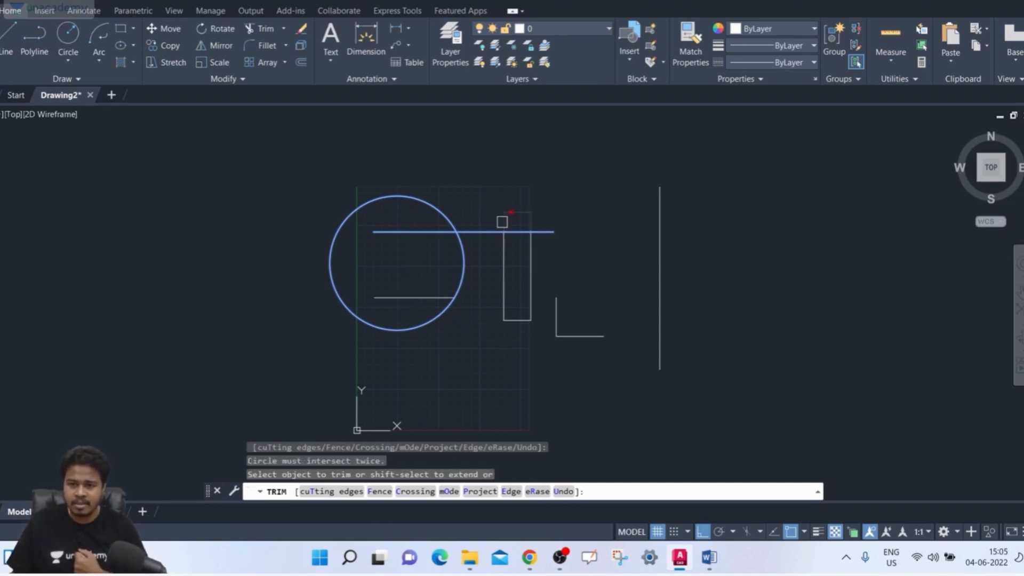
pyautogui.click(501, 221)
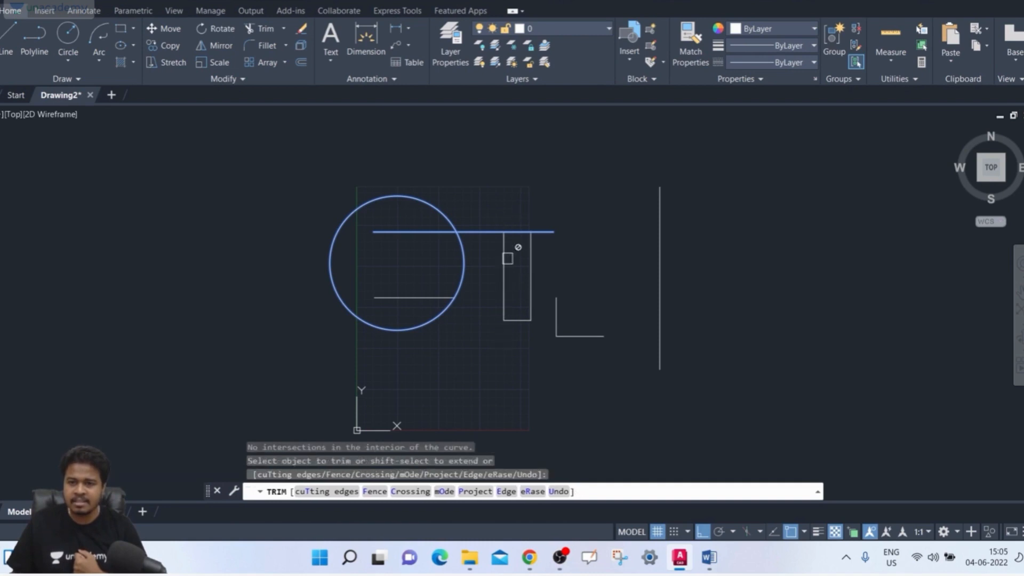
pyautogui.click(555, 328)
pyautogui.click(529, 256)
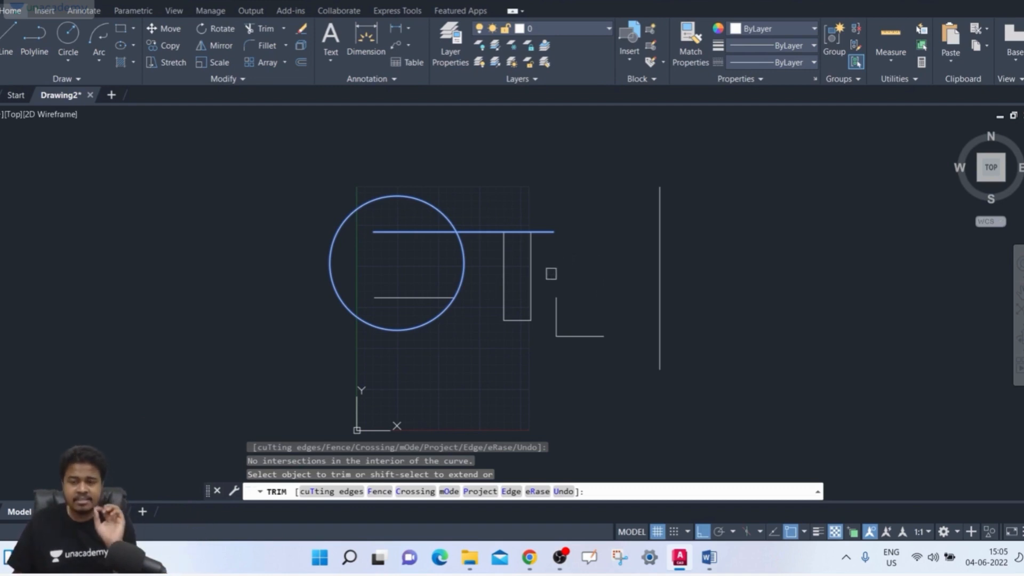
# - Trim the upper line outside the circle and try to trim its remaining part, the circle and the step's short vertical segment
pyautogui.scroll(4, 551, 274)
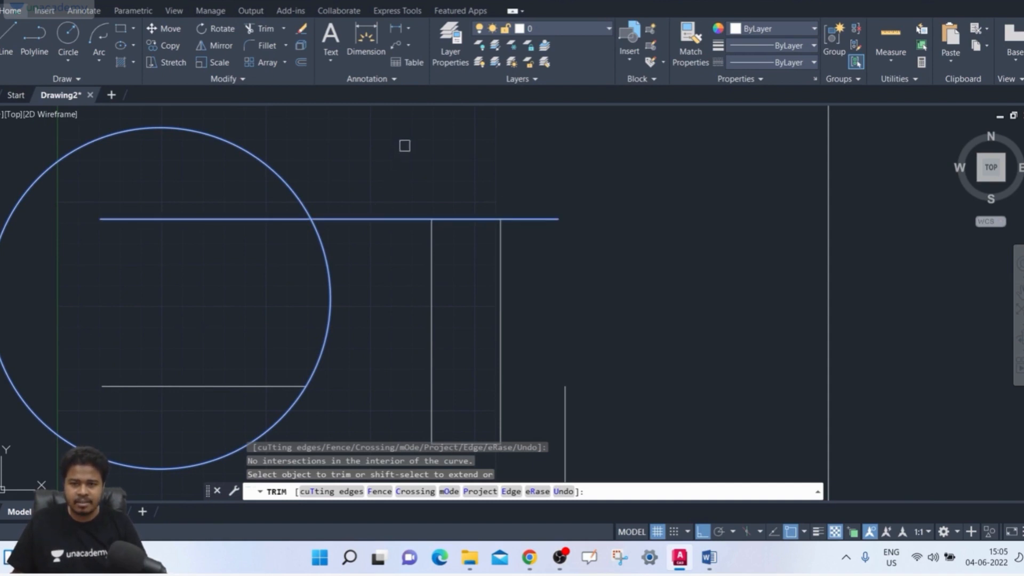
pyautogui.click(376, 218)
pyautogui.click(268, 221)
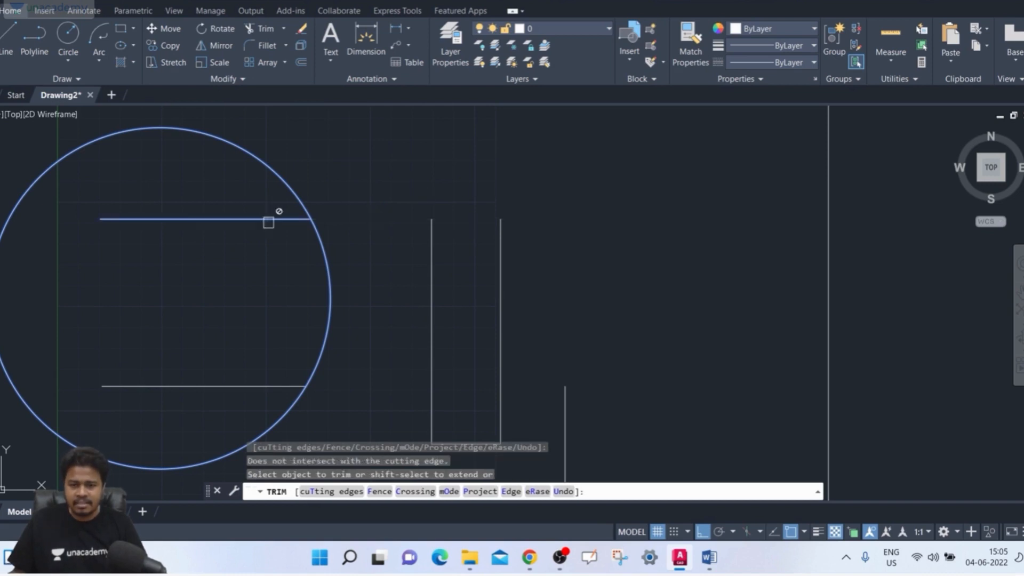
pyautogui.click(268, 223)
pyautogui.click(314, 223)
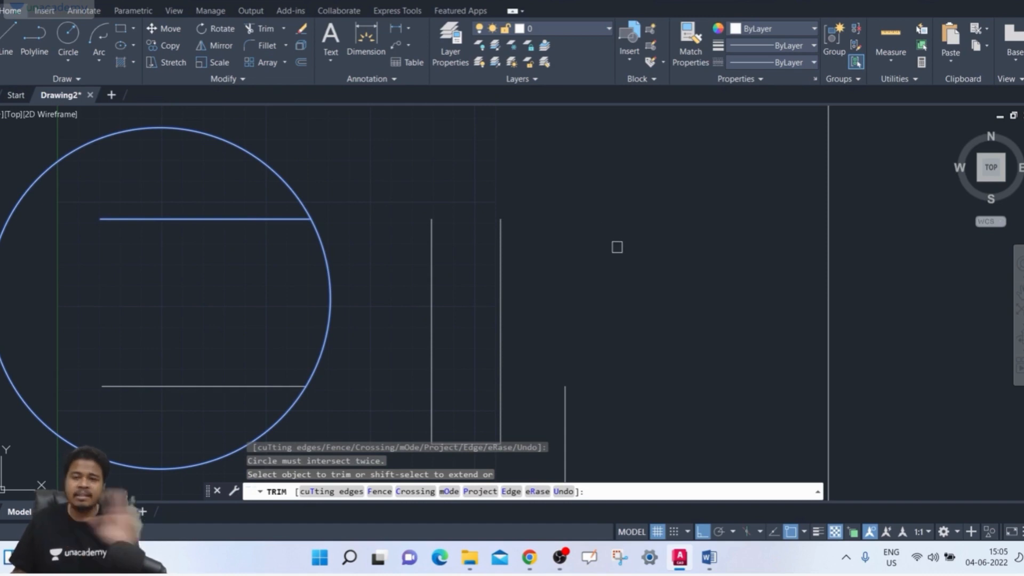
pyautogui.click(211, 219)
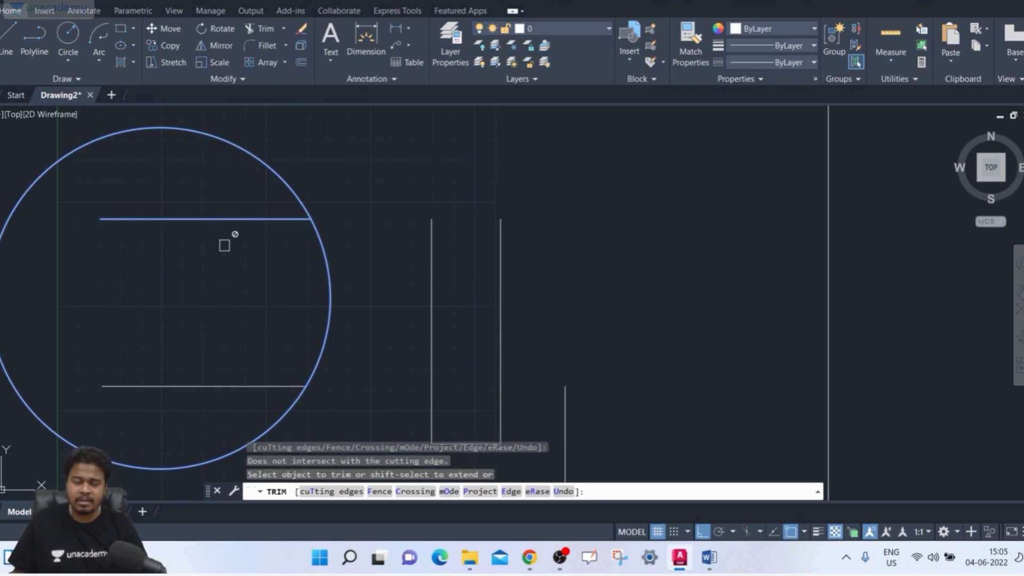
pyautogui.click(329, 270)
pyautogui.click(178, 129)
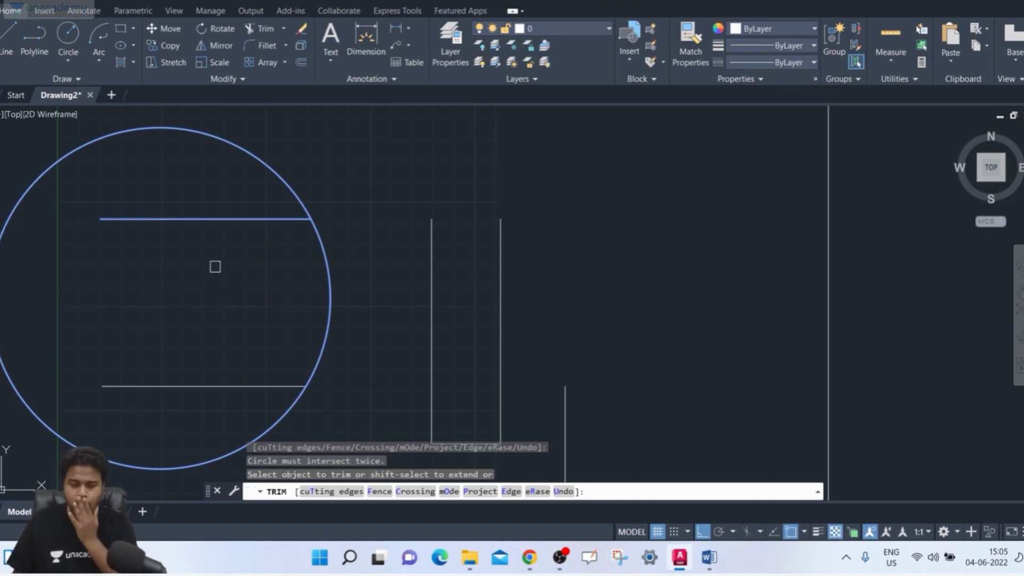
pyautogui.click(565, 445)
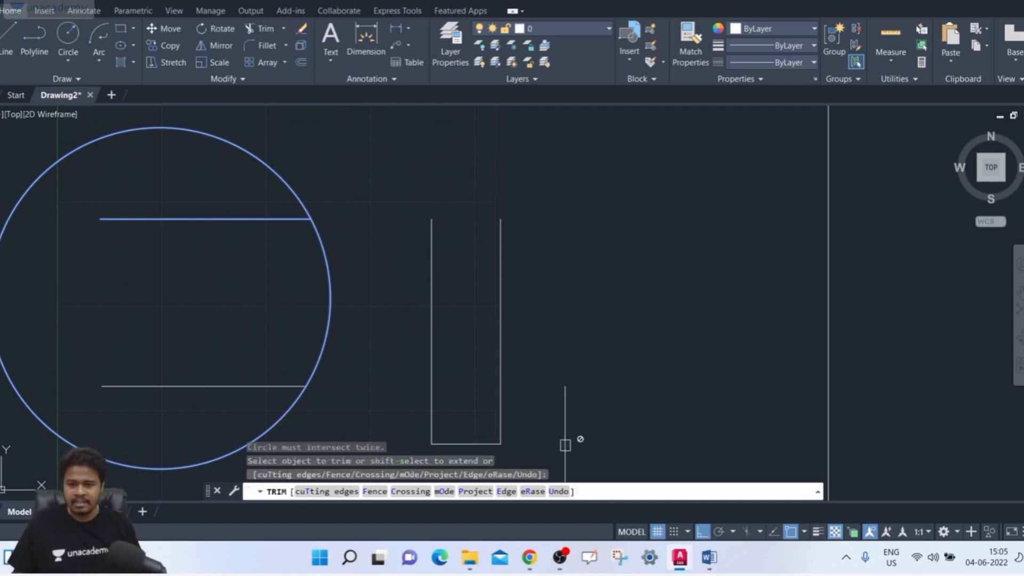
# - Undo all trims made with the current Trim command and leave the command
pyautogui.click(564, 491)
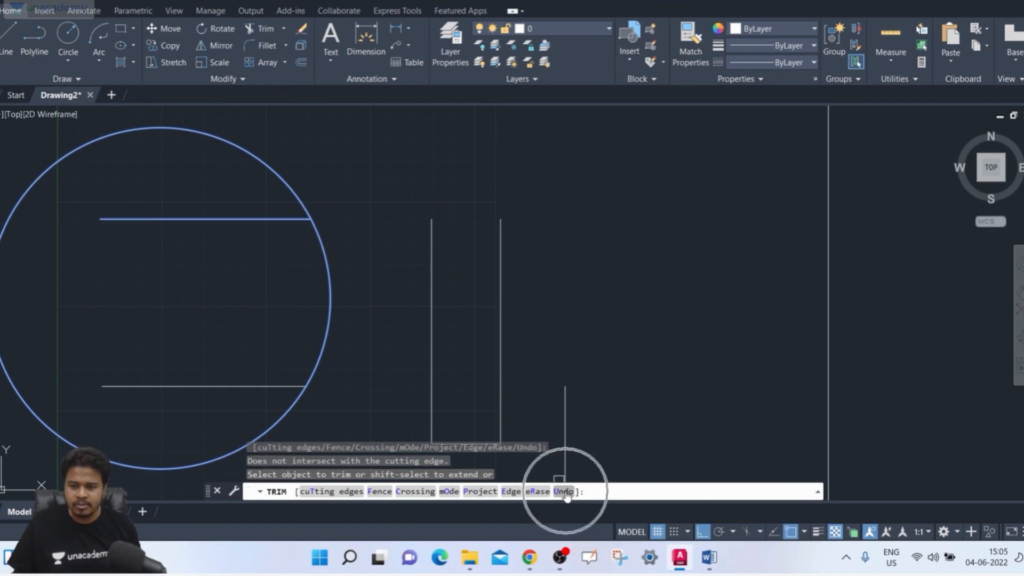
pyautogui.click(564, 491)
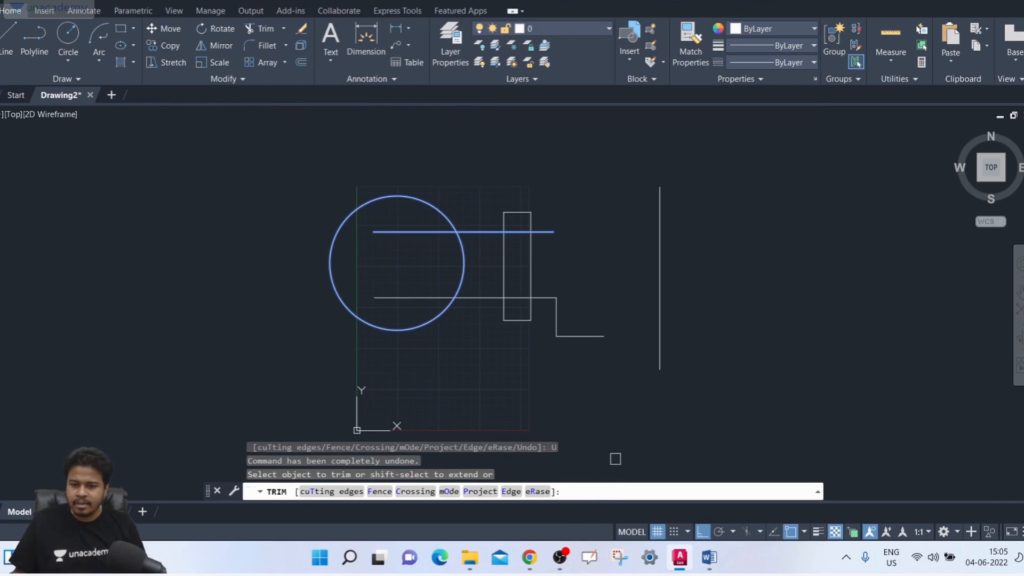
pyautogui.press('Escape')
# - Copy the circle, rectangle and all the lines about 434 units horizontally to the left of the originals
pyautogui.write('co')
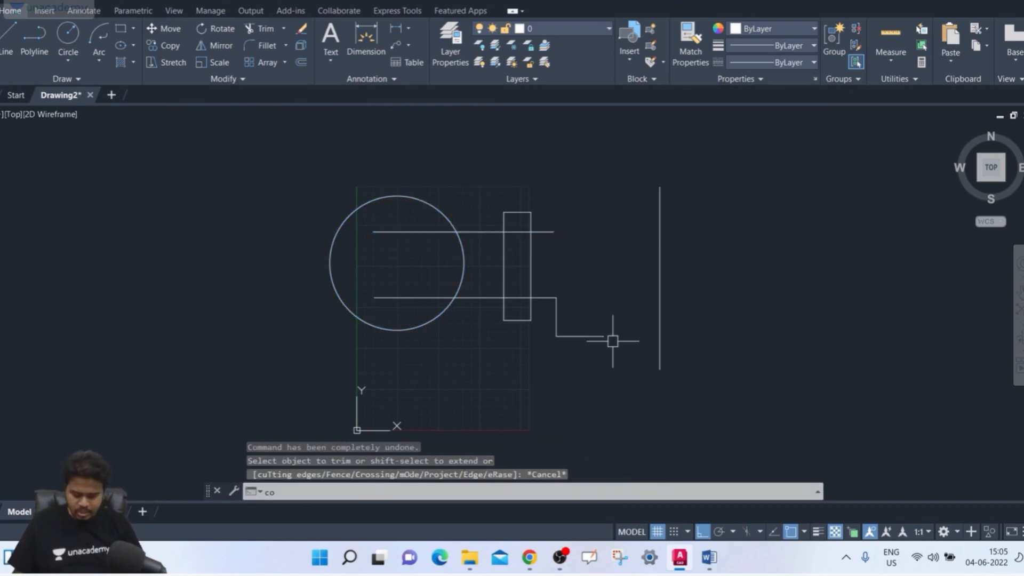
pyautogui.press('Return')
pyautogui.click(755, 165)
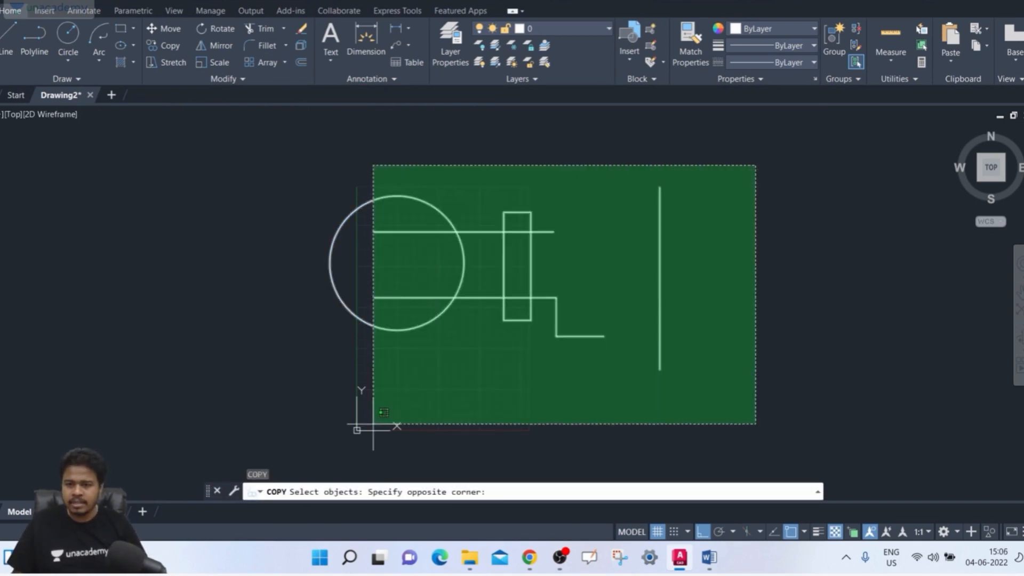
pyautogui.click(314, 423)
pyautogui.press('Return')
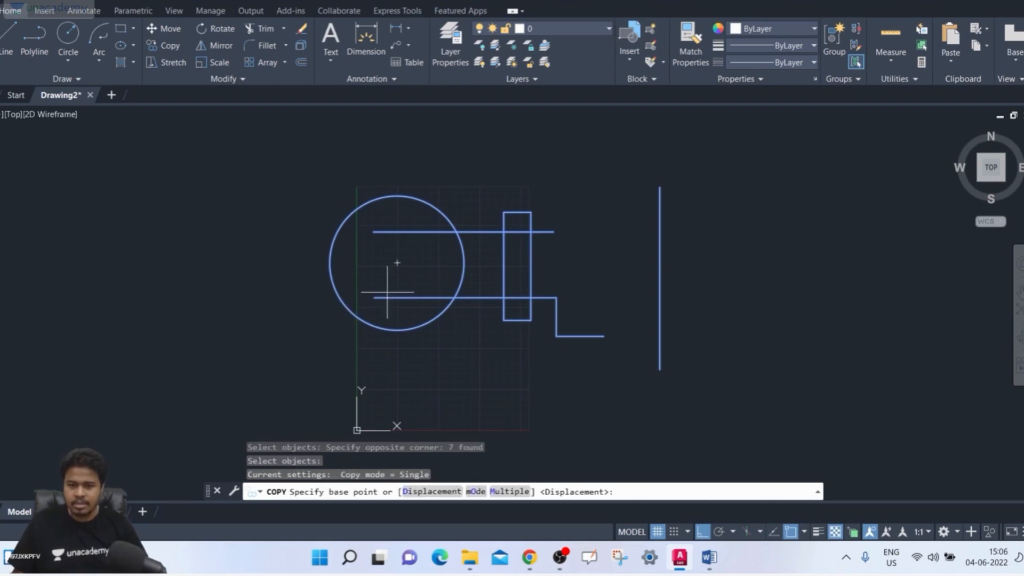
pyautogui.click(397, 262)
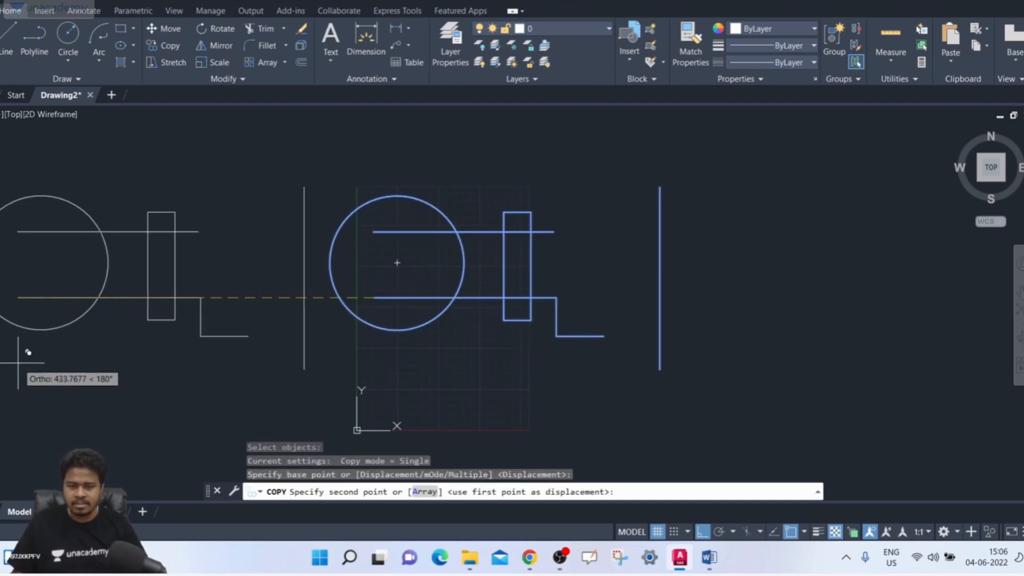
pyautogui.click(41, 356)
pyautogui.moveTo(182, 381); pyautogui.dragTo(278, 376, button='middle')
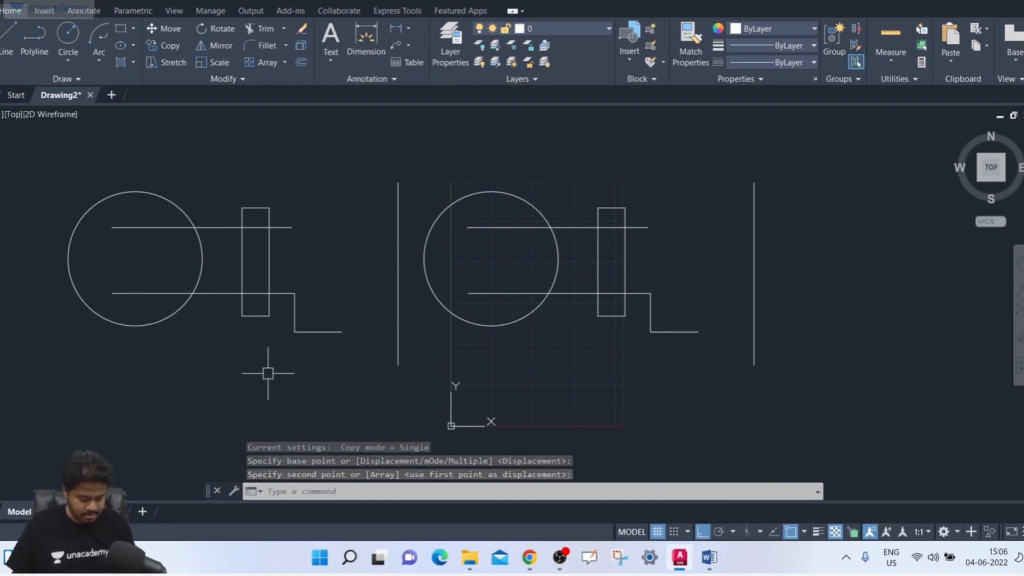
# - Set the original circle and upper line as Trim cutting edges and try to trim the circle's right arc
pyautogui.write('tr')
pyautogui.press('Return')
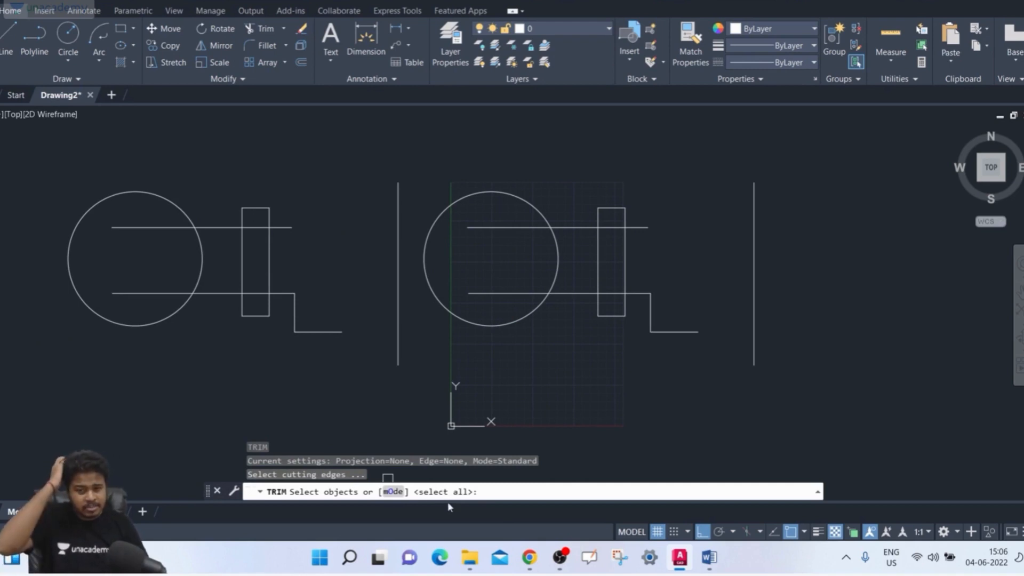
pyautogui.press('Return')
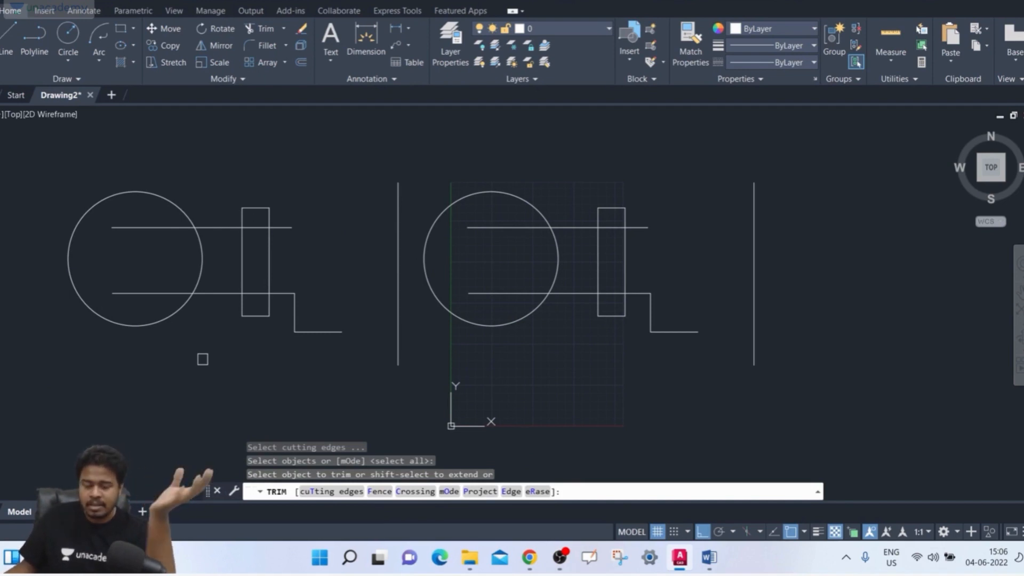
pyautogui.click(331, 491)
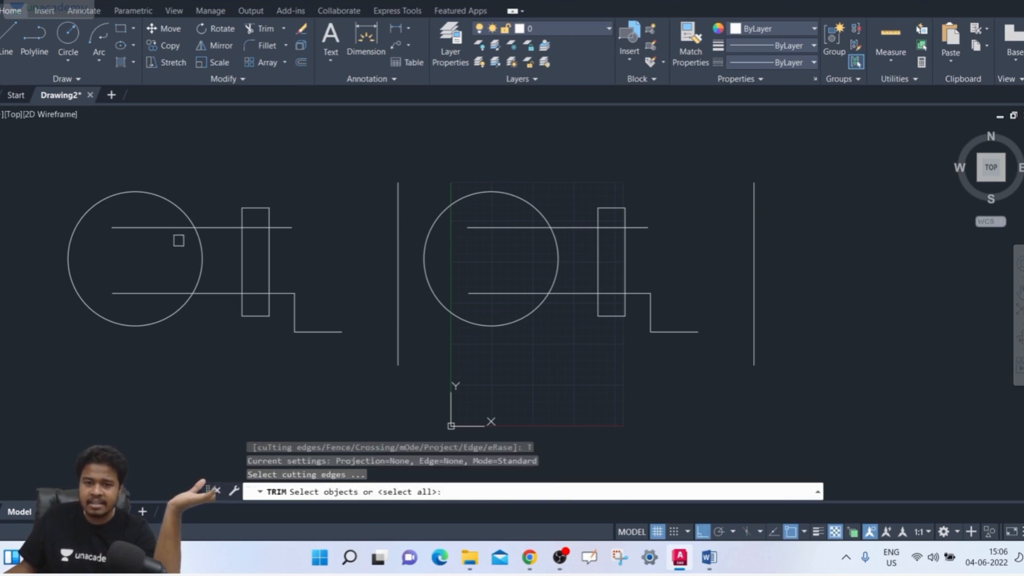
pyautogui.click(455, 199)
pyautogui.click(492, 226)
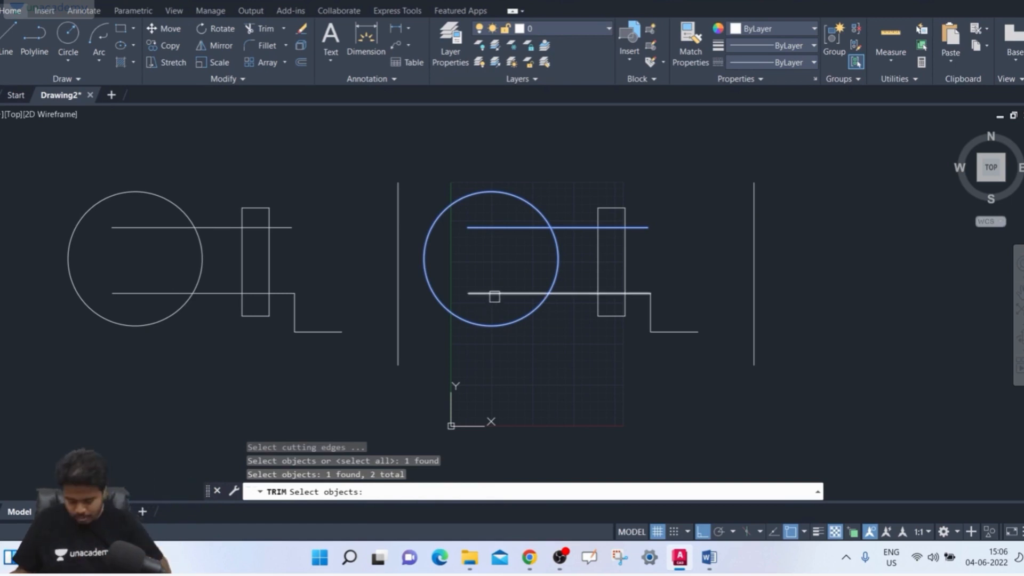
pyautogui.press('Return')
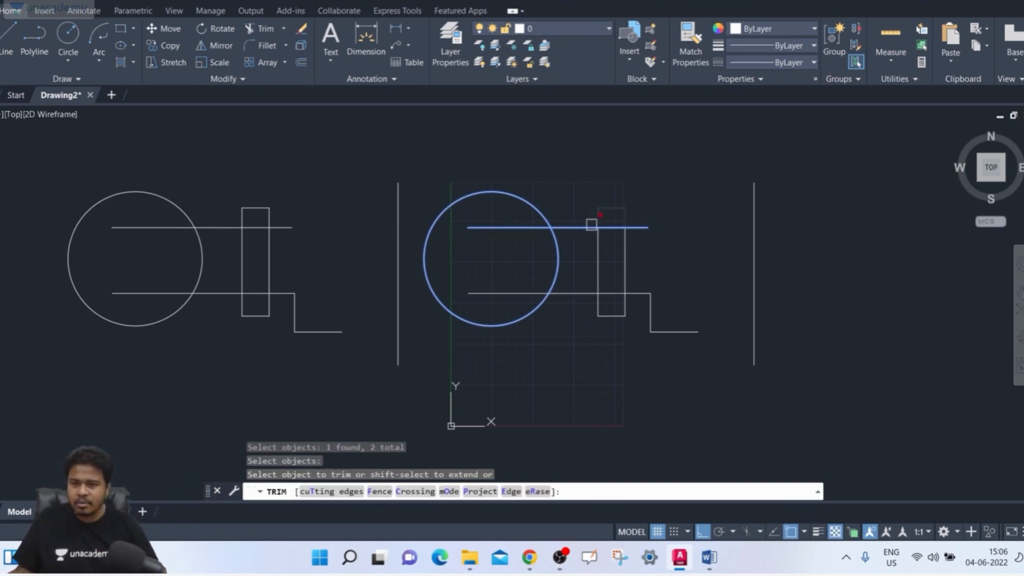
pyautogui.click(557, 233)
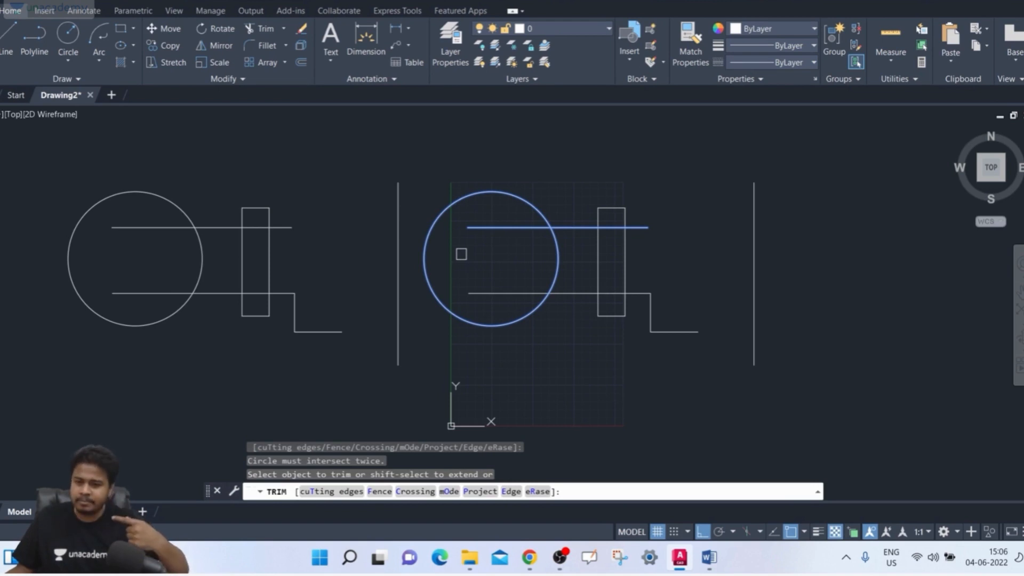
pyautogui.press('Escape')
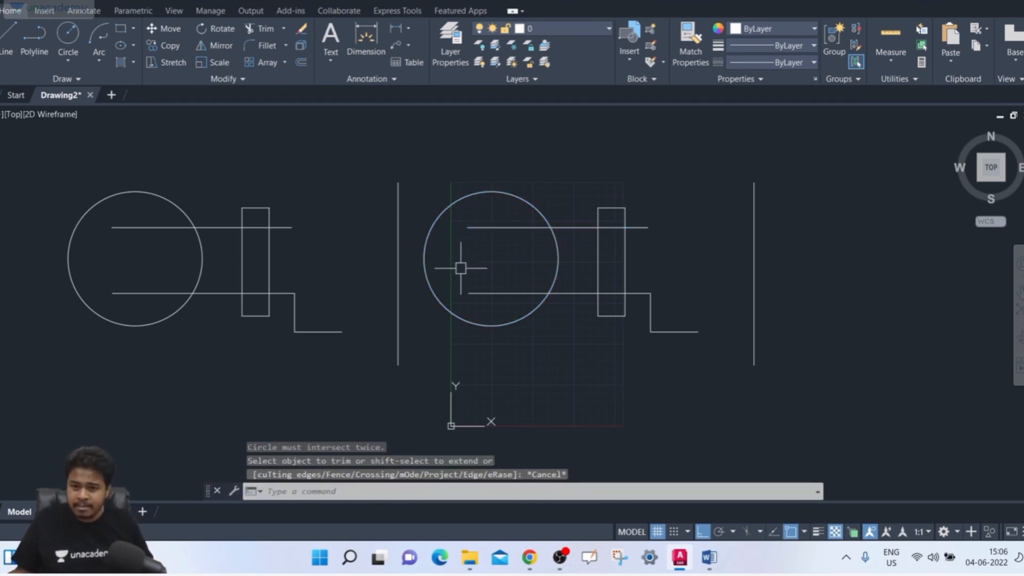
# - Using all objects as cutting edges, trim the copied upper line between circle and rectangle, and undo an extra trim inside the rectangle
pyautogui.write('TR')
pyautogui.press('Return')
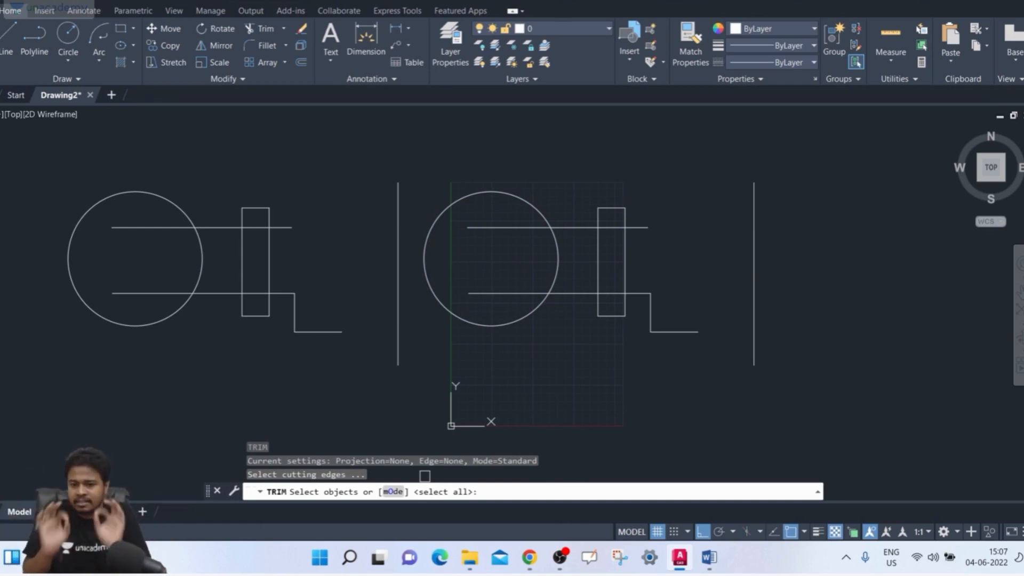
pyautogui.press('Return')
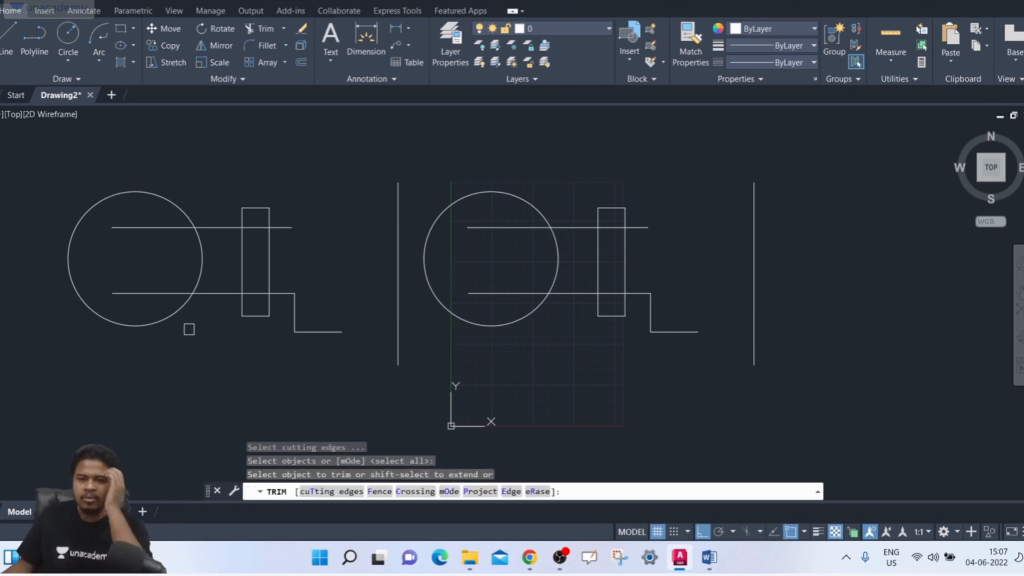
pyautogui.click(215, 227)
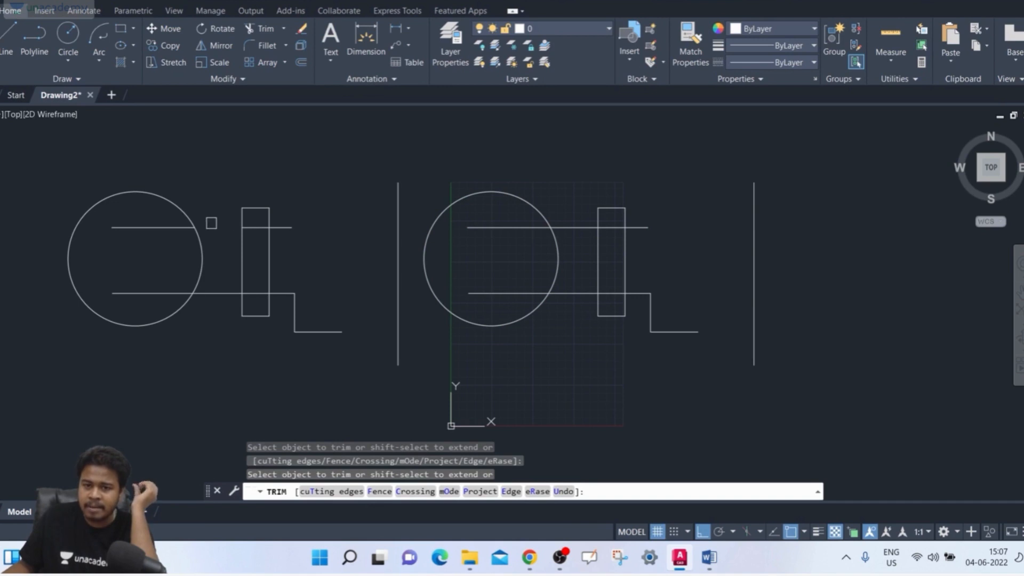
pyautogui.click(261, 228)
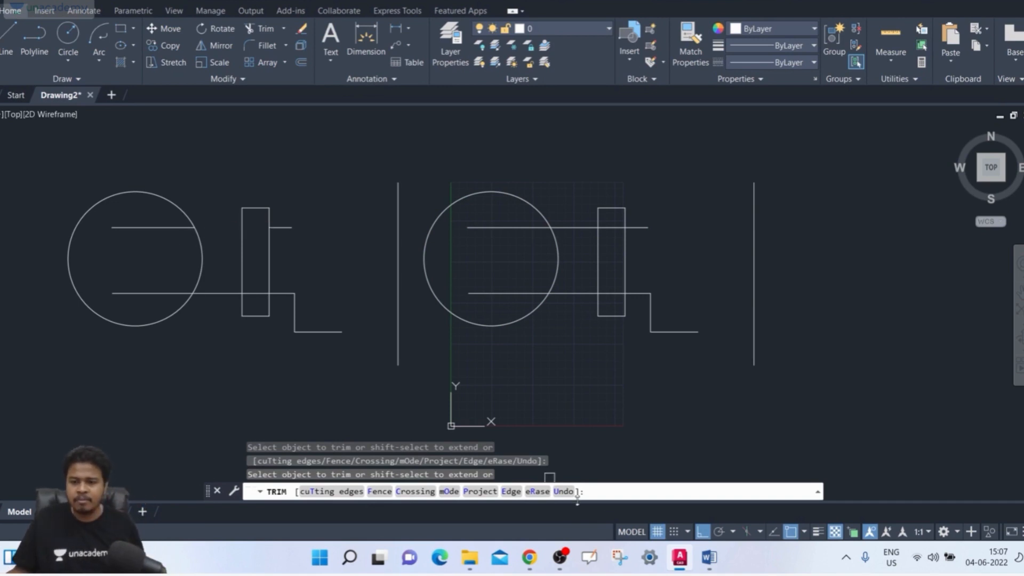
pyautogui.click(563, 491)
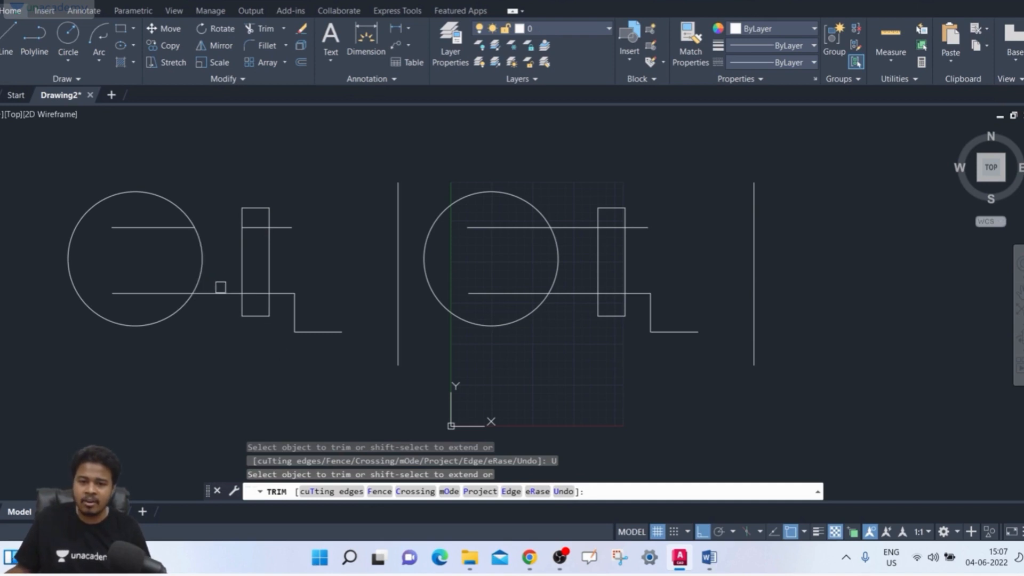
# - Trim the copied lower line between the circle and rectangle and try to trim the separate vertical line
pyautogui.click(221, 292)
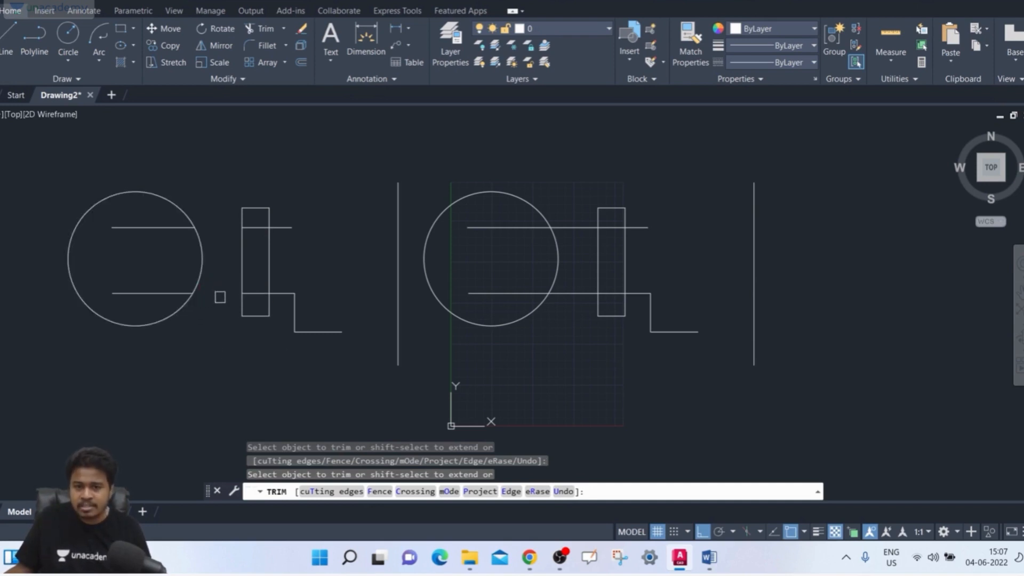
pyautogui.click(398, 315)
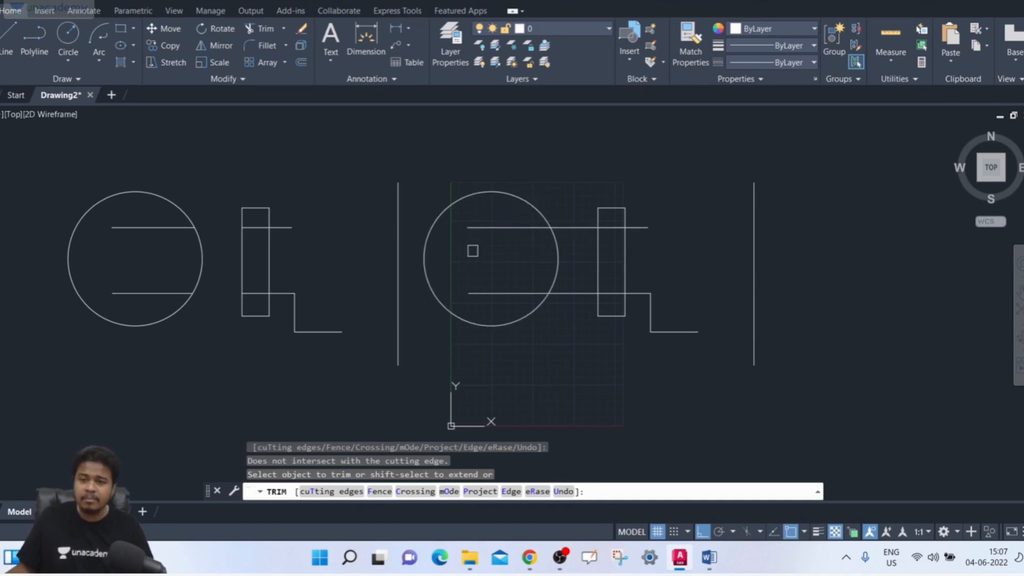
pyautogui.press('Escape')
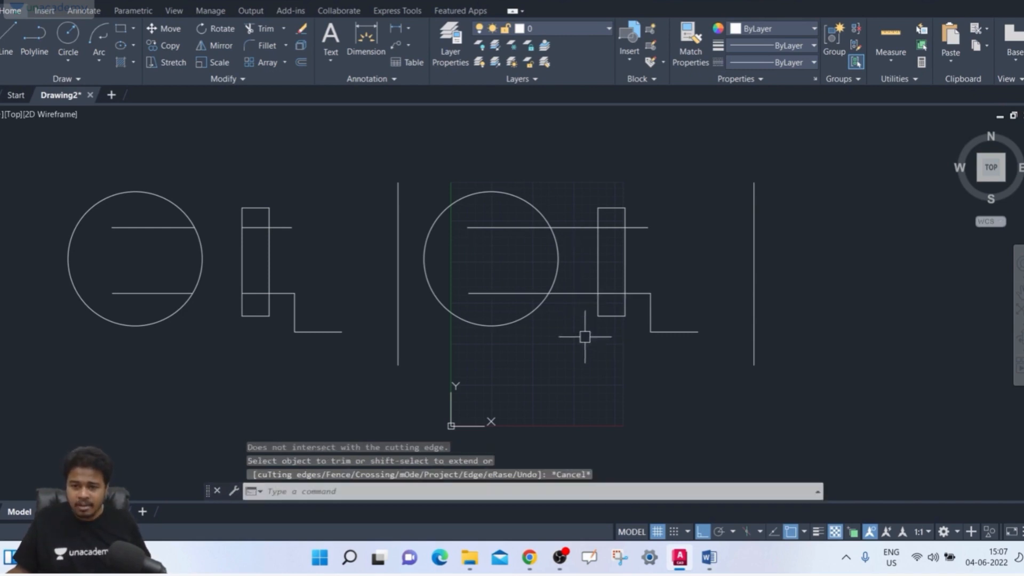
# - With the original upper line and circle as cutting edges, trim the upper line outside the circle and try to trim the circle
pyautogui.write('tr')
pyautogui.press('space')
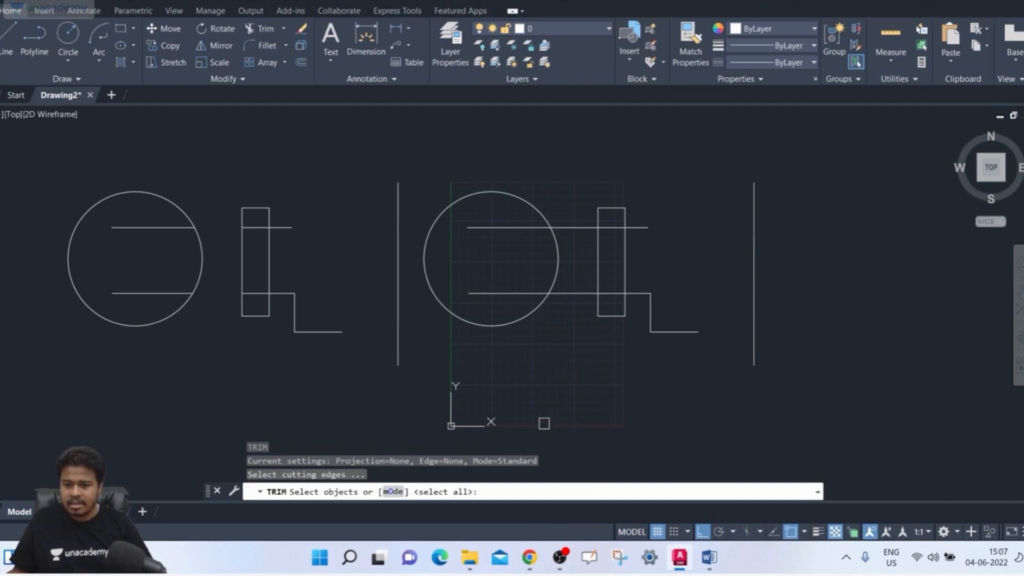
pyautogui.click(576, 228)
pyautogui.click(540, 205)
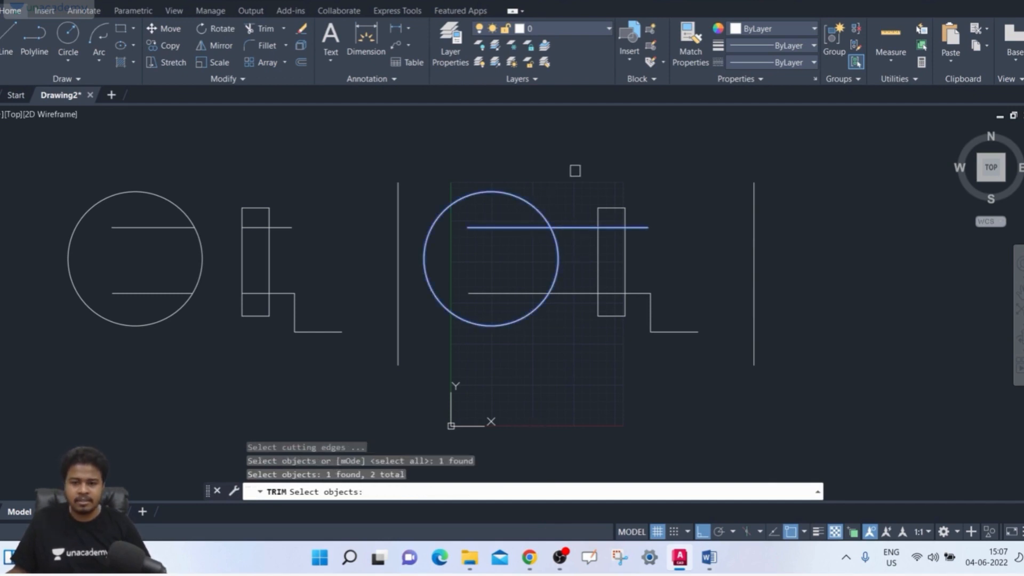
pyautogui.press('Return')
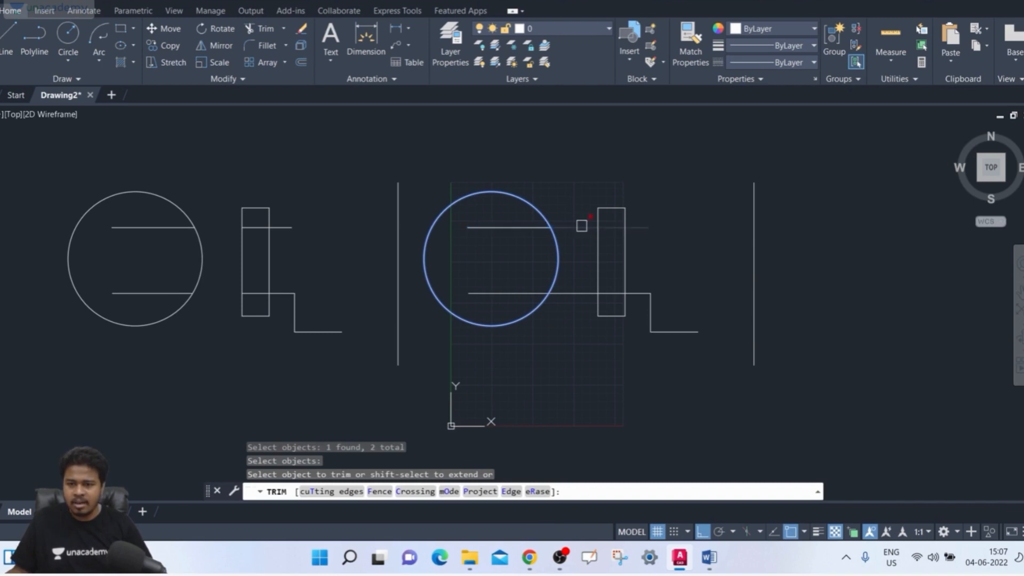
pyautogui.click(582, 228)
pyautogui.click(555, 243)
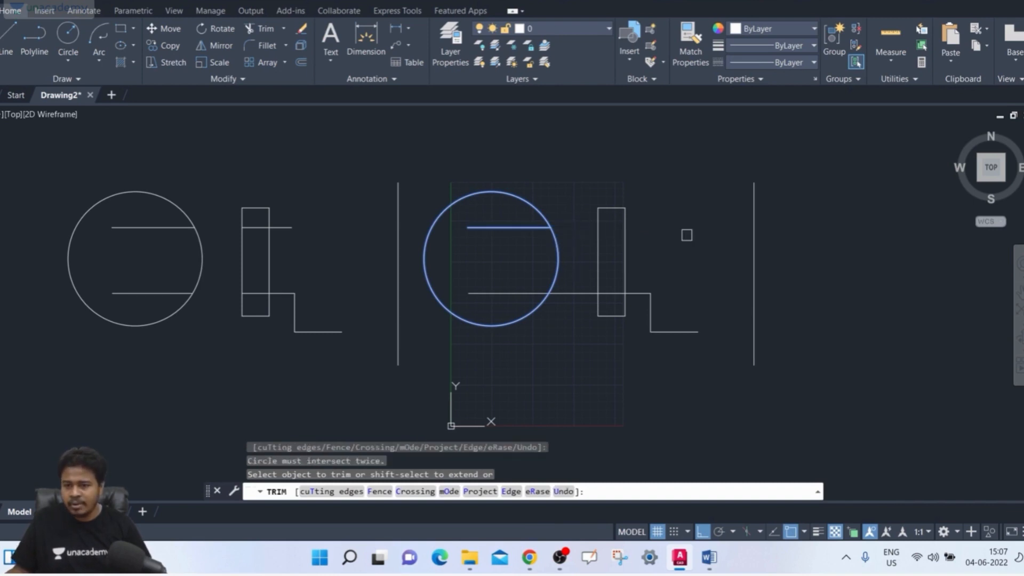
# - Try to trim the copied circle and its inner lines, the original circle and the remaining upper line inside it
pyautogui.click(202, 227)
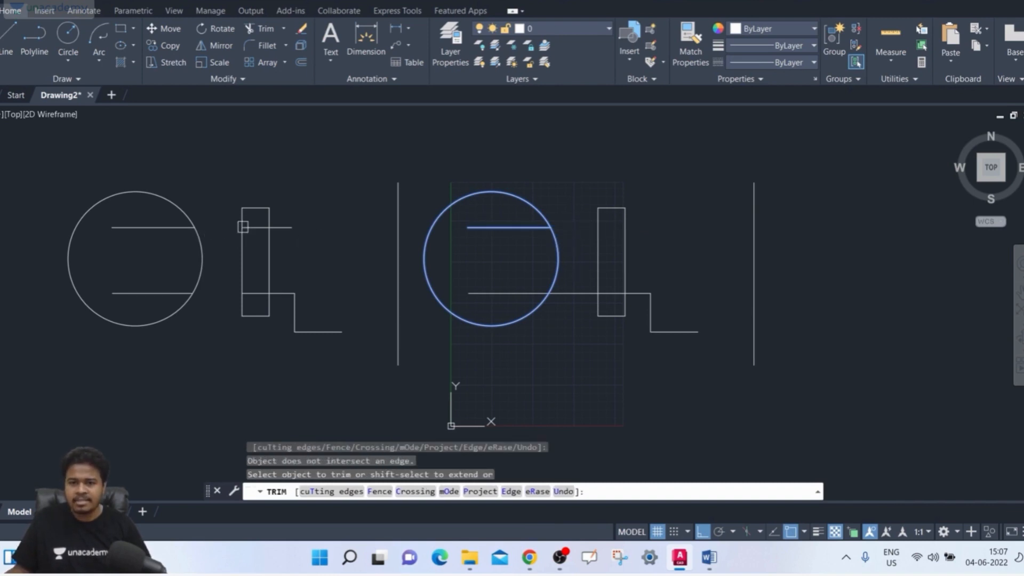
pyautogui.click(194, 227)
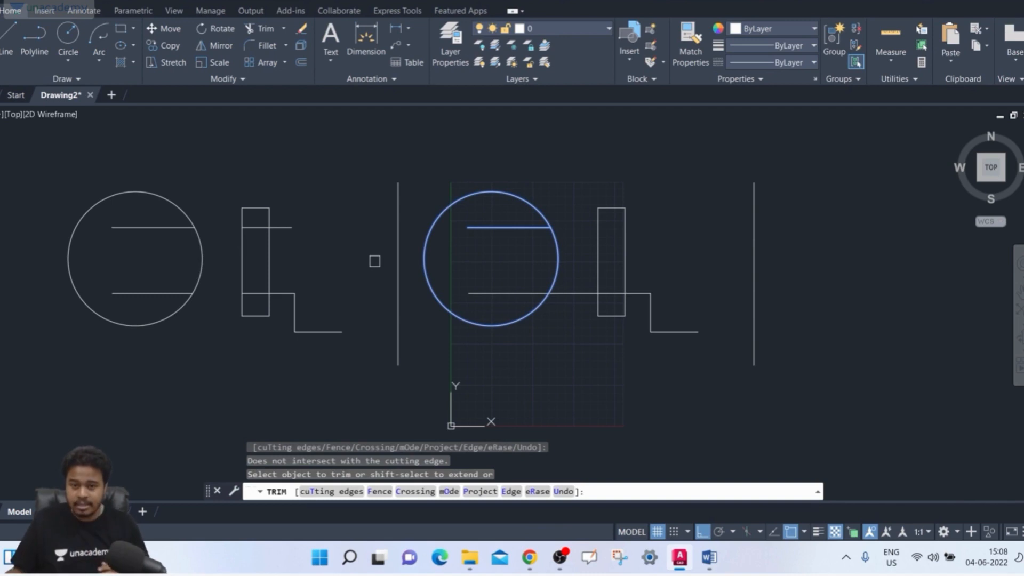
pyautogui.click(201, 297)
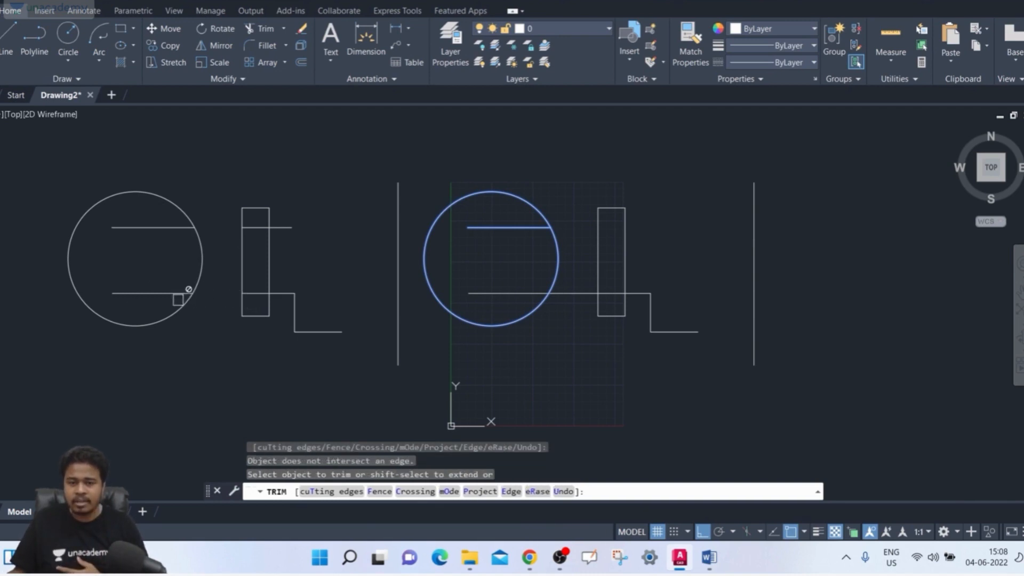
pyautogui.click(183, 296)
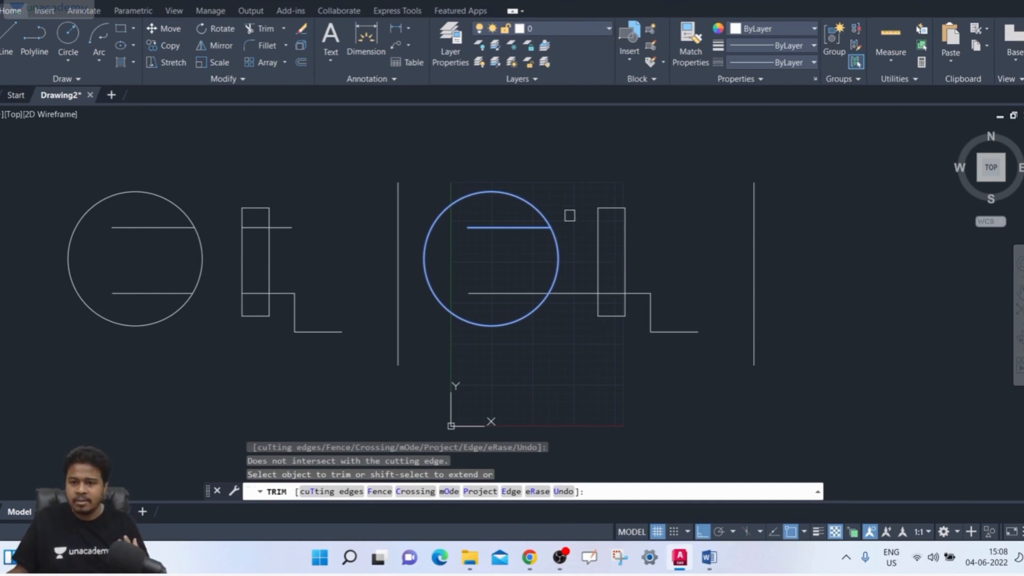
pyautogui.click(514, 191)
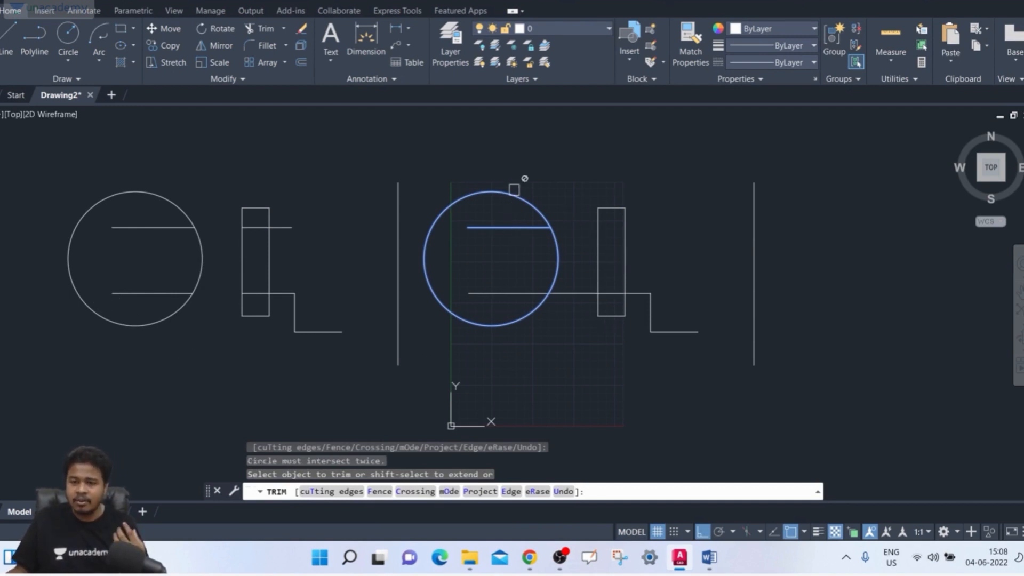
pyautogui.click(519, 201)
pyautogui.click(519, 201)
pyautogui.click(517, 224)
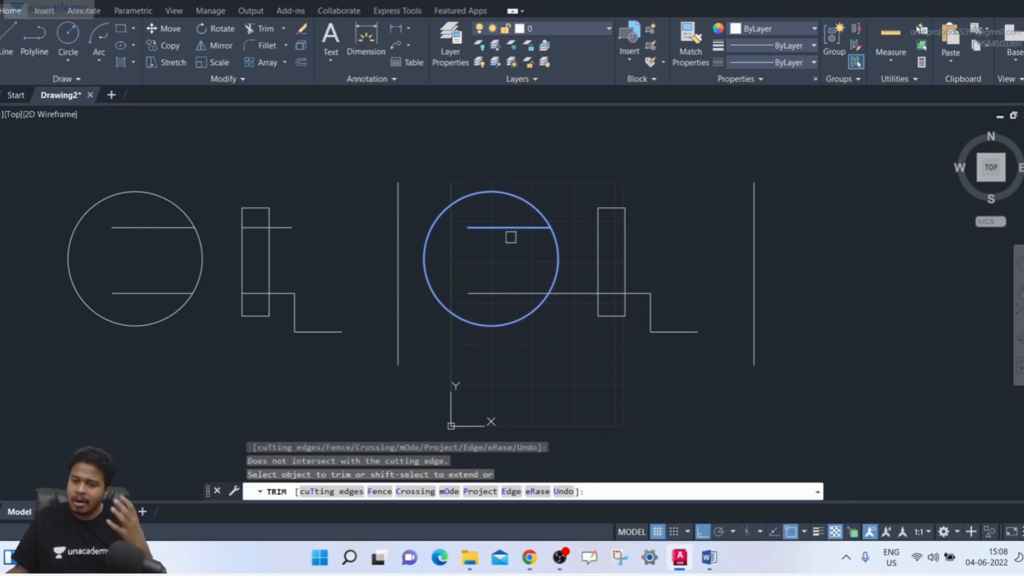
# - Reset the cutting edges to the original circle and lower line, trim that line outside the circle and try the copied lower line
pyautogui.click(327, 491)
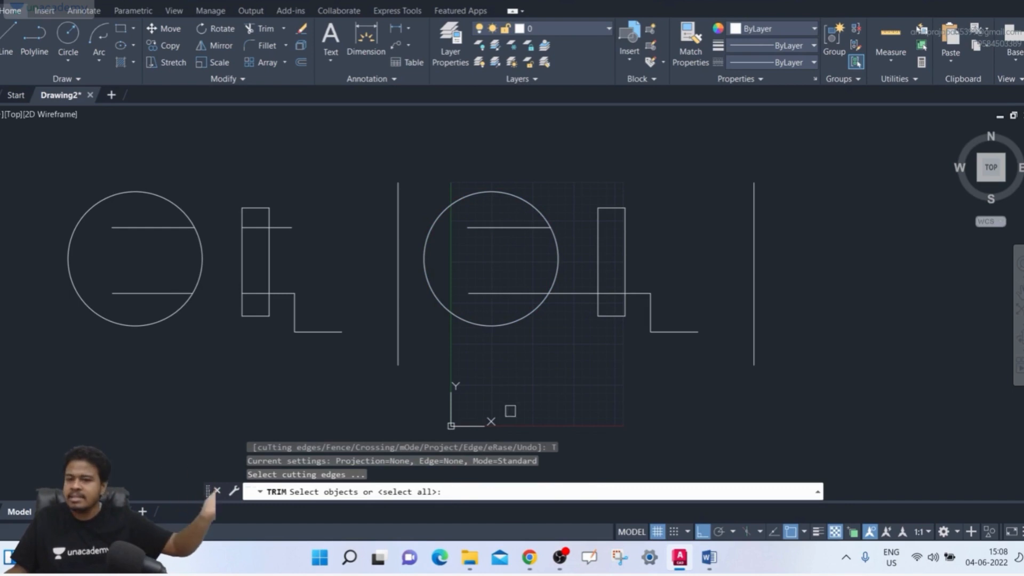
pyautogui.click(535, 309)
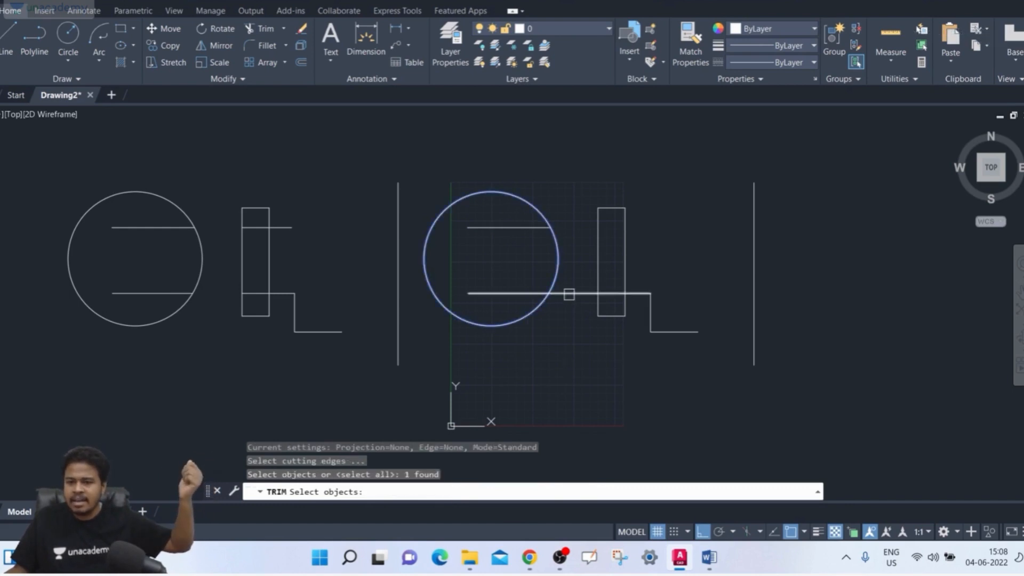
pyautogui.click(560, 294)
pyautogui.press('Return')
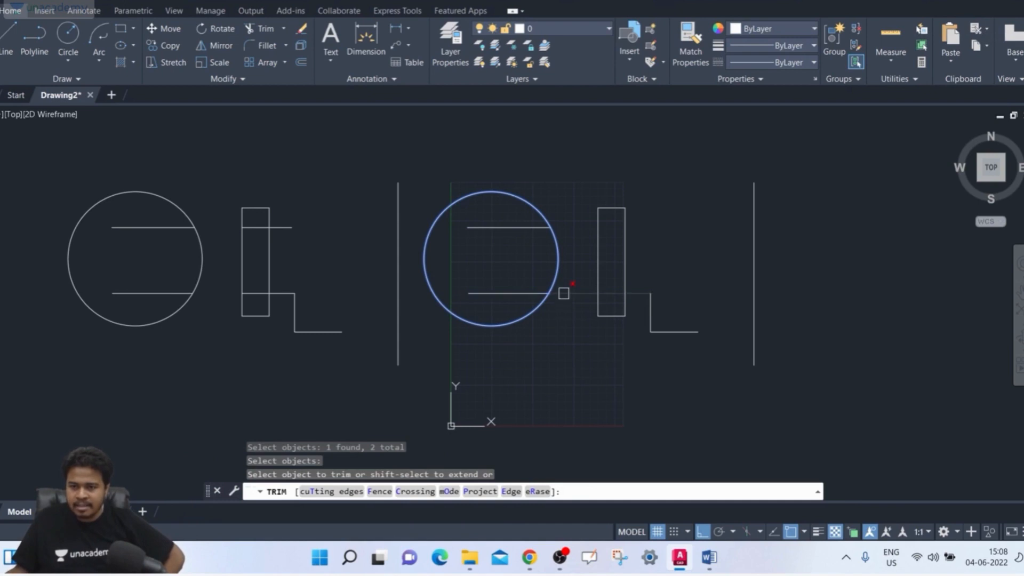
pyautogui.click(564, 293)
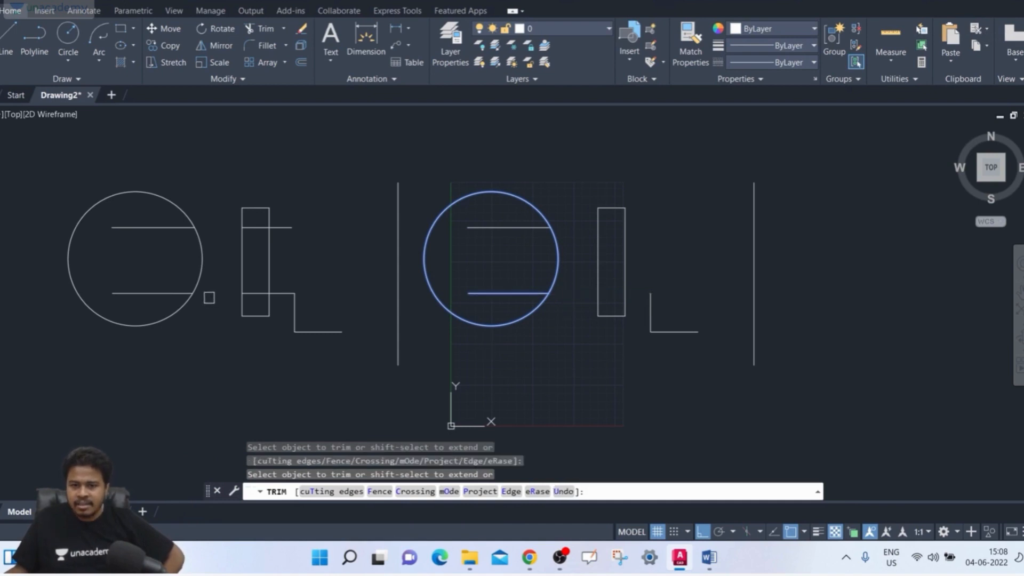
pyautogui.click(217, 293)
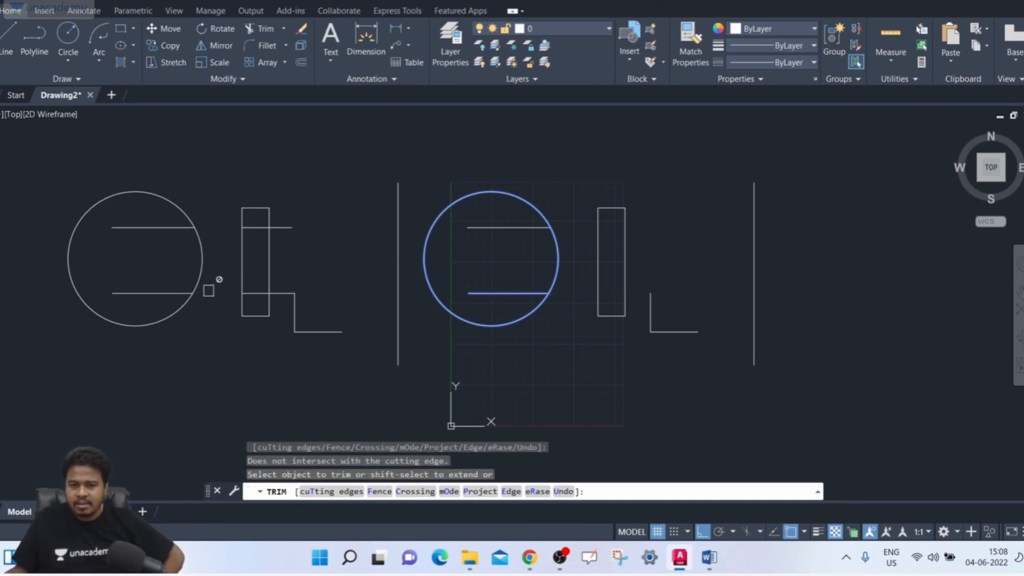
# - Try to trim the copied lower line at the rectangle and the original circle at its lower and upper arcs
pyautogui.click(241, 291)
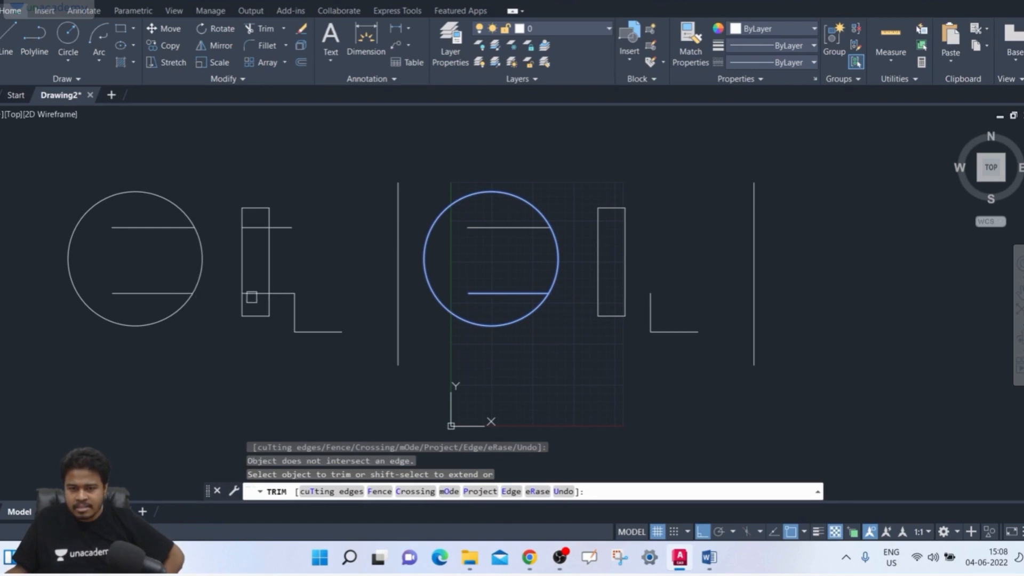
pyautogui.click(216, 294)
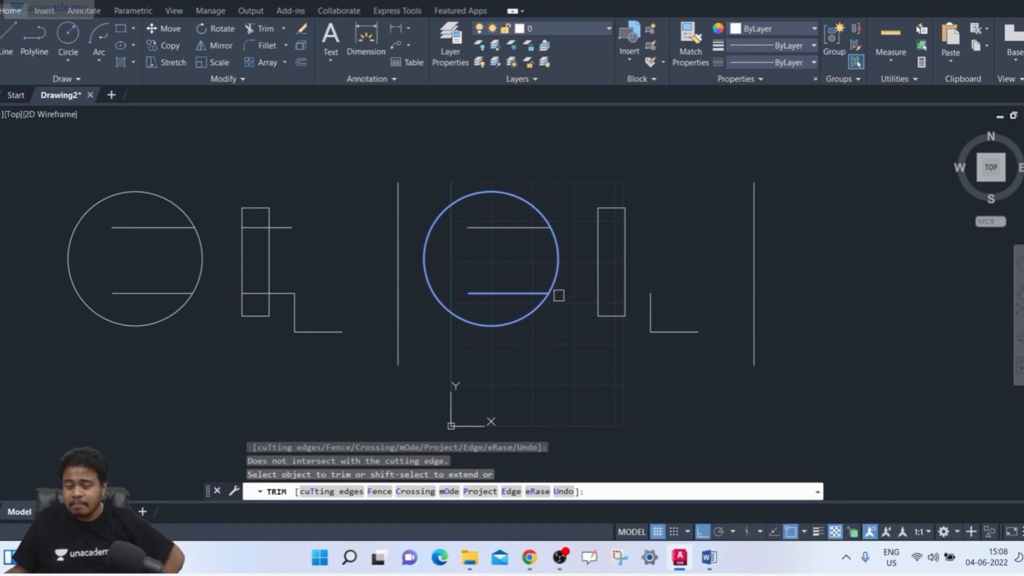
pyautogui.click(556, 293)
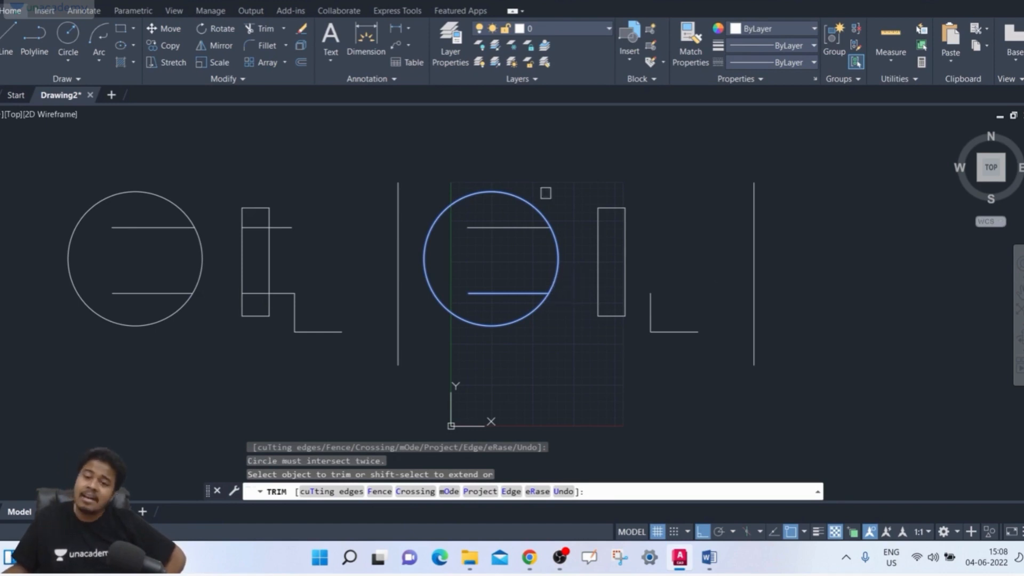
pyautogui.click(451, 199)
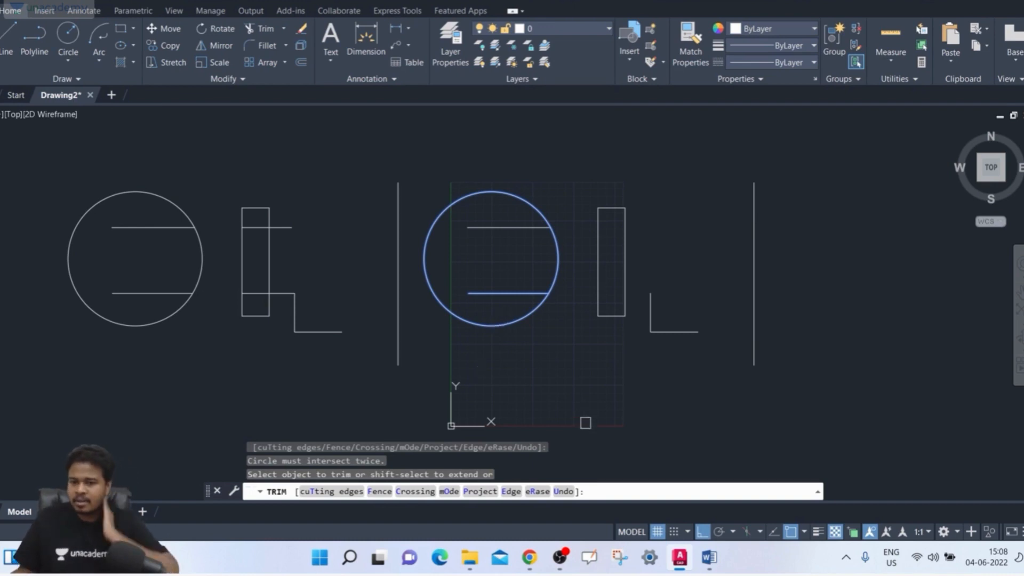
# - Reset the cutting edges so that all objects in the drawing act as cutting edges
pyautogui.click(335, 491)
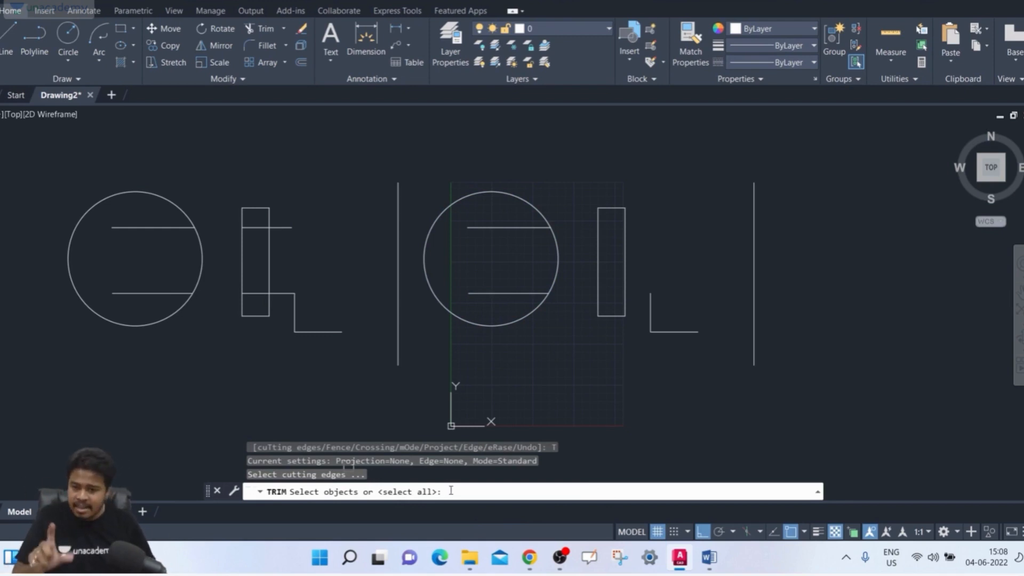
pyautogui.press('Return')
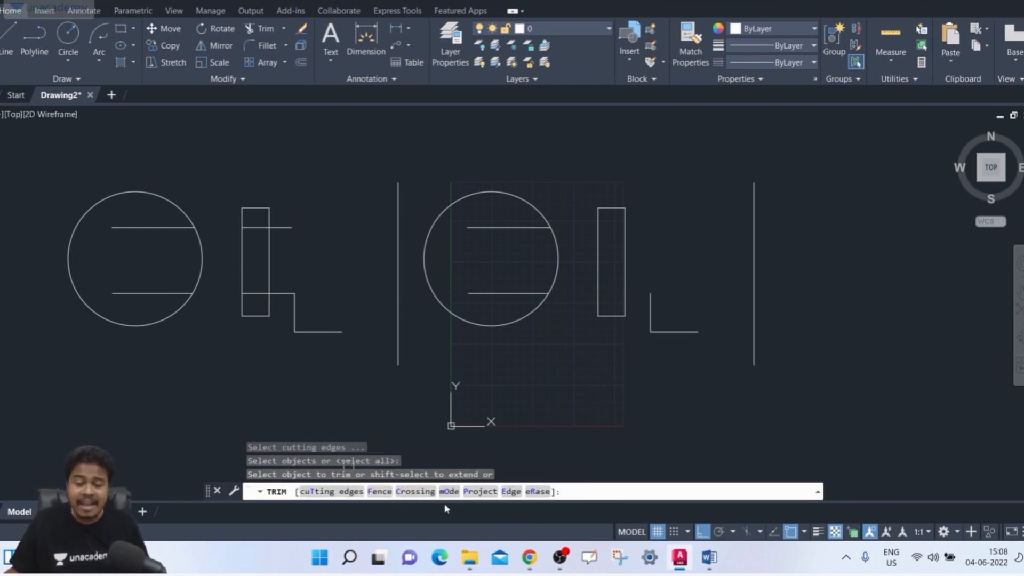
pyautogui.click(325, 491)
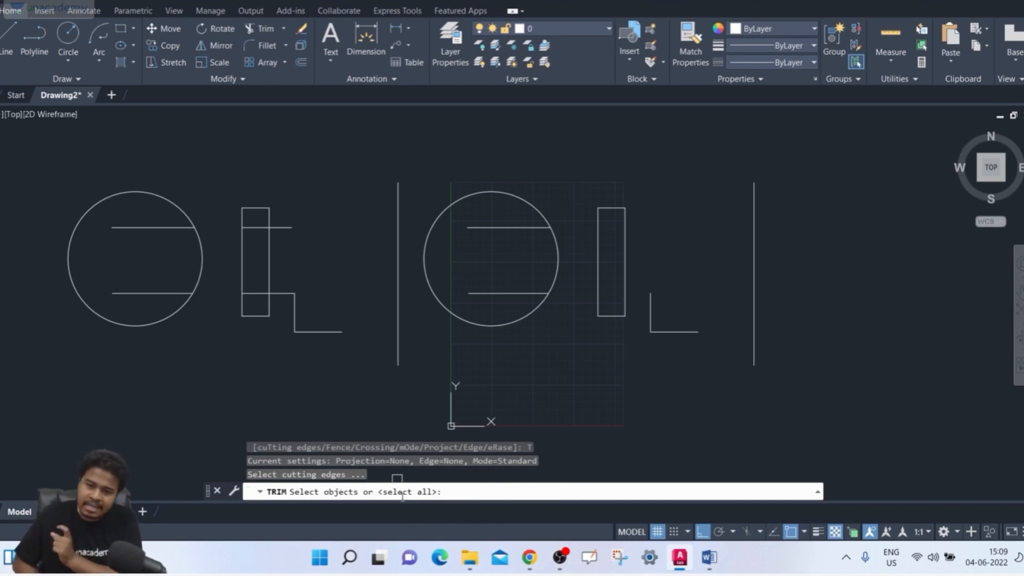
pyautogui.press('Return')
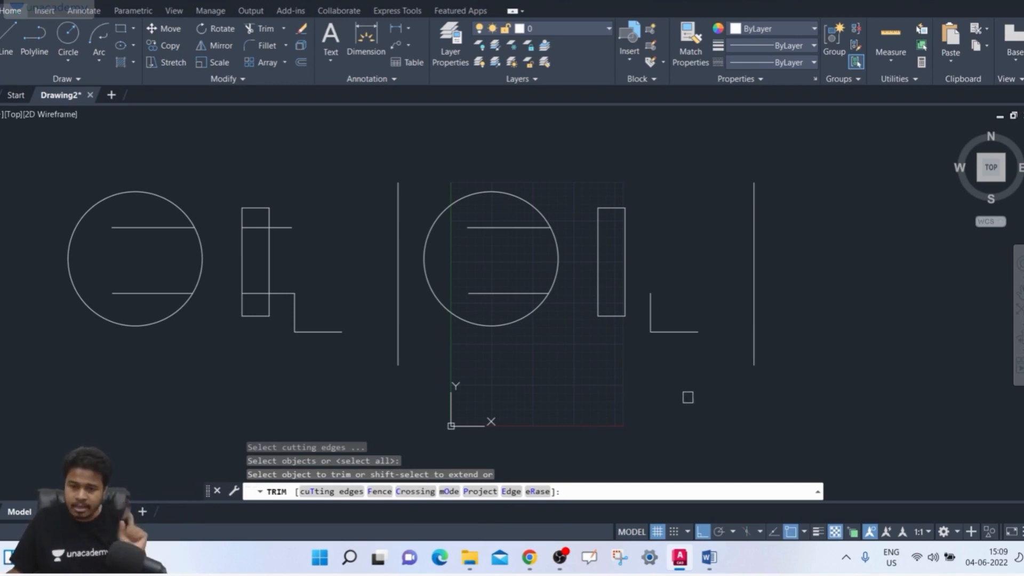
# - Trim both circles and both rectangles with a multi-point fence looping through the drawing, and undo the fence trim
pyautogui.click(380, 491)
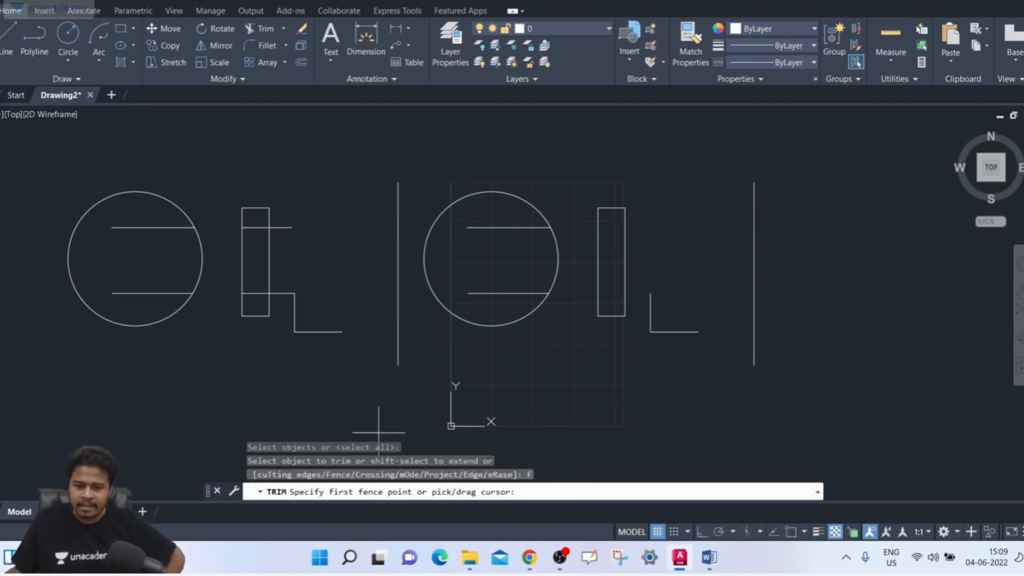
pyautogui.click(224, 387)
pyautogui.click(485, 406)
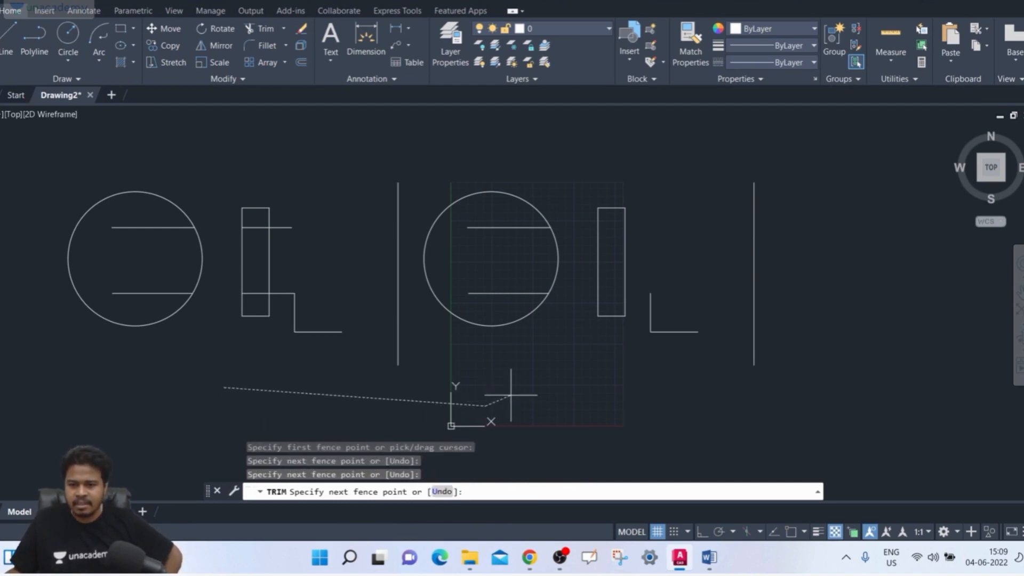
pyautogui.click(510, 315)
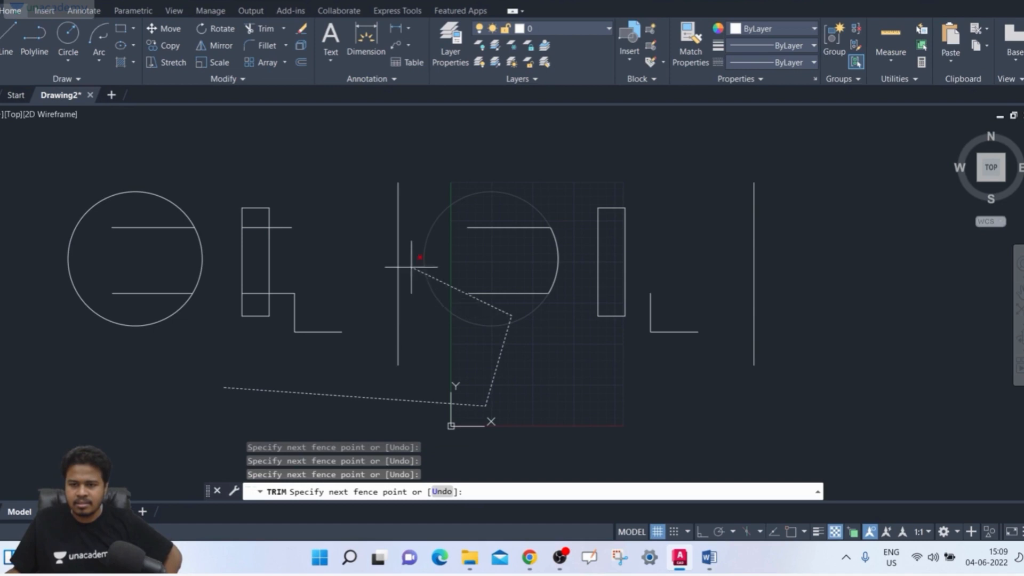
pyautogui.click(369, 261)
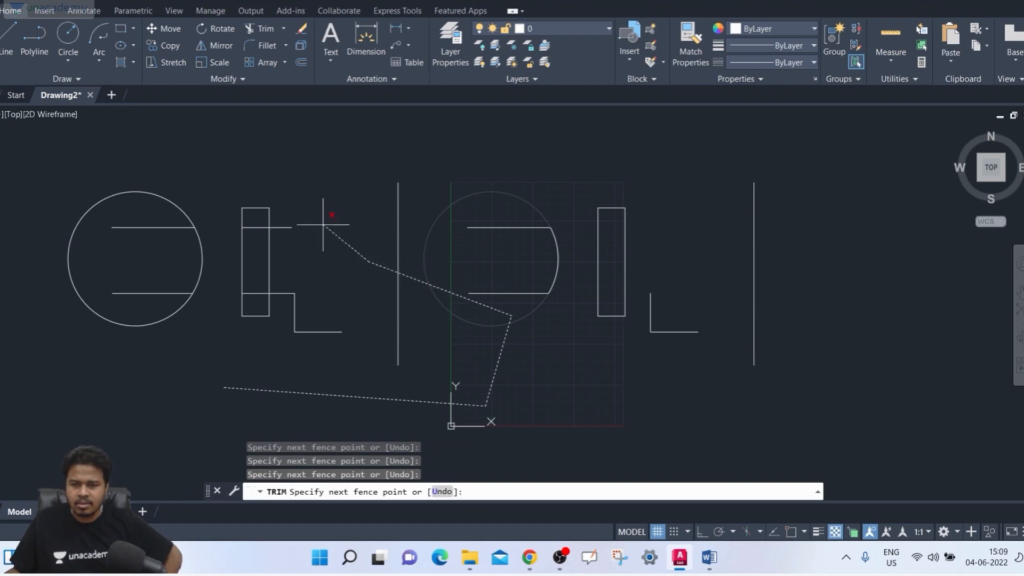
pyautogui.click(233, 269)
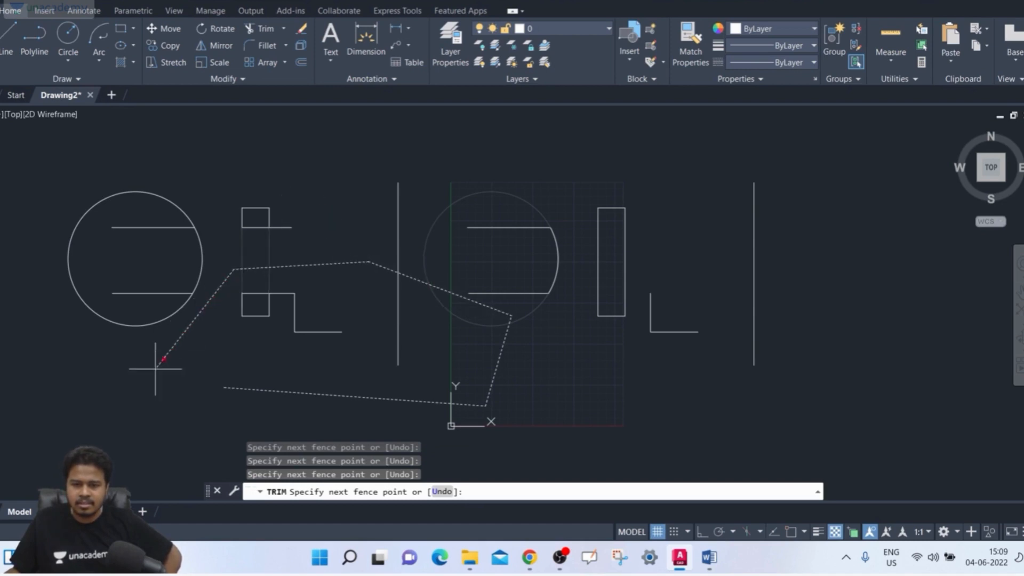
pyautogui.click(139, 381)
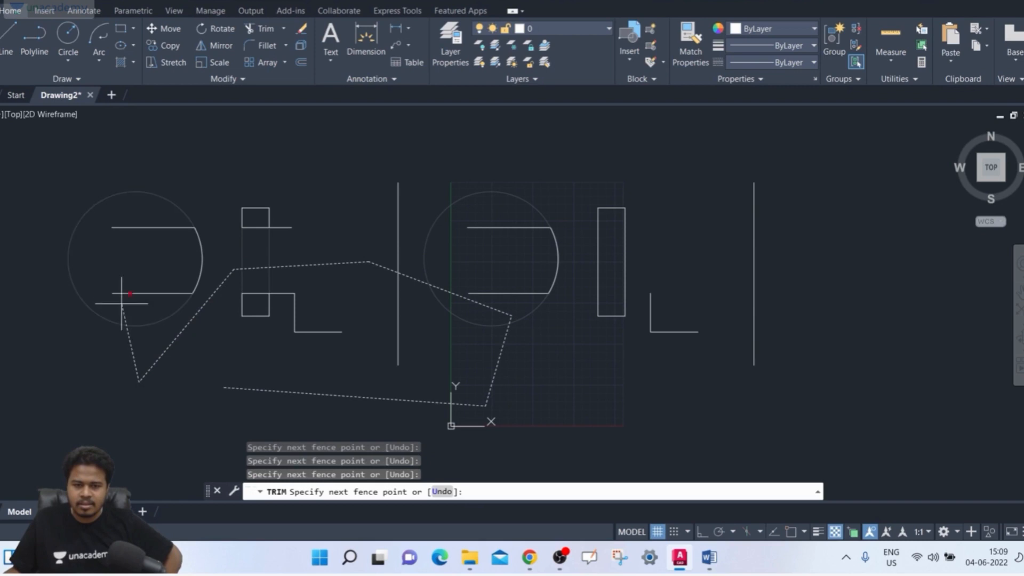
pyautogui.click(68, 212)
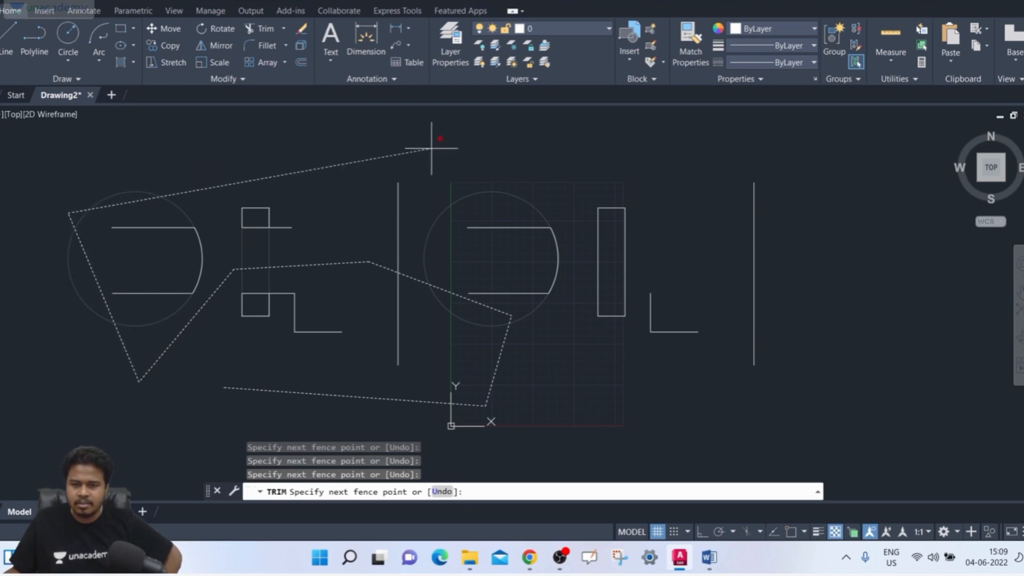
pyautogui.click(510, 138)
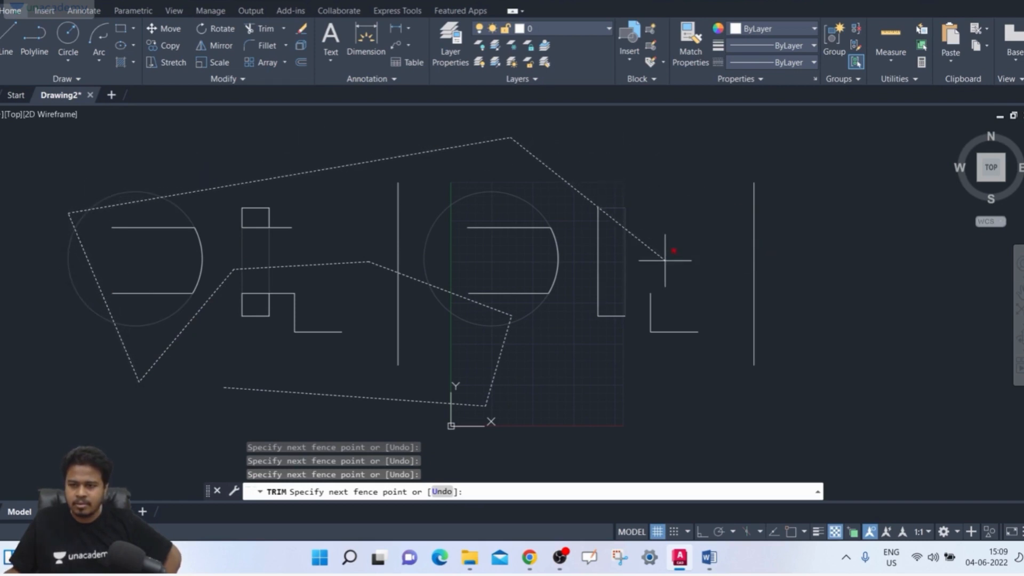
pyautogui.click(638, 275)
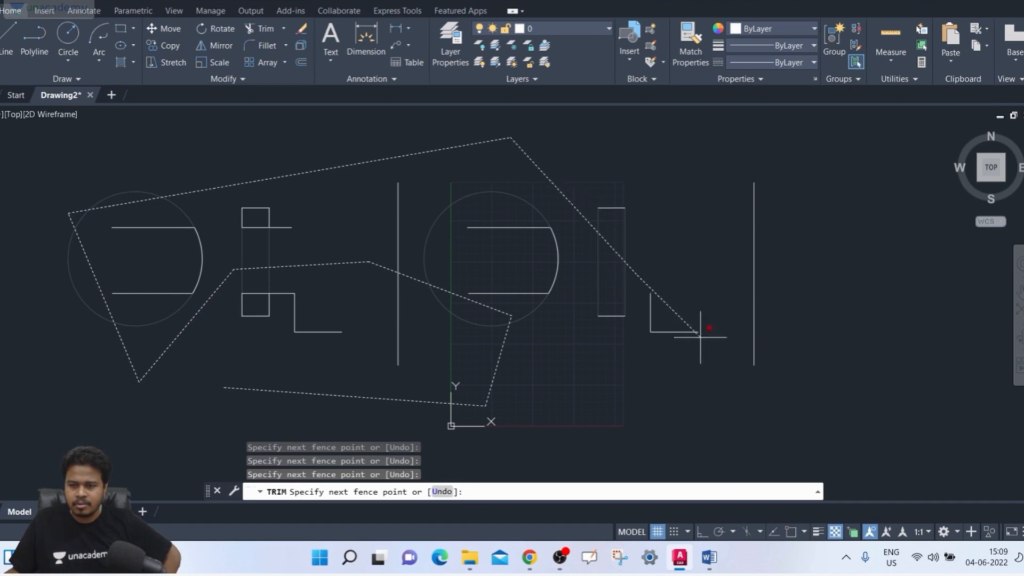
pyautogui.click(681, 374)
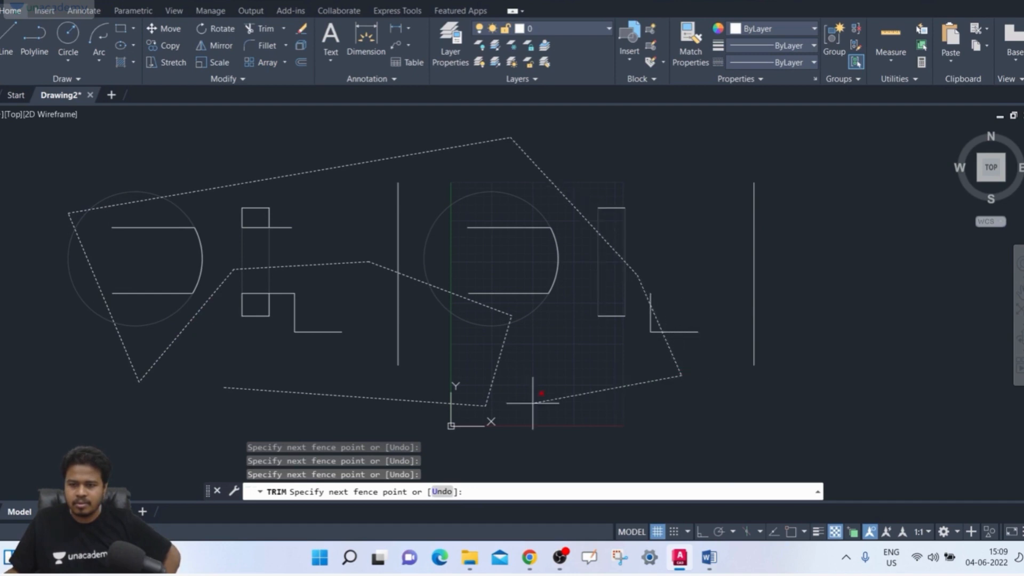
pyautogui.click(364, 421)
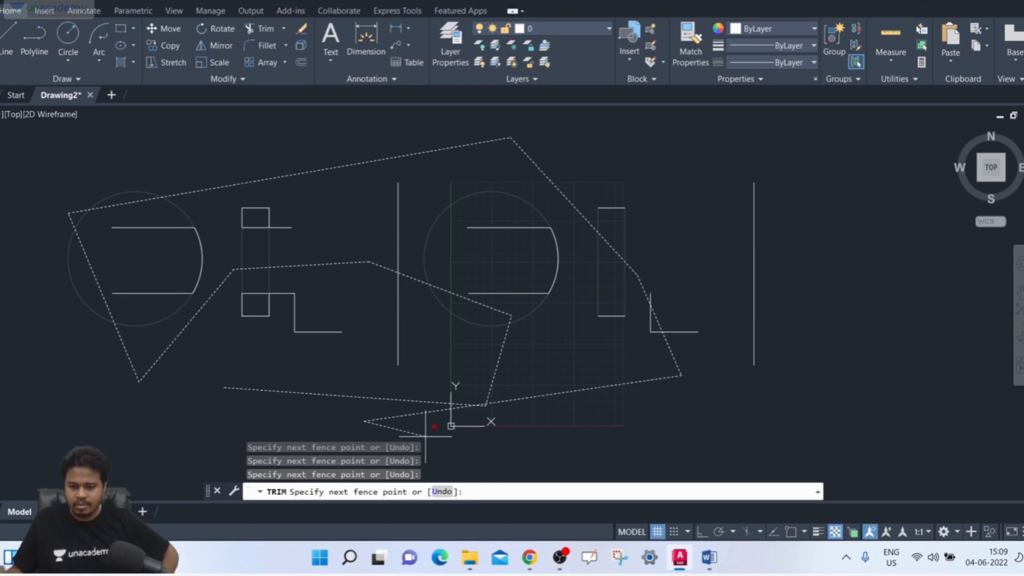
pyautogui.press('Return')
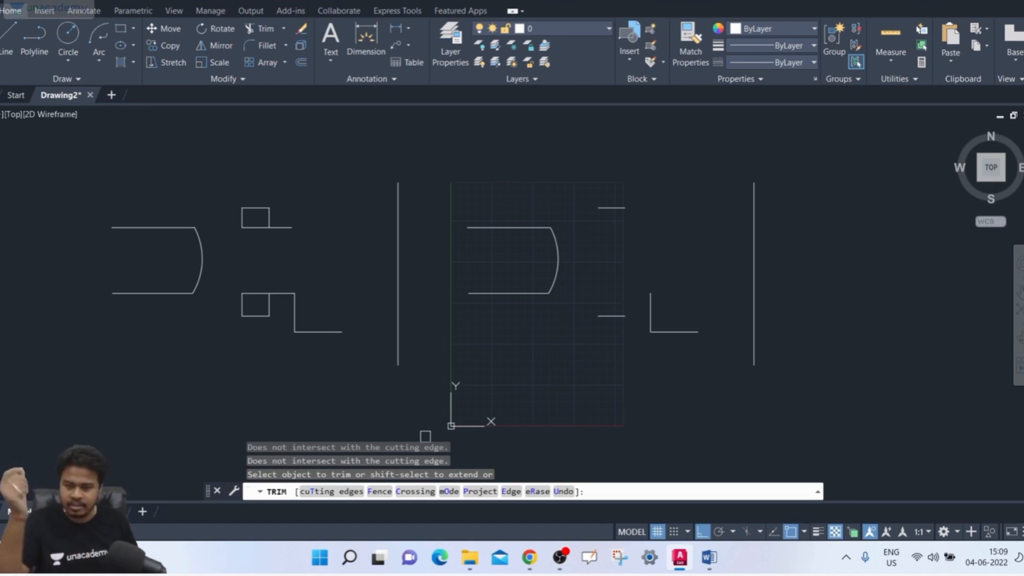
pyautogui.click(570, 493)
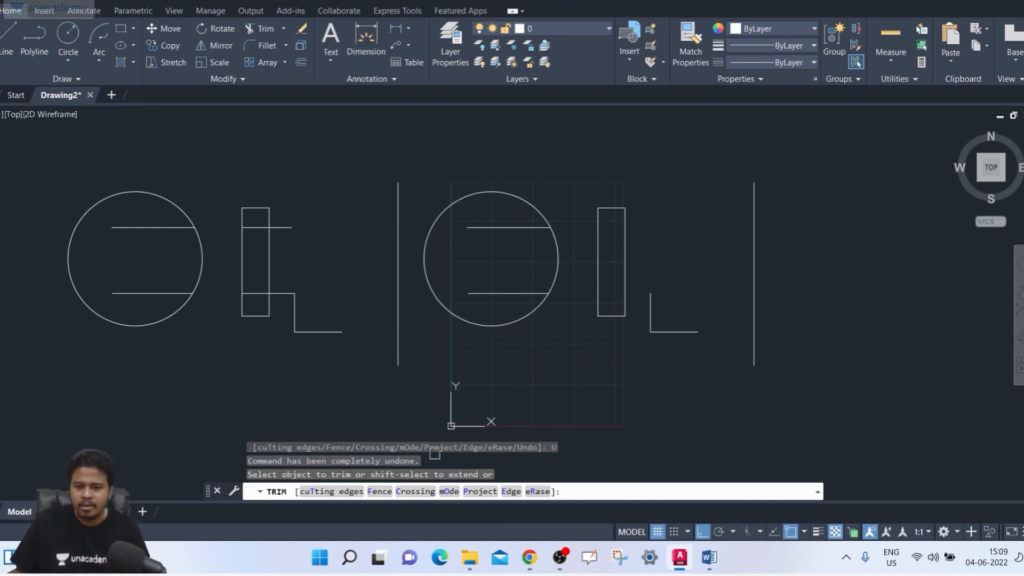
# - Trim the original circle and rectangle with a crossing window over their upper parts, and try the remaining lower edge and vertical line
pyautogui.click(425, 492)
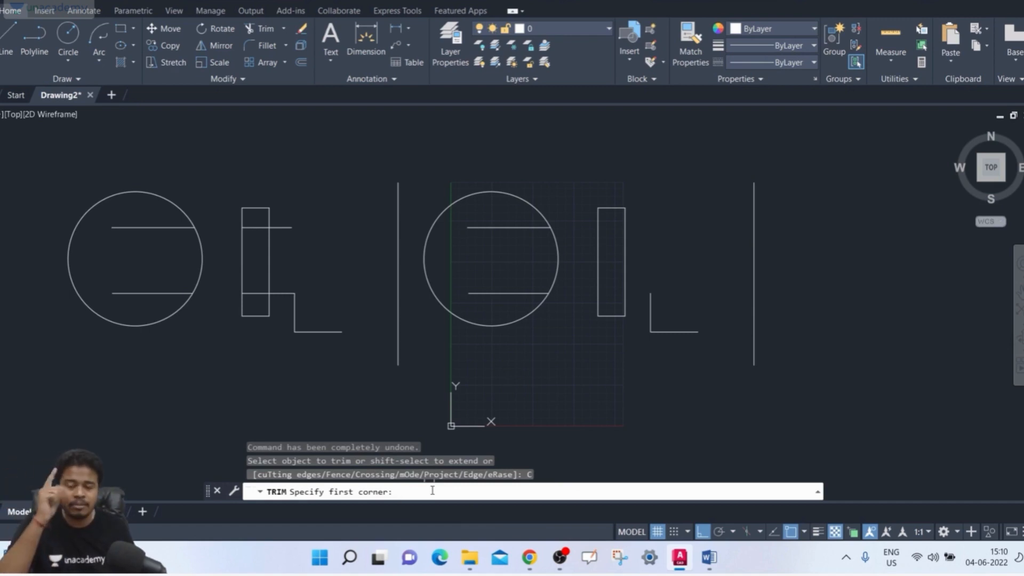
pyautogui.click(525, 179)
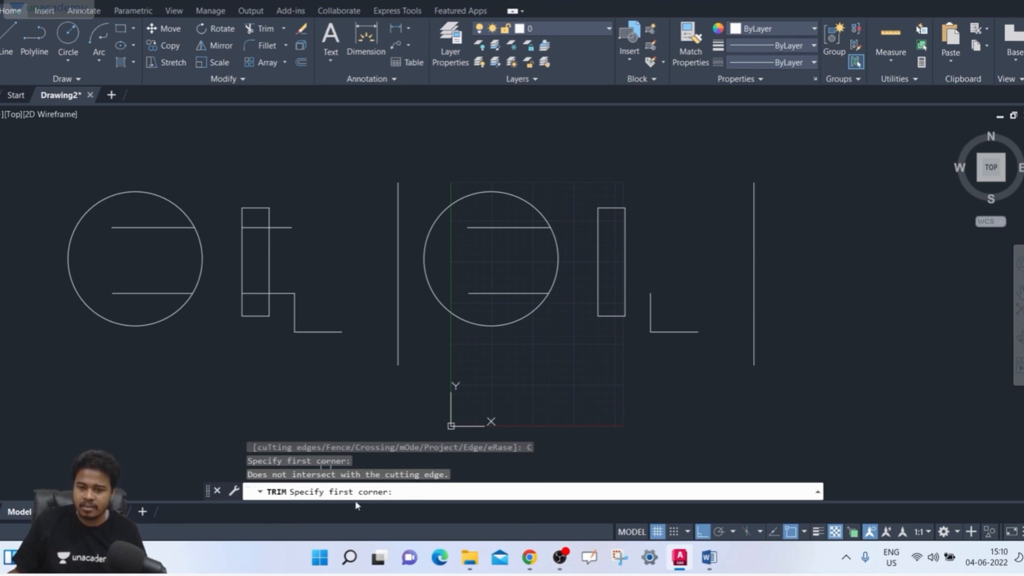
pyautogui.click(625, 129)
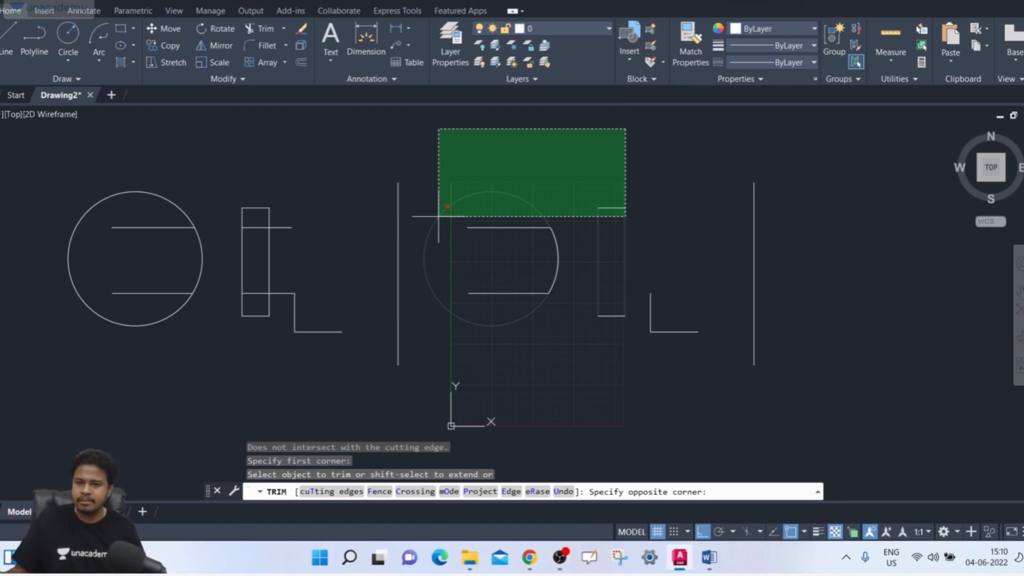
pyautogui.click(452, 213)
pyautogui.click(612, 315)
pyautogui.click(651, 322)
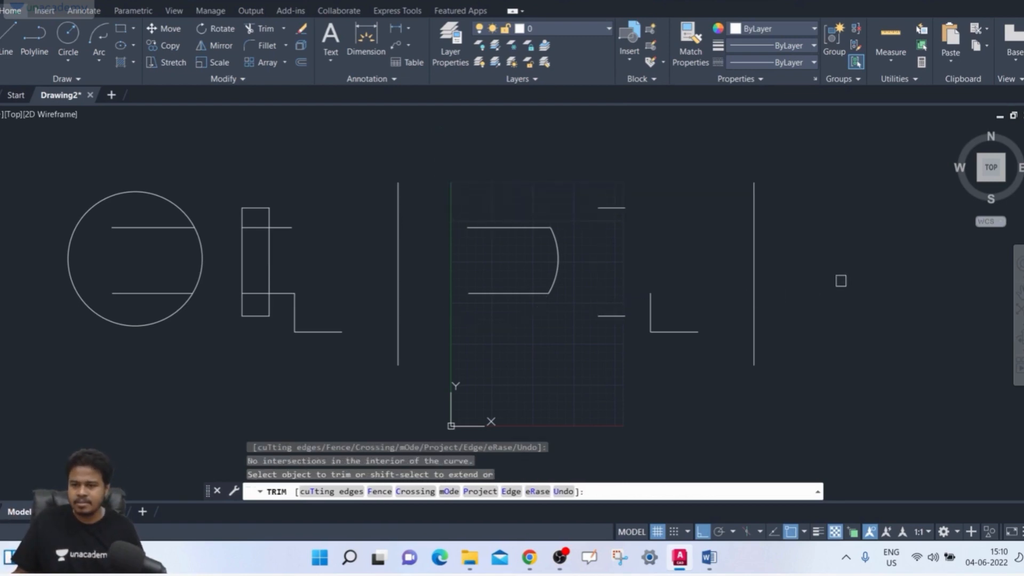
# - Trim the copied circle and rectangle with a crossing window over their upper parts, and undo all crossing trims
pyautogui.click(248, 210)
pyautogui.click(366, 140)
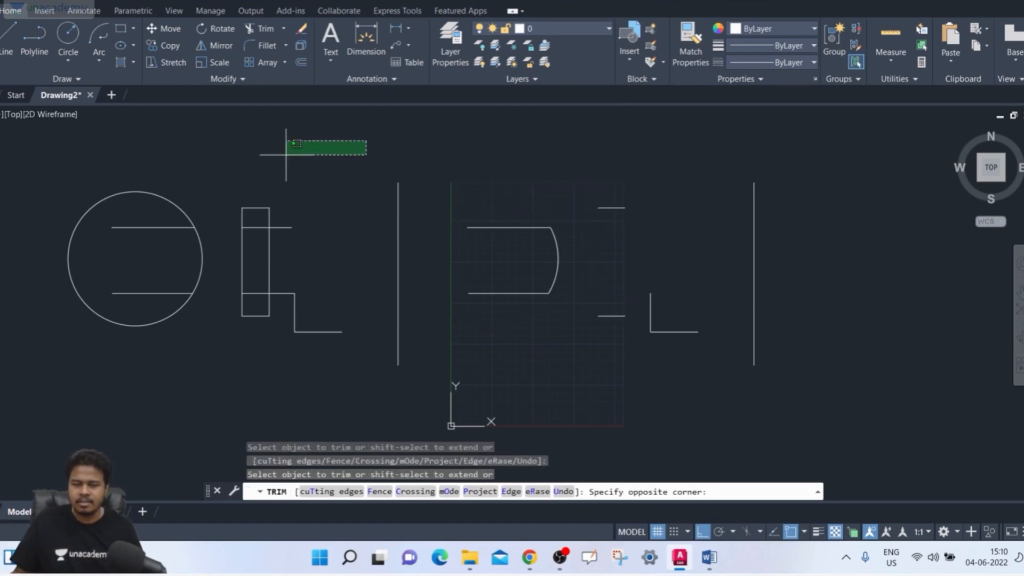
pyautogui.click(51, 215)
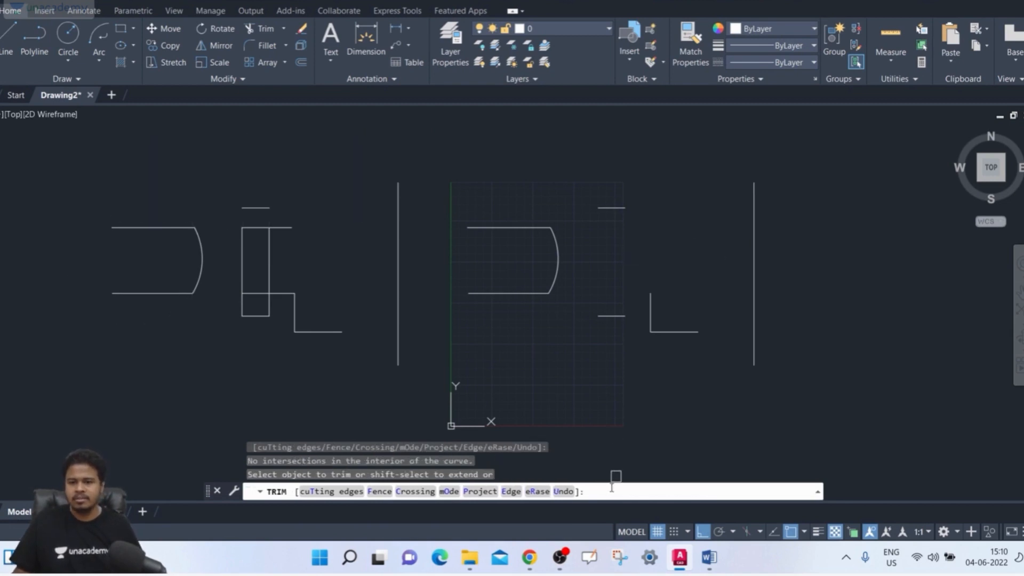
pyautogui.click(564, 491)
pyautogui.click(565, 491)
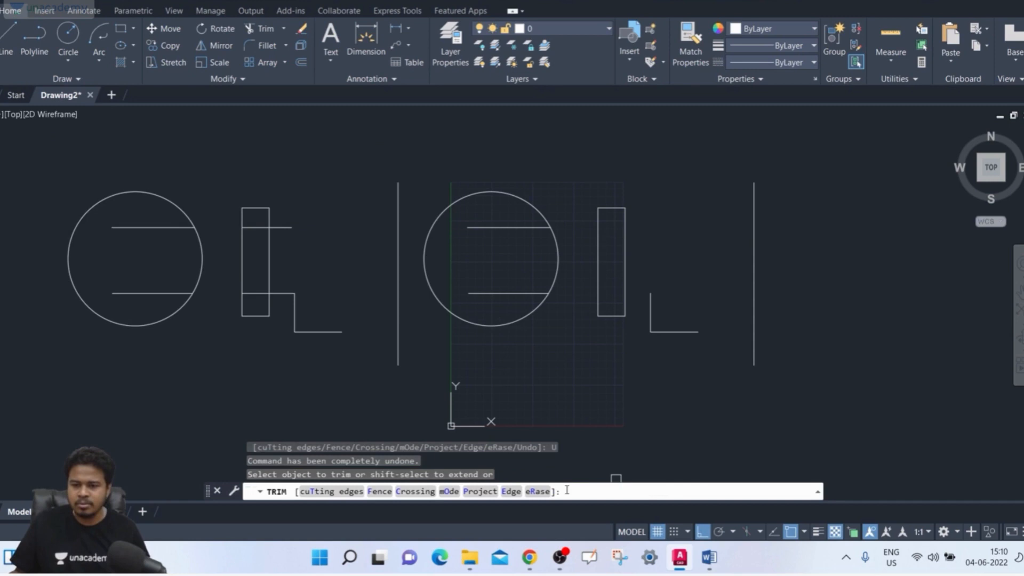
# - Trim the original circle's lower arc and the original rectangle's sides with separate crossing windows, and undo both trims
pyautogui.click(437, 296)
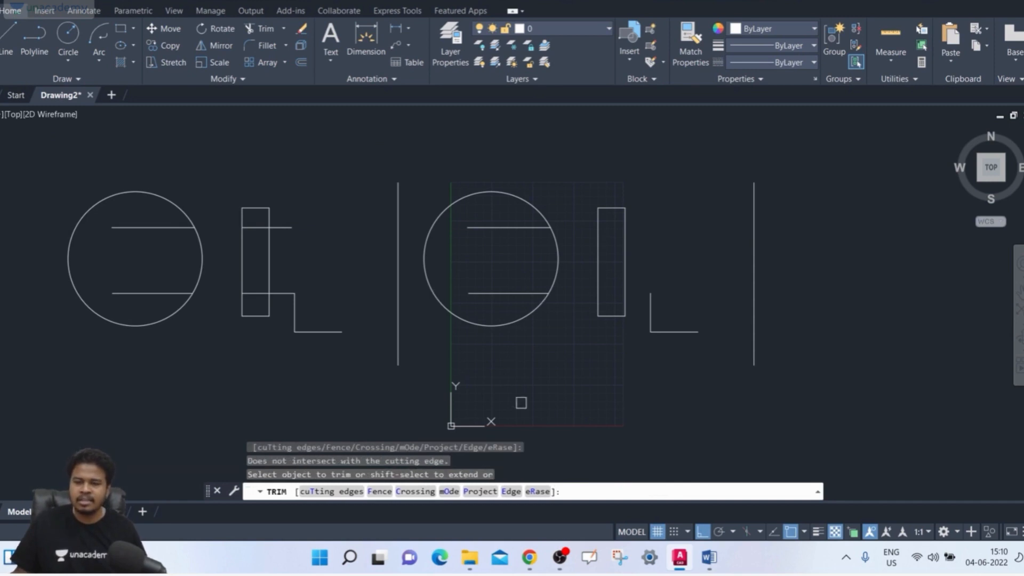
pyautogui.click(419, 492)
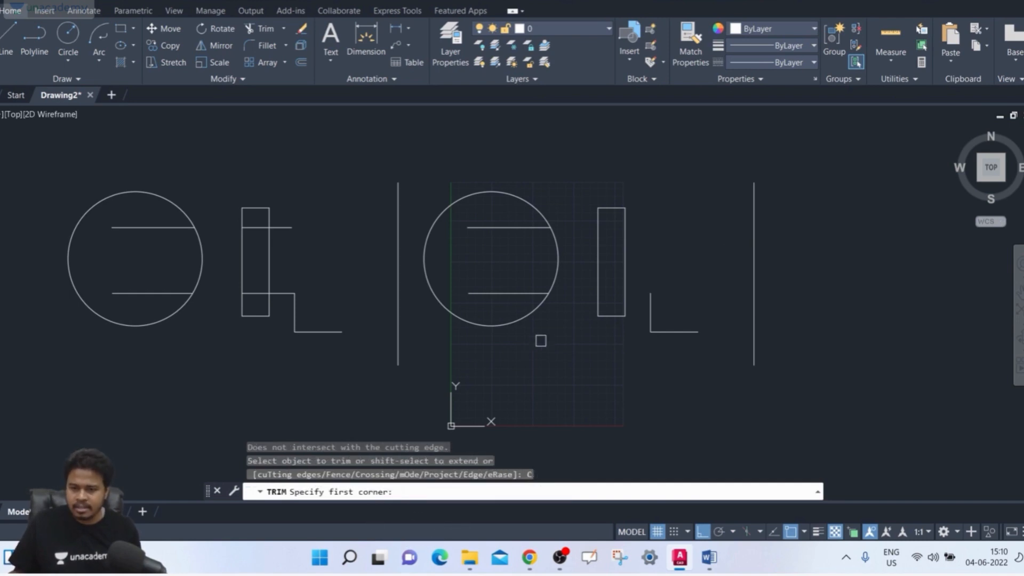
pyautogui.click(558, 314)
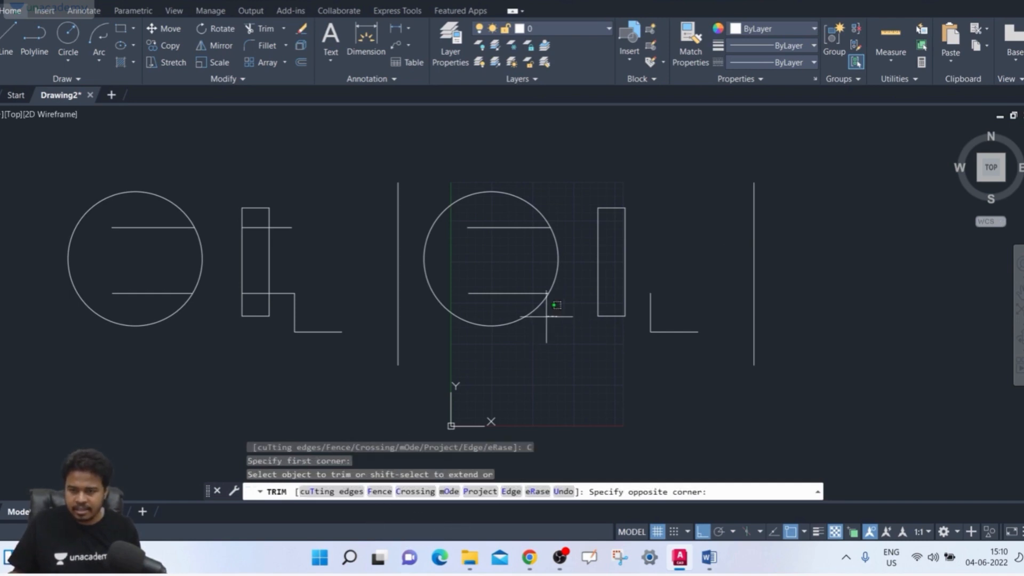
pyautogui.click(433, 363)
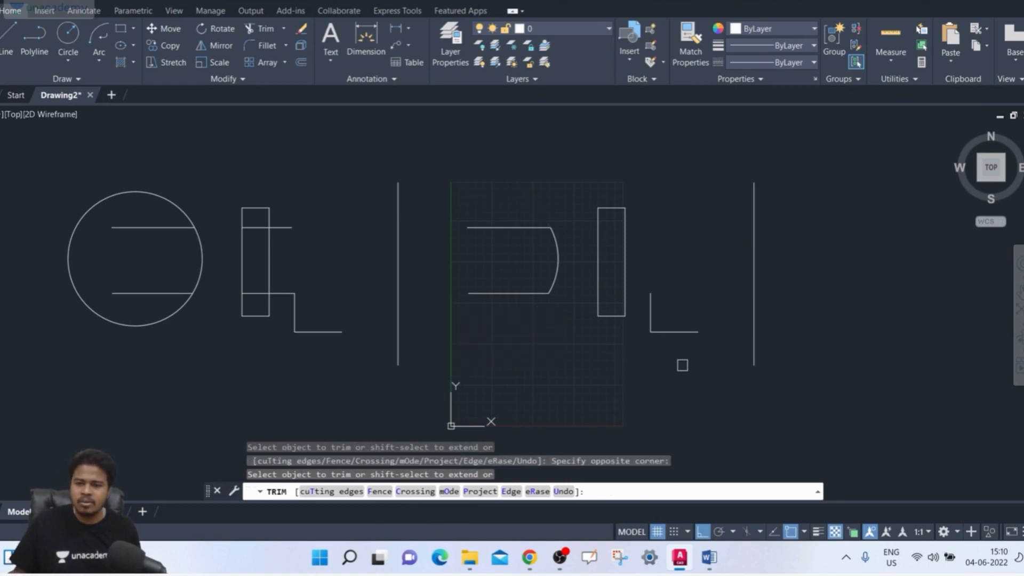
pyautogui.click(708, 224)
pyautogui.click(592, 263)
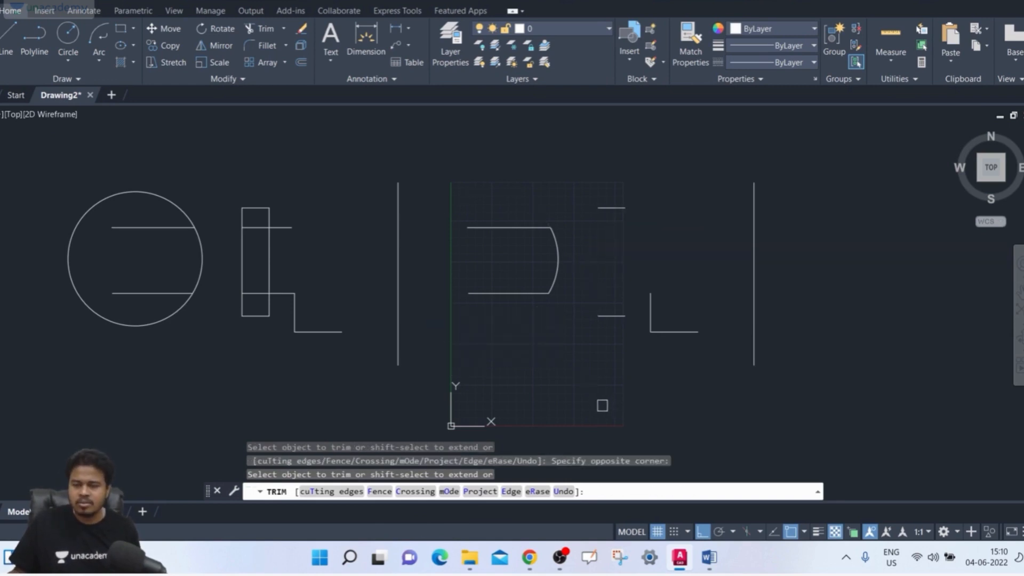
pyautogui.hotkey('ctrl', 'z')
pyautogui.hotkey('ctrl', 'z')
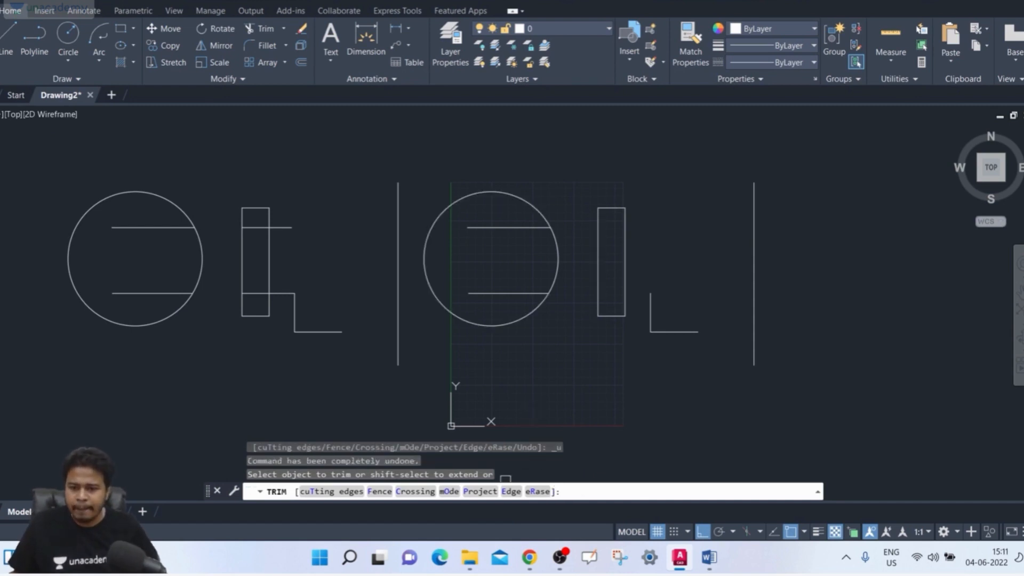
# - Select Standard as the mode for the Trim command
pyautogui.click(456, 493)
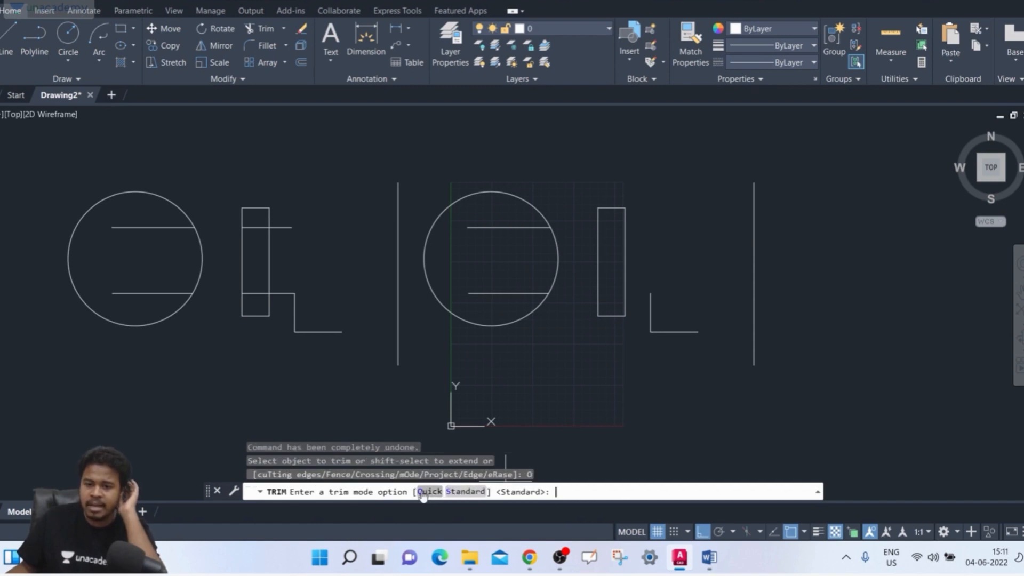
pyautogui.click(467, 494)
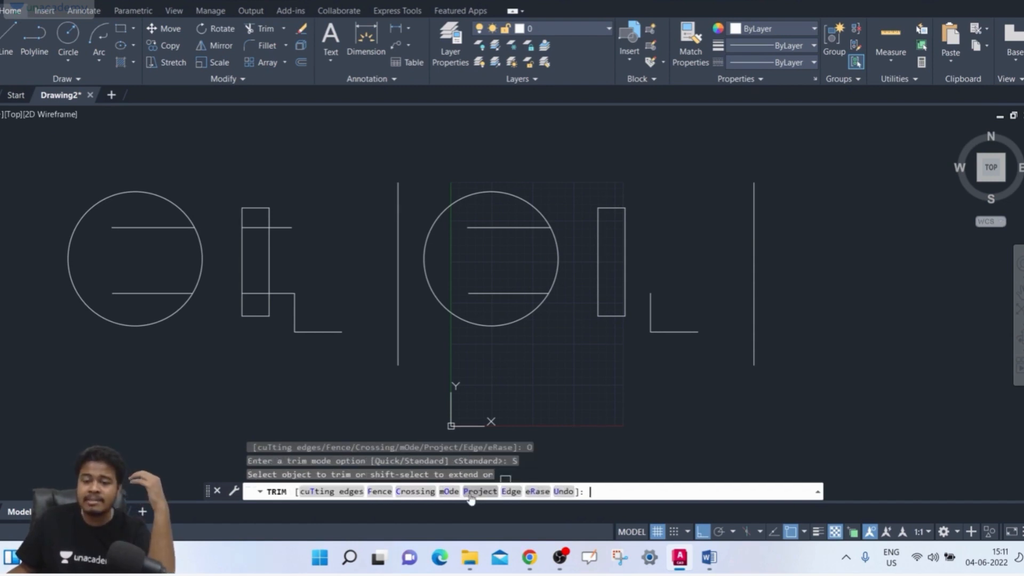
pyautogui.click(450, 492)
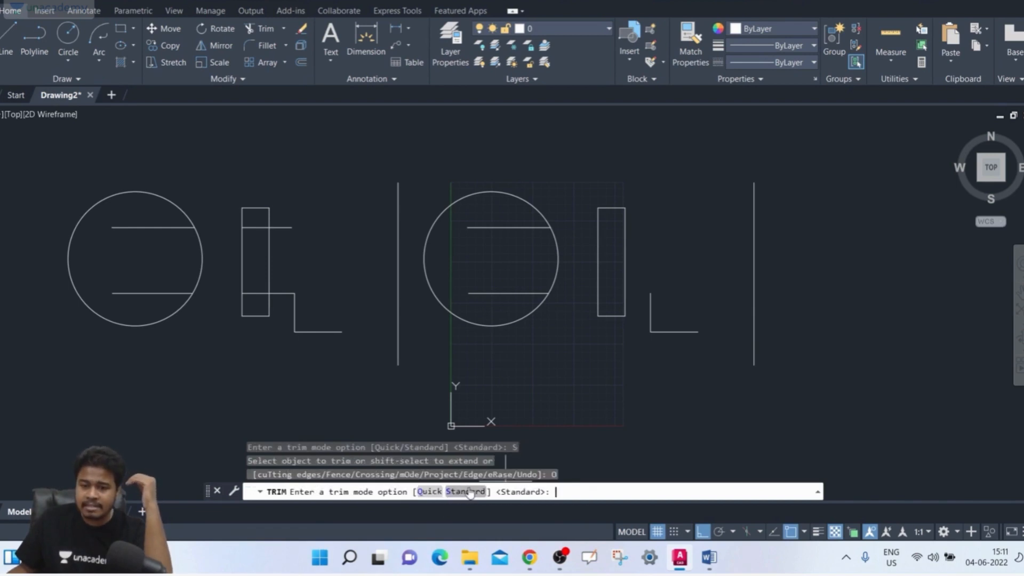
pyautogui.click(467, 492)
pyautogui.click(450, 492)
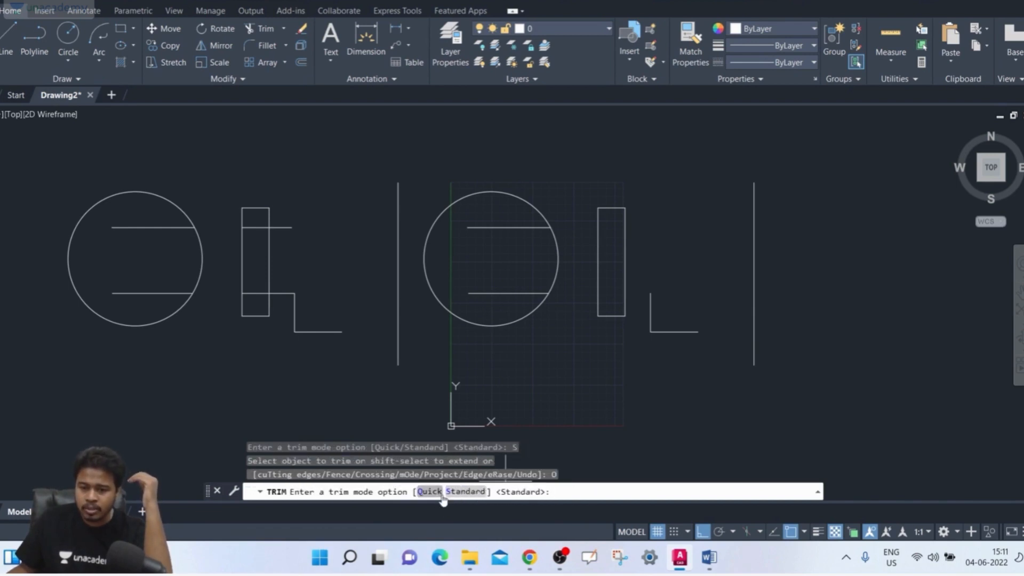
pyautogui.click(474, 493)
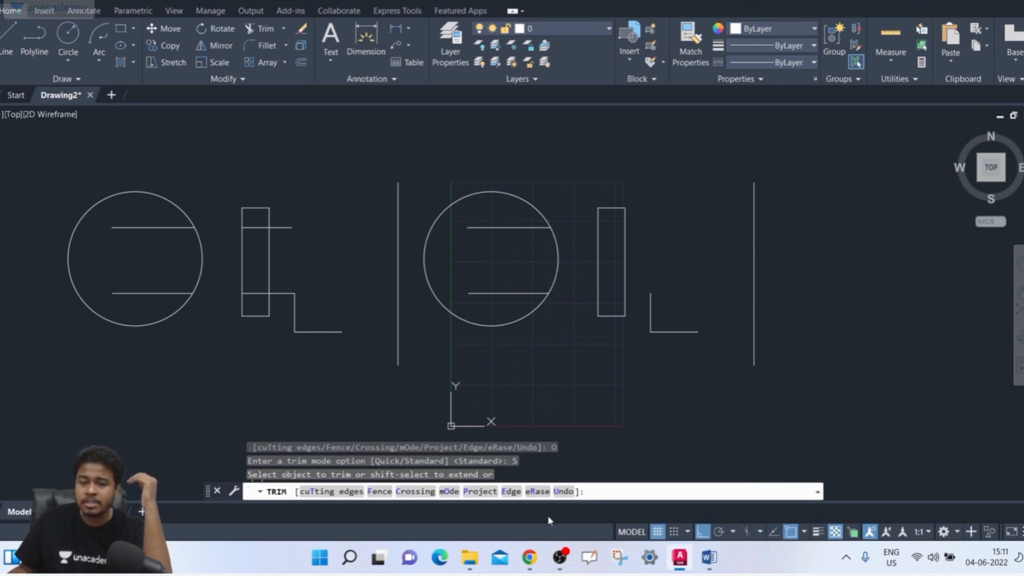
# - Switch the Trim mode to Quick and return it to Standard
pyautogui.click(449, 492)
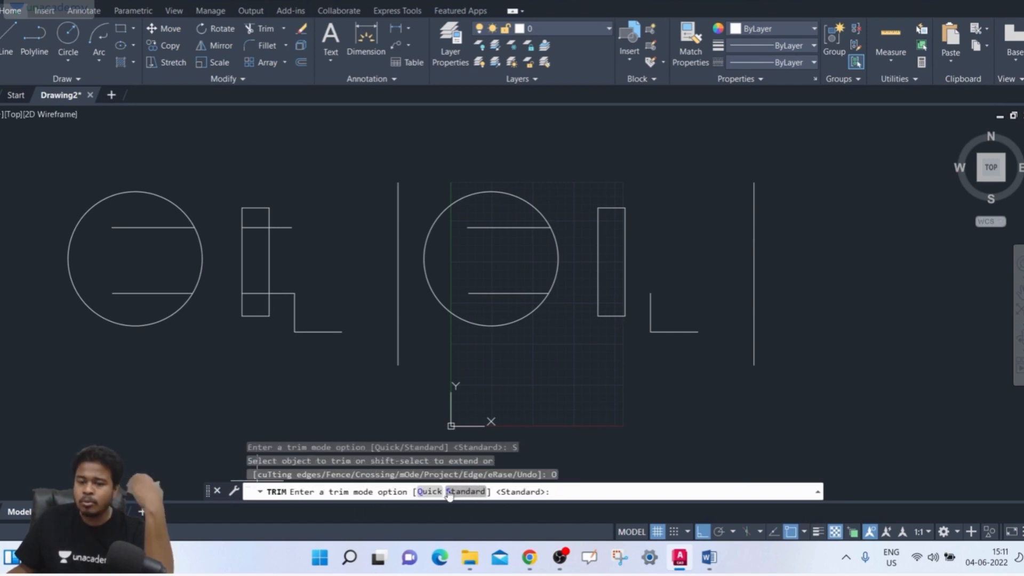
pyautogui.click(428, 491)
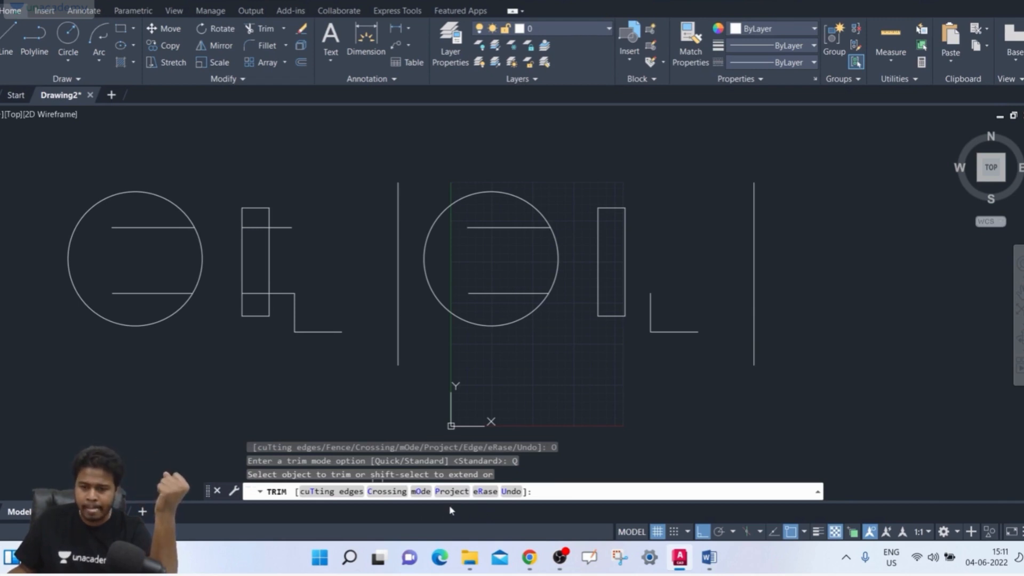
pyautogui.click(429, 493)
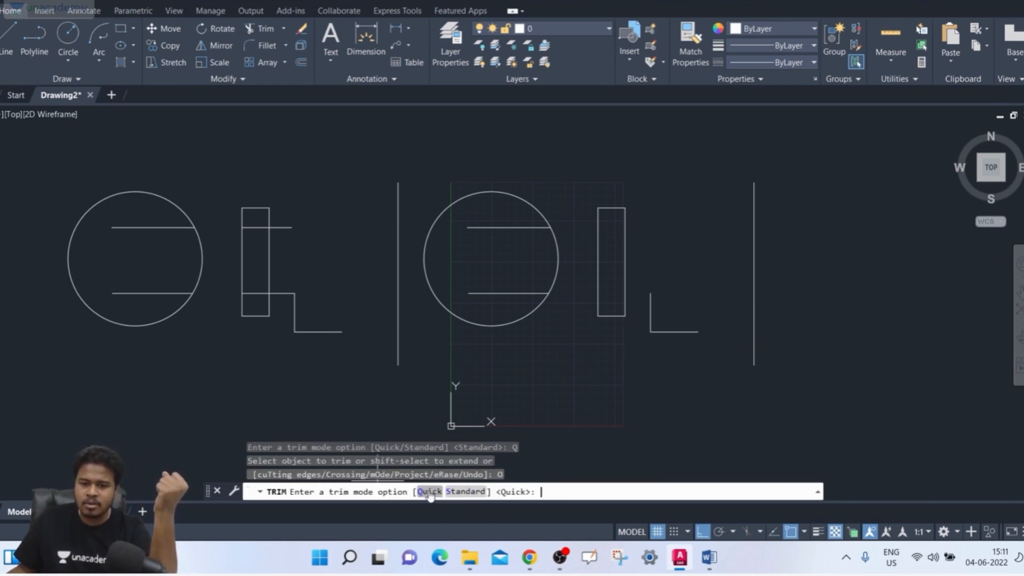
pyautogui.click(463, 491)
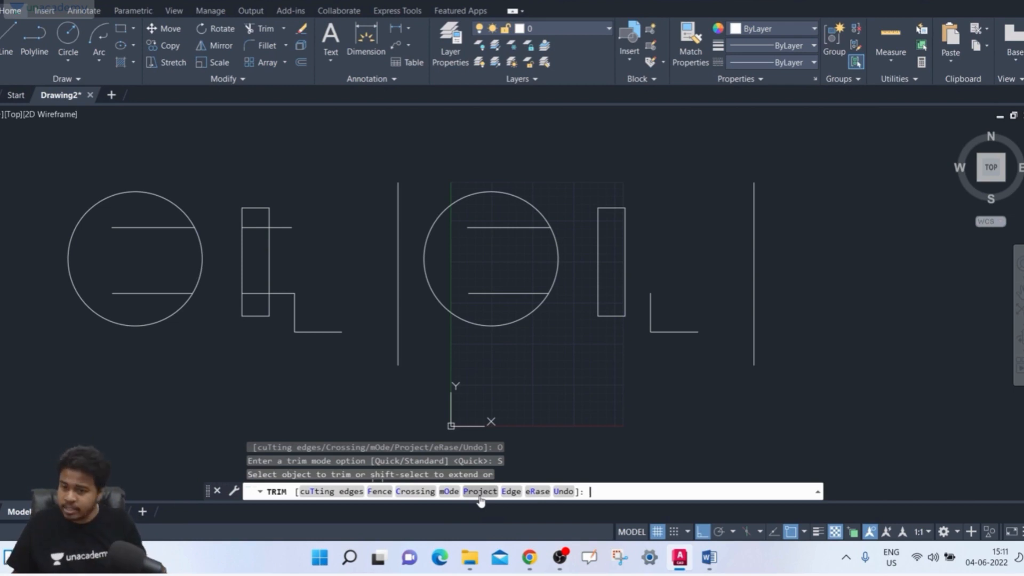
# - Set the Trim projection option to None and the implied edge extension mode to No extend
pyautogui.click(479, 497)
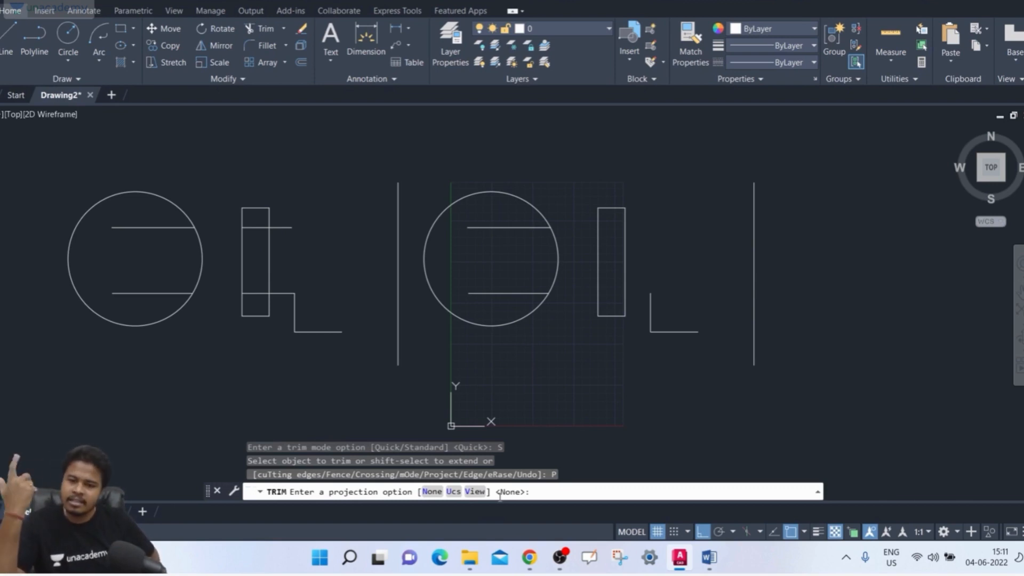
pyautogui.click(431, 492)
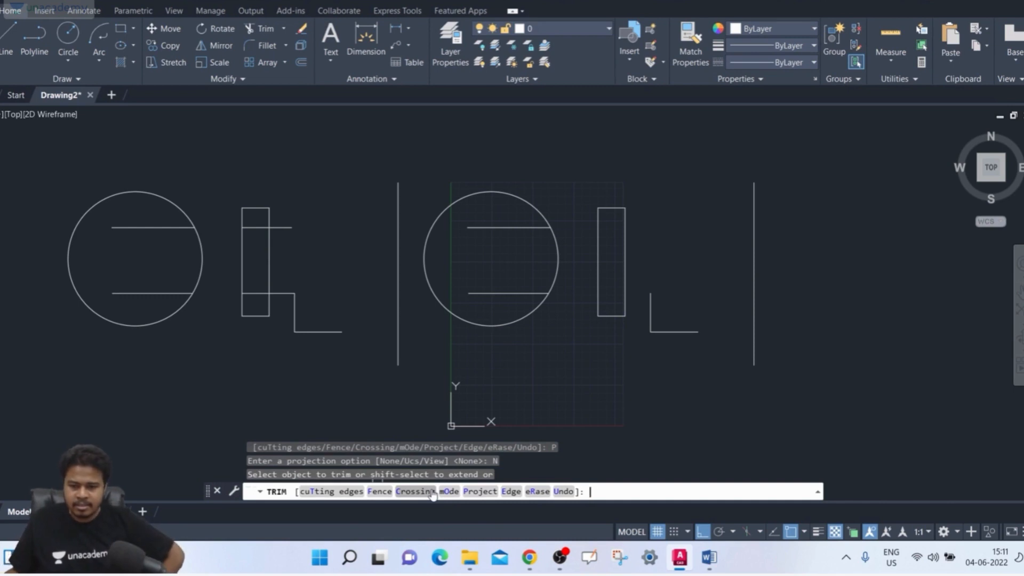
pyautogui.click(512, 491)
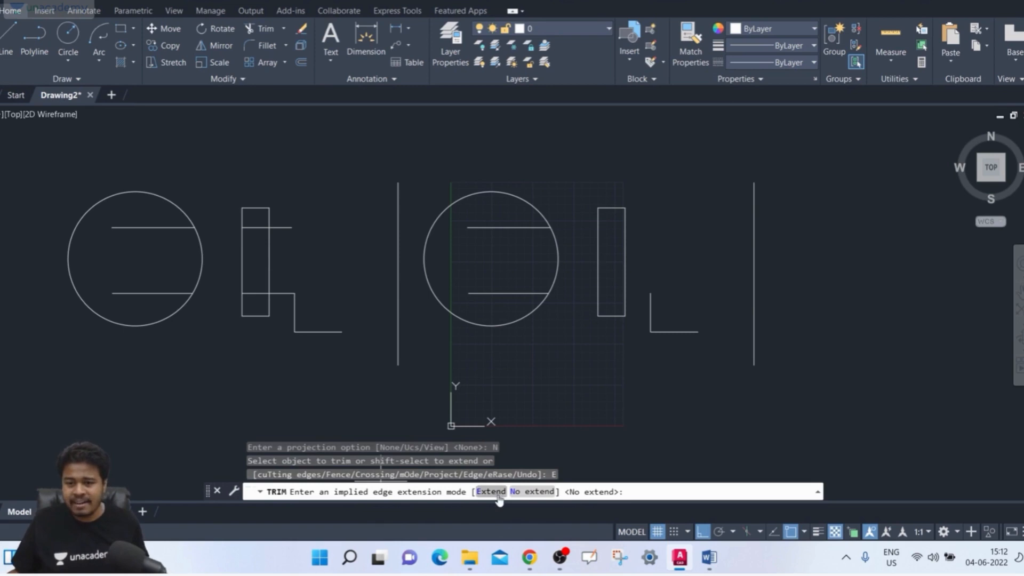
pyautogui.click(531, 491)
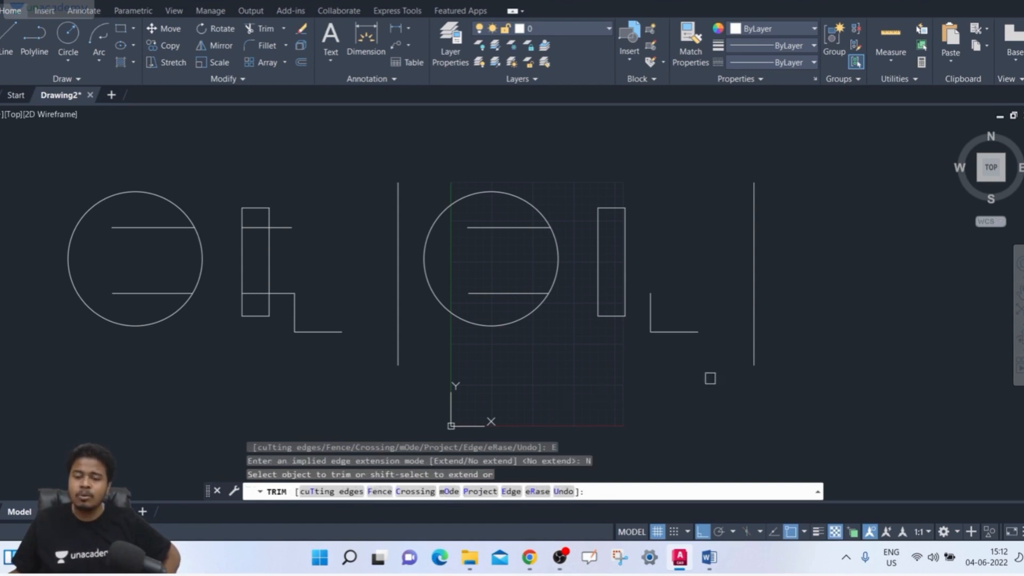
# - Try to trim the copied vertical line, both by picking it directly and with several crossing windows over its length
pyautogui.click(754, 344)
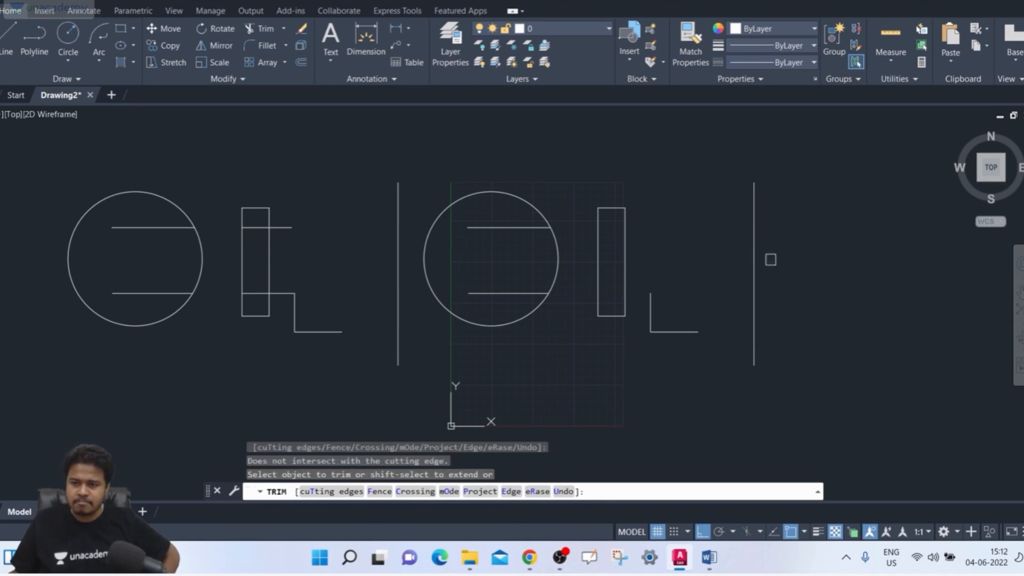
pyautogui.click(746, 266)
pyautogui.click(782, 258)
pyautogui.click(788, 249)
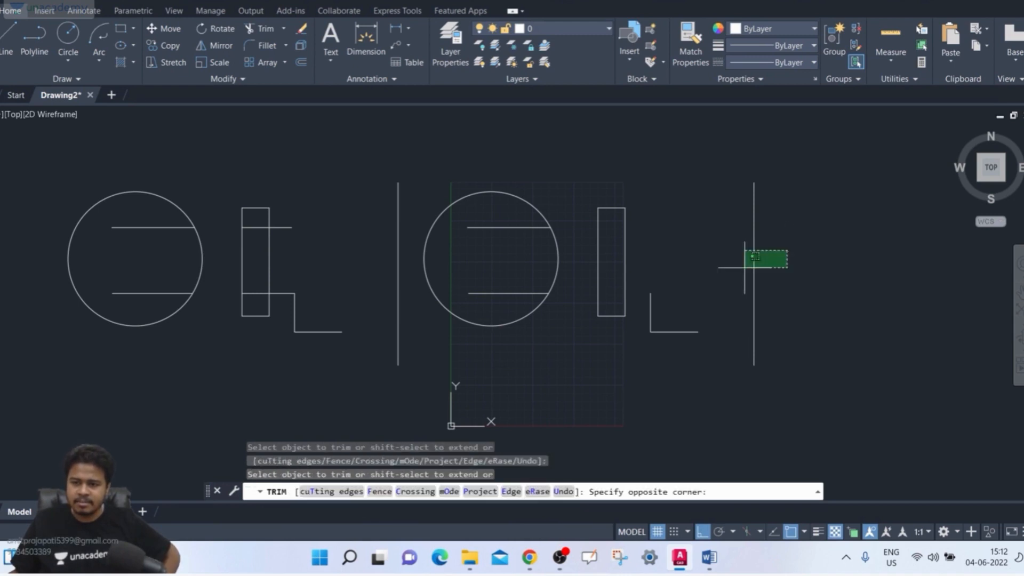
pyautogui.click(744, 268)
pyautogui.click(802, 251)
pyautogui.click(740, 285)
pyautogui.click(732, 297)
pyautogui.click(804, 245)
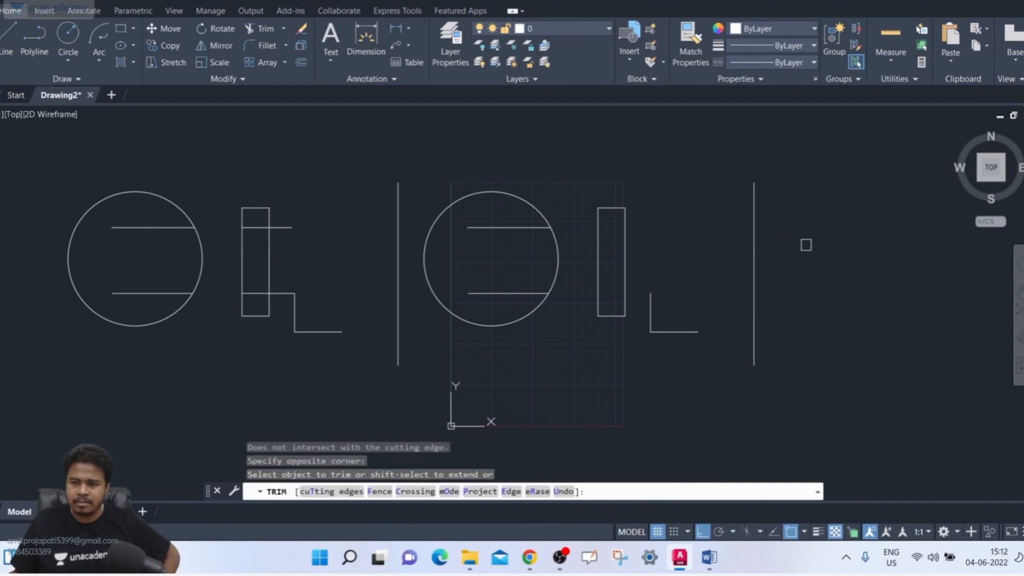
pyautogui.click(735, 293)
pyautogui.click(821, 231)
pyautogui.click(875, 206)
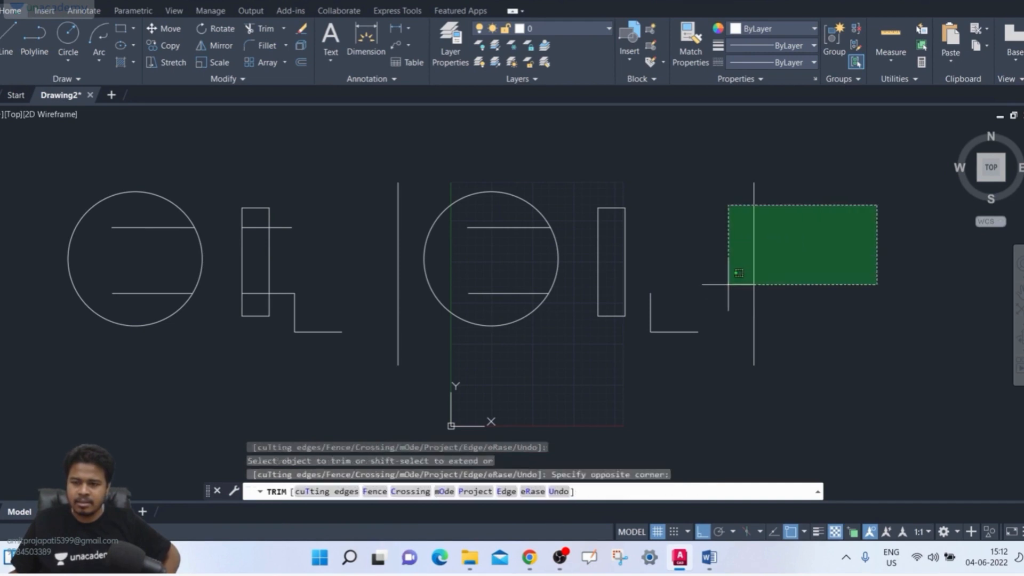
pyautogui.click(727, 283)
pyautogui.click(833, 347)
pyautogui.click(701, 419)
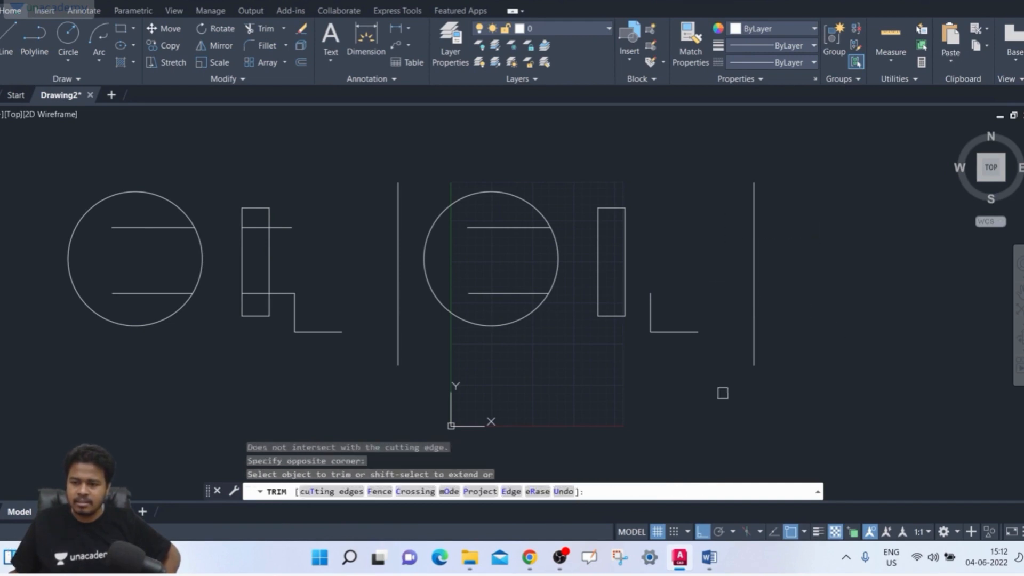
pyautogui.click(805, 152)
pyautogui.click(747, 246)
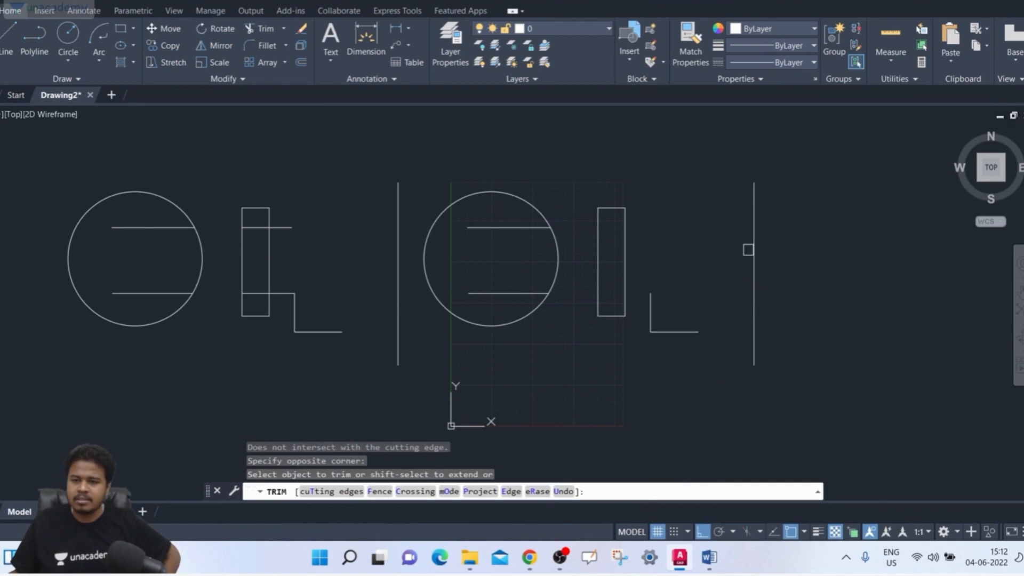
# - Set the implied edge extension mode to Extend and trim the lower end of the copied vertical line
pyautogui.click(506, 491)
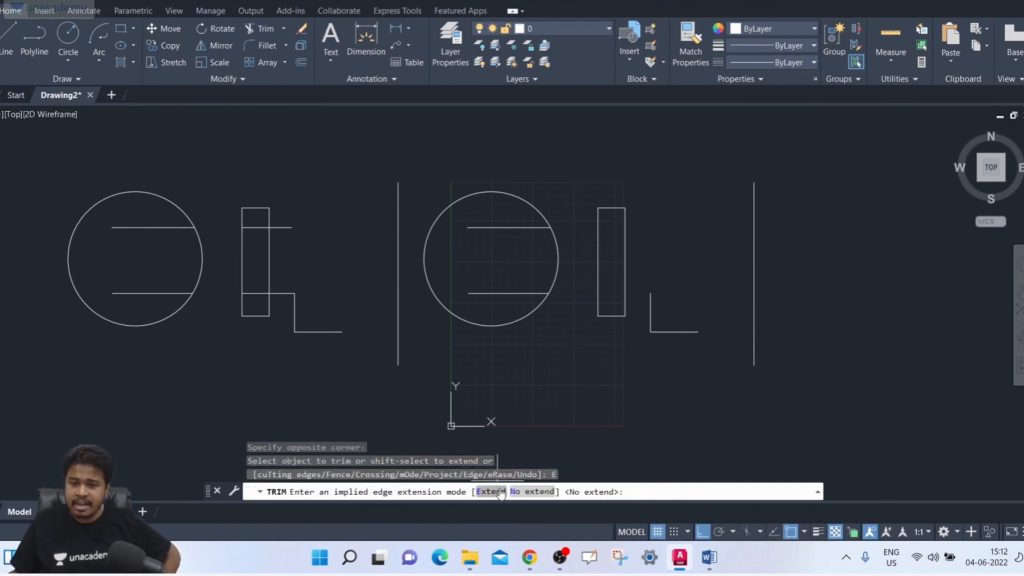
pyautogui.click(499, 491)
pyautogui.click(757, 364)
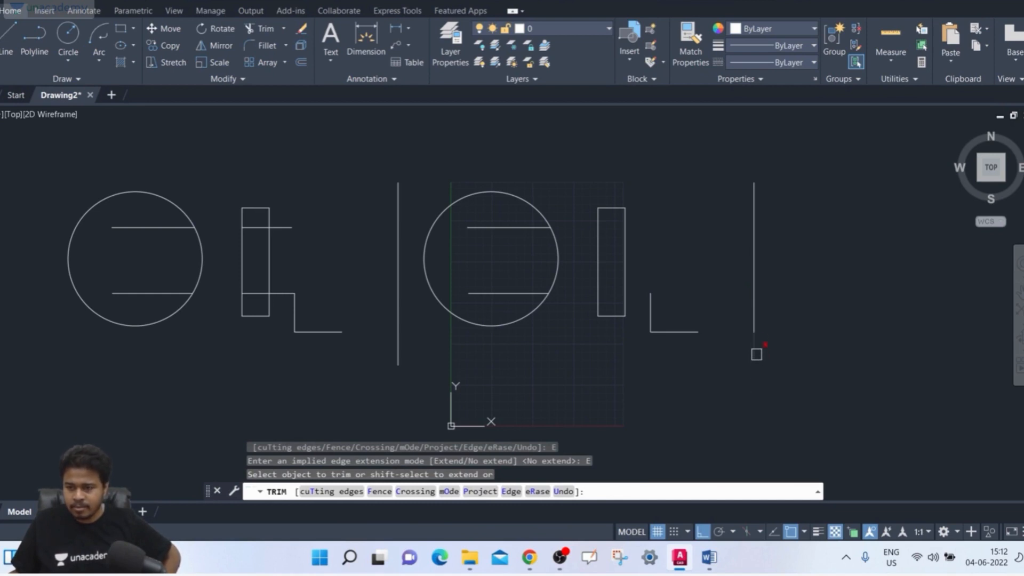
pyautogui.click(752, 348)
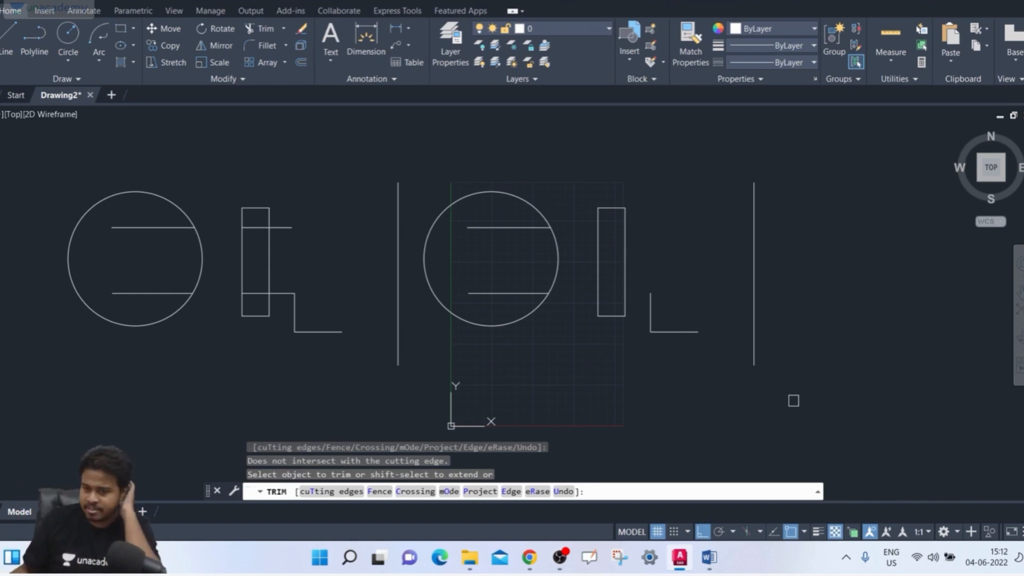
# - With edge mode set to Extend, trim both ends of the copied vertical line and try the copied circle's upper inner line
pyautogui.click(511, 492)
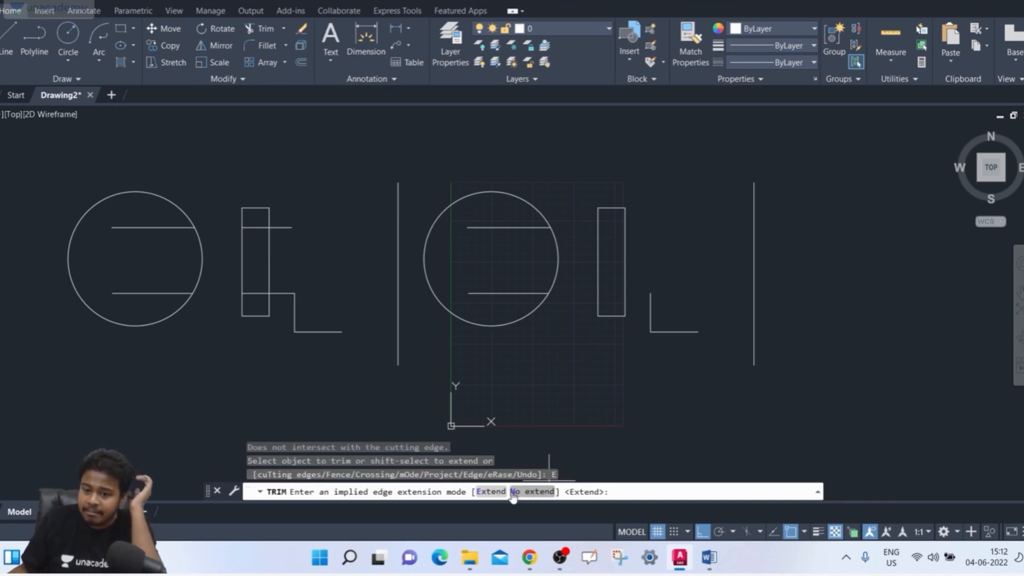
pyautogui.click(487, 491)
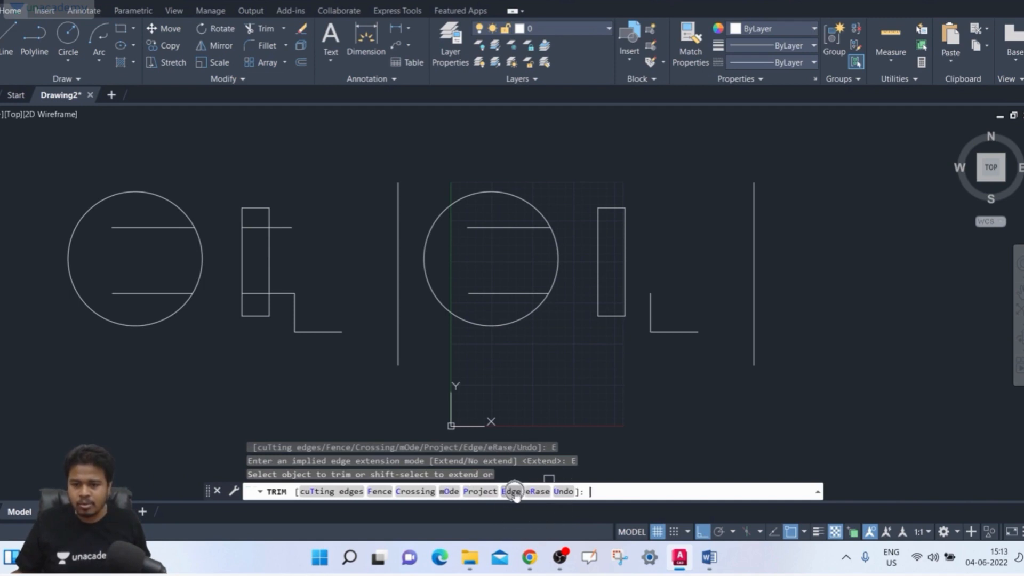
pyautogui.click(511, 492)
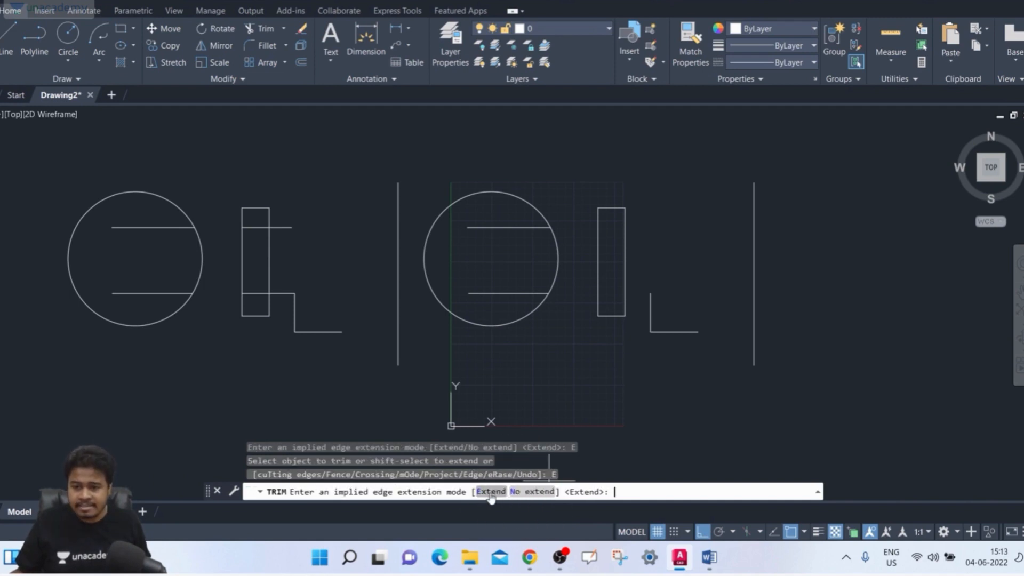
pyautogui.click(490, 492)
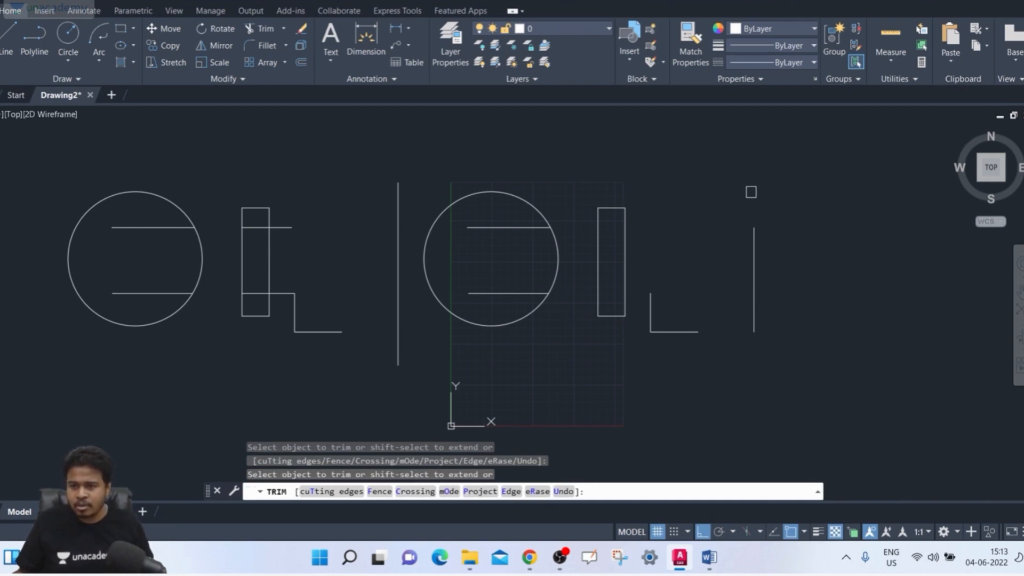
pyautogui.click(501, 229)
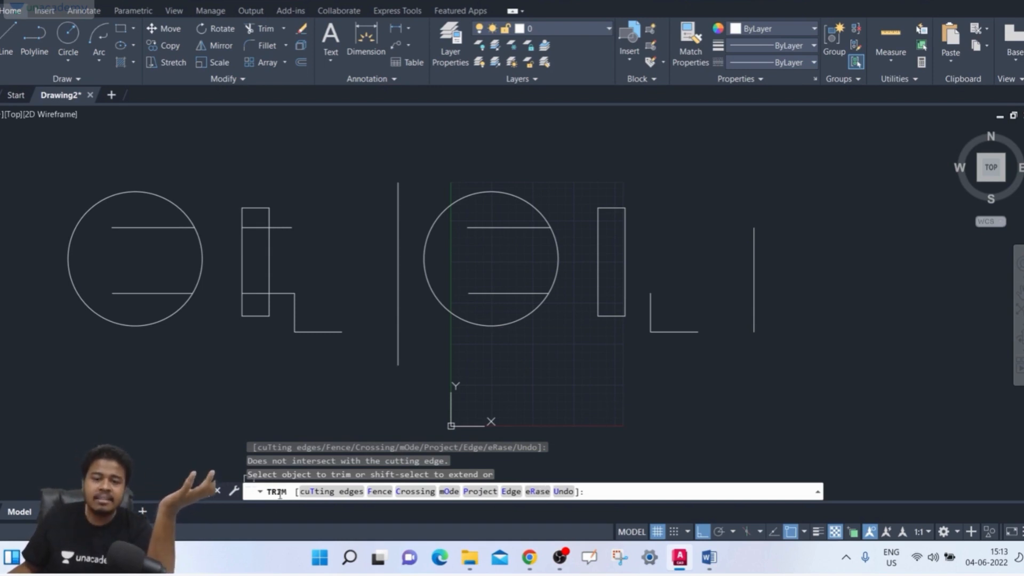
# - Erase the two inner lines of the original circle, plus the copied circle and its two inner lines, using Trim's Erase option
pyautogui.click(537, 491)
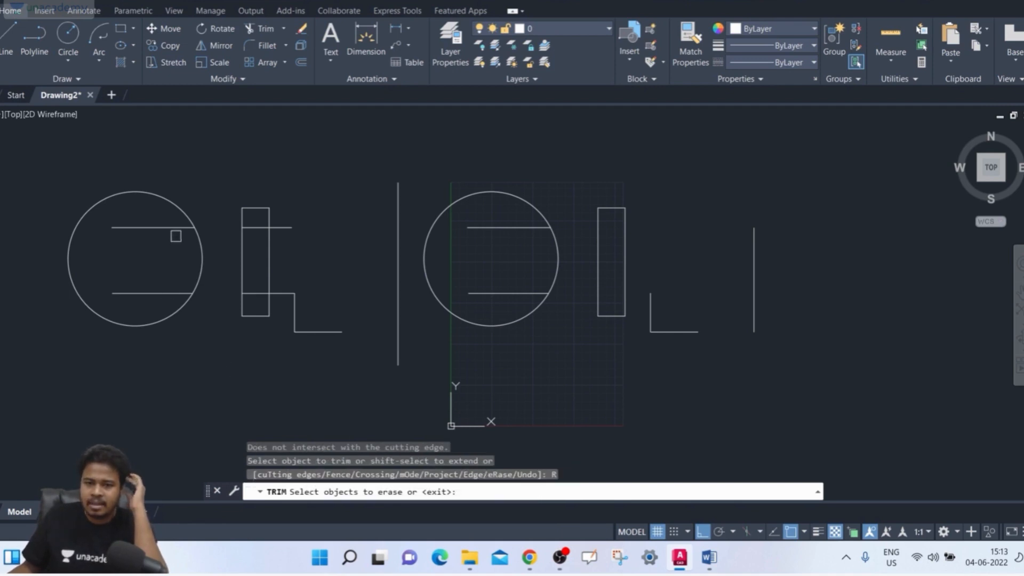
pyautogui.click(173, 227)
pyautogui.click(168, 293)
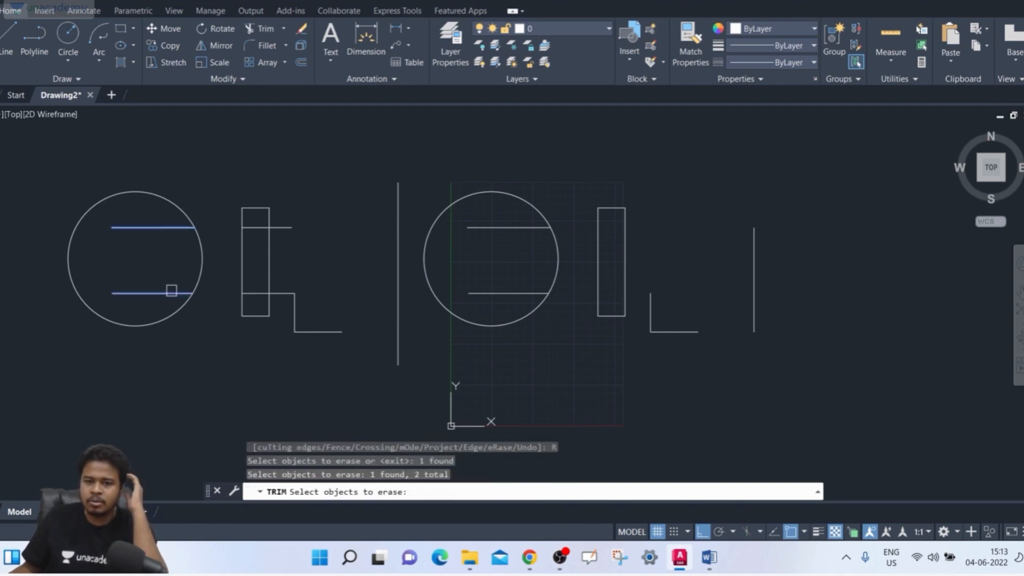
pyautogui.click(504, 288)
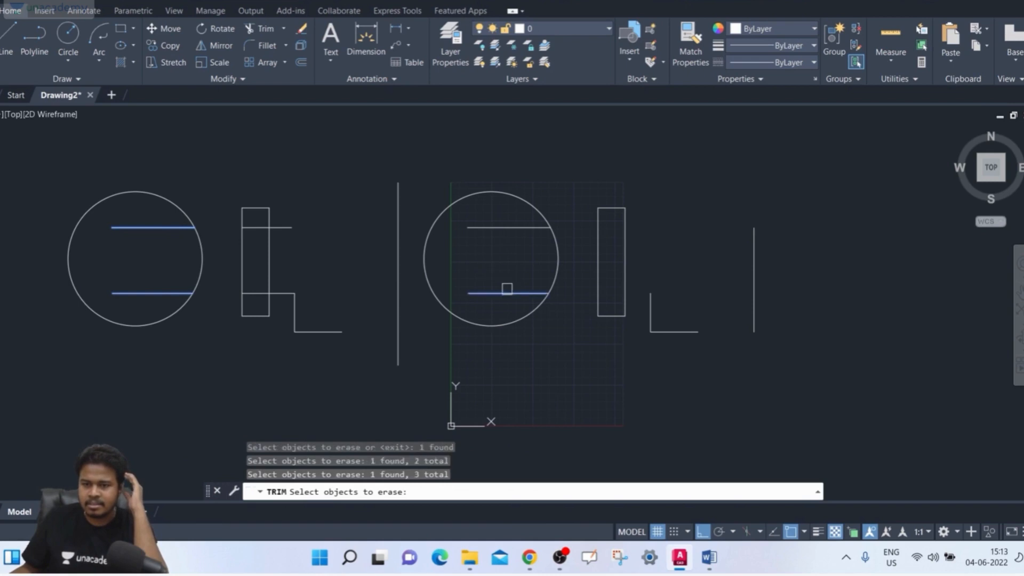
pyautogui.click(504, 224)
pyautogui.click(505, 192)
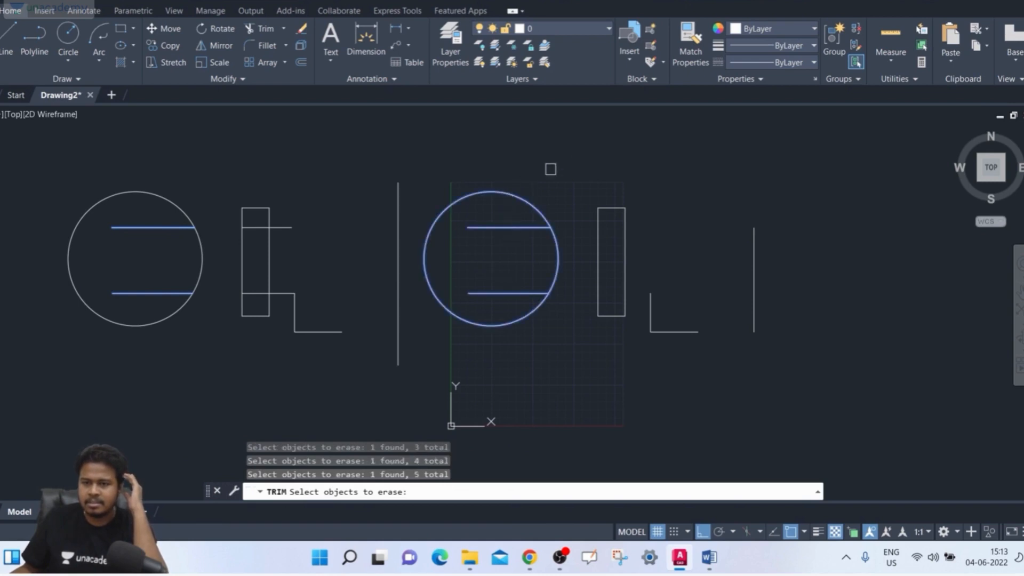
pyautogui.press('Return')
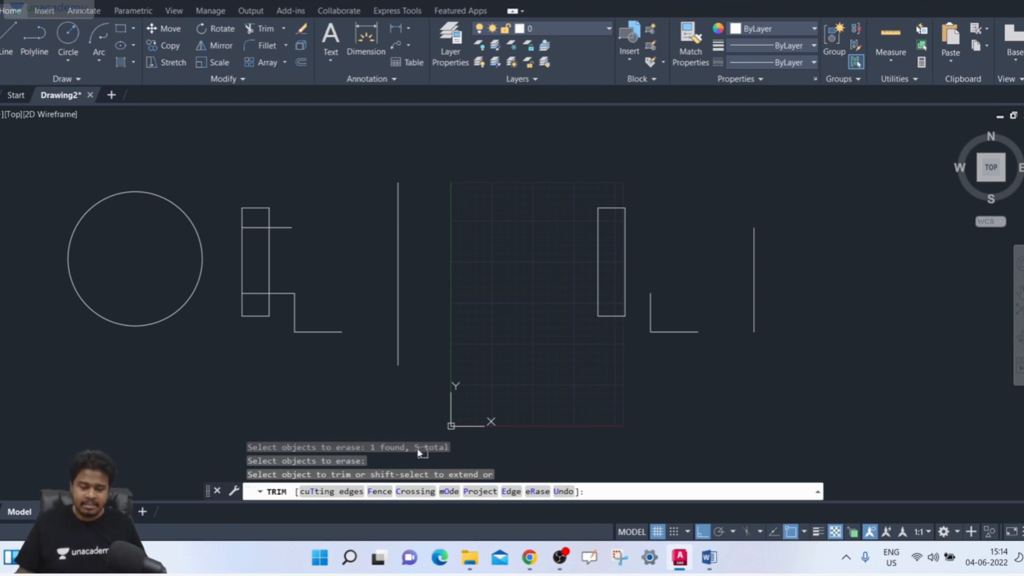
# - Extend the original lowest horizontal line to the tall vertical line, and the line through the rectangle's upper part to the short vertical line's implied edge
pyautogui.click(297, 334)
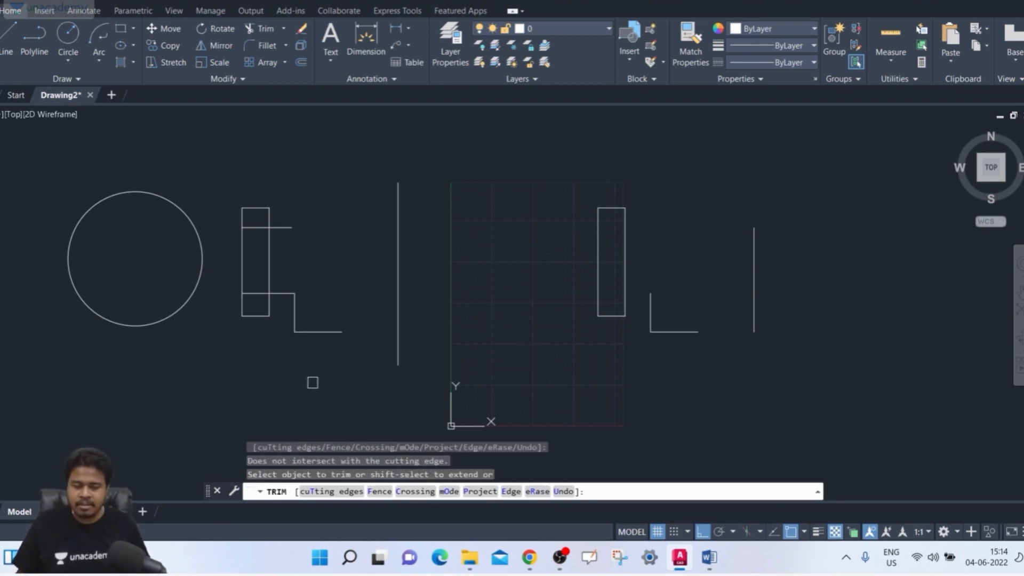
pyautogui.keyDown('shift'); pyautogui.click(315, 335); pyautogui.keyUp('shift')
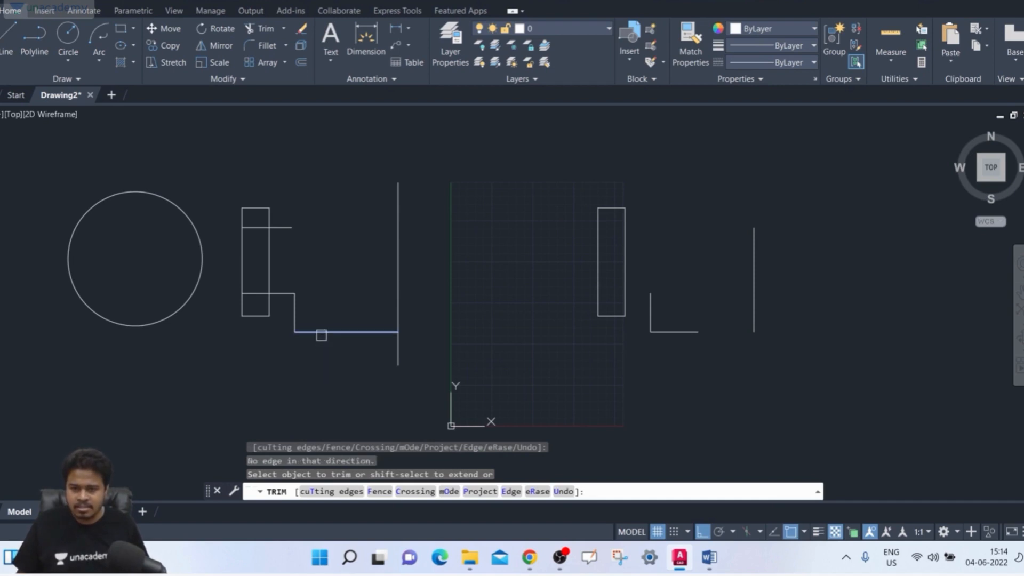
pyautogui.keyDown('shift'); pyautogui.click(321, 335); pyautogui.keyUp('shift')
pyautogui.keyDown('shift'); pyautogui.click(271, 227); pyautogui.keyUp('shift')
pyautogui.keyDown('shift'); pyautogui.click(282, 228); pyautogui.keyUp('shift')
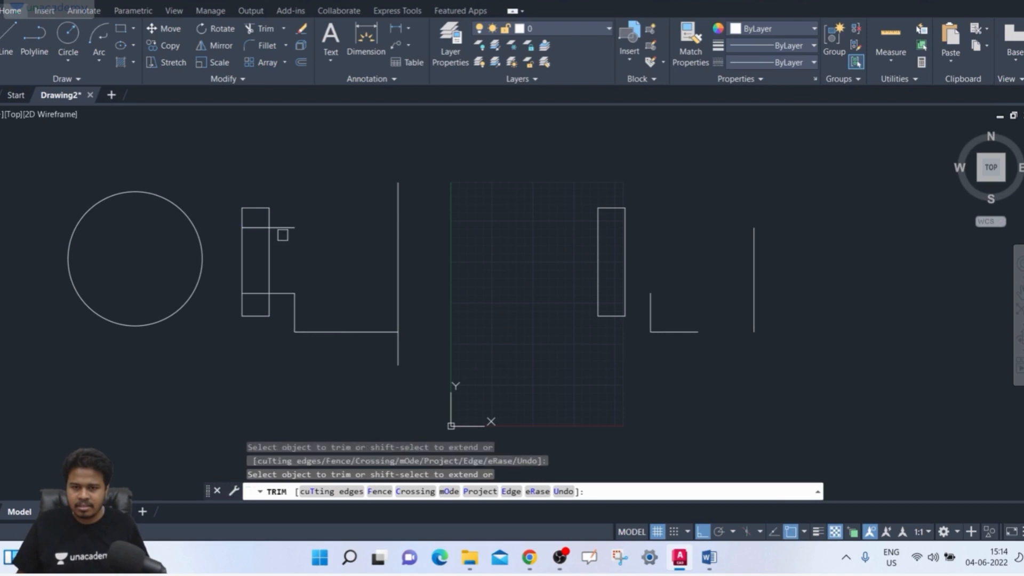
# - Extend the original upper horizontal line to the tall vertical line, the copied lowest horizontal line to its vertical line, and the copied short vertical line upward
pyautogui.keyDown('shift'); pyautogui.click(287, 228); pyautogui.keyUp('shift')
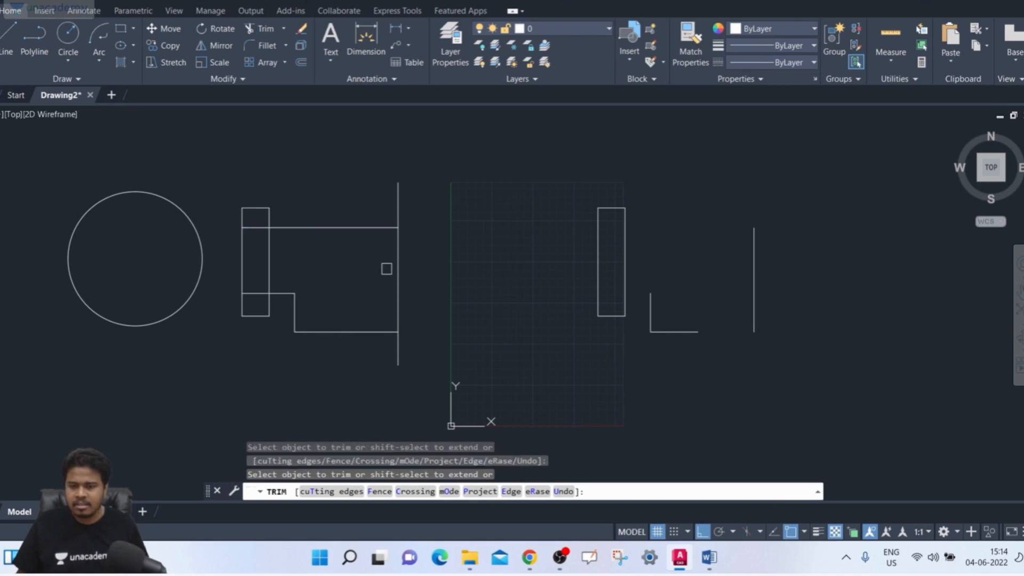
pyautogui.keyDown('shift'); pyautogui.click(597, 291); pyautogui.keyUp('shift')
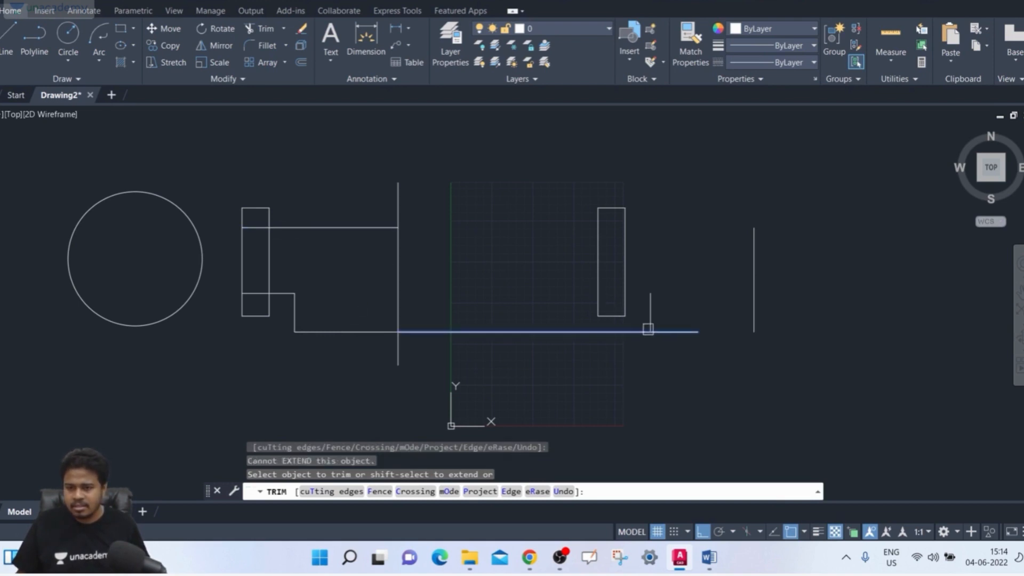
pyautogui.keyDown('shift'); pyautogui.click(680, 331); pyautogui.keyUp('shift')
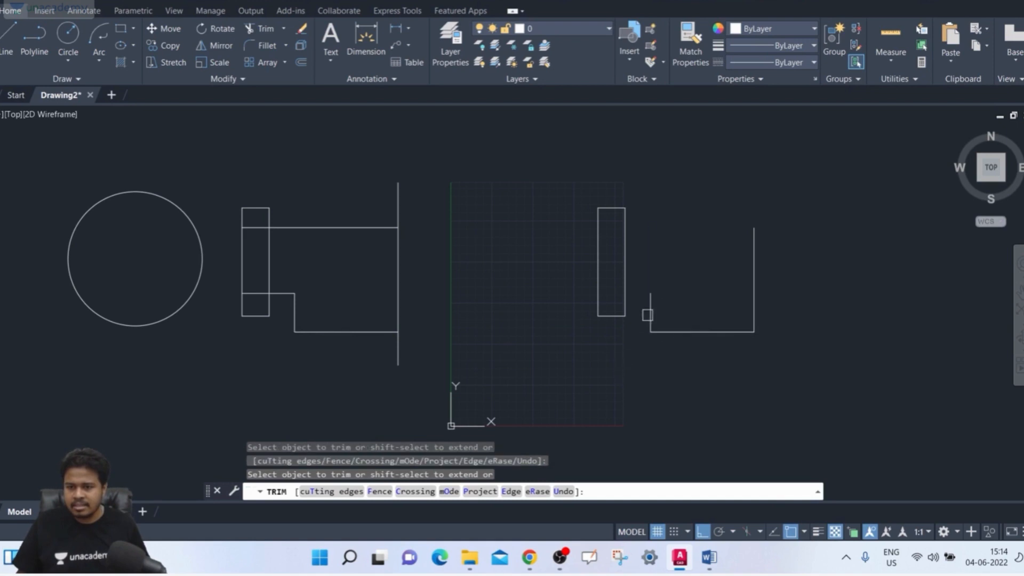
pyautogui.keyDown('shift'); pyautogui.click(655, 306); pyautogui.keyUp('shift')
pyautogui.keyDown('shift'); pyautogui.click(655, 306); pyautogui.keyUp('shift')
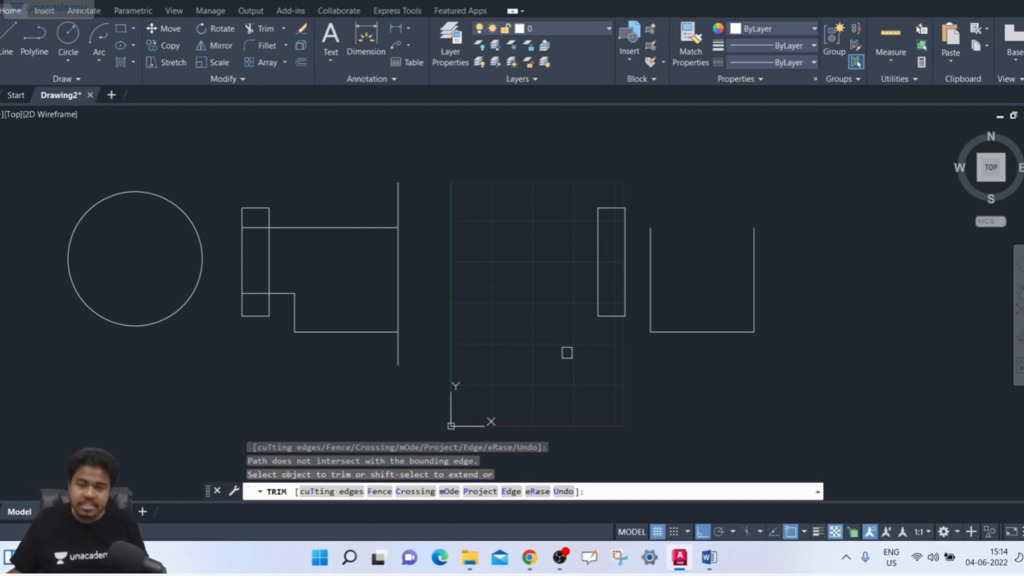
# - Extend both horizontal lines through the original rectangle to the circle's near side, and the short vertical line up to the upper horizontal line
pyautogui.keyDown('shift'); pyautogui.click(270, 304); pyautogui.keyUp('shift')
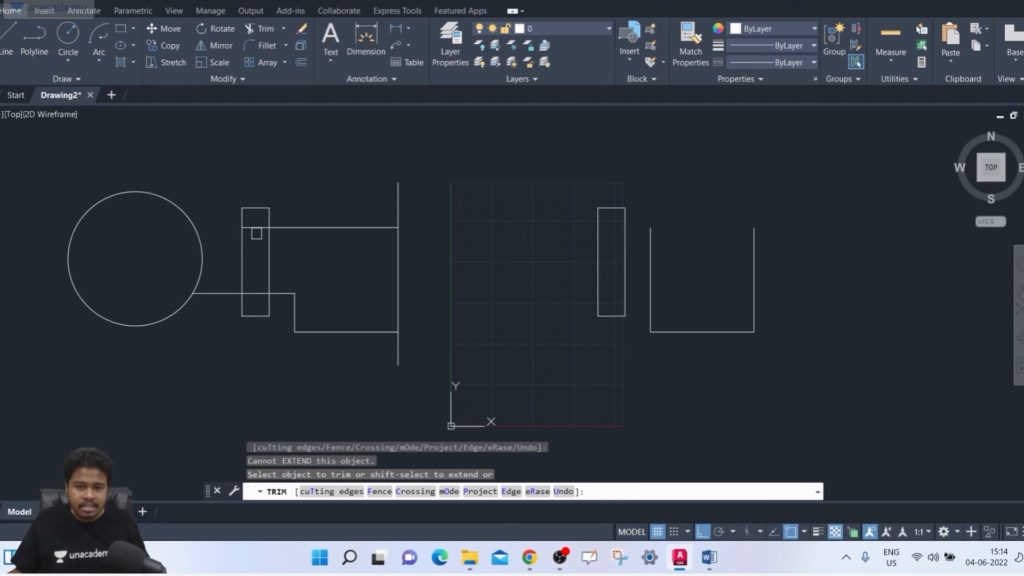
pyautogui.keyDown('shift'); pyautogui.click(256, 228); pyautogui.keyUp('shift')
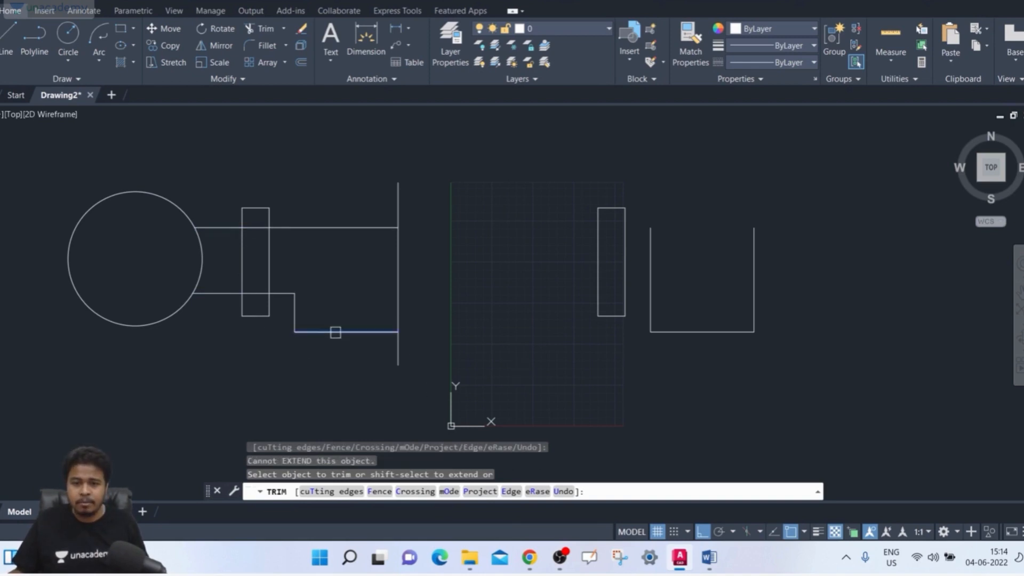
pyautogui.keyDown('shift'); pyautogui.click(294, 313); pyautogui.keyUp('shift')
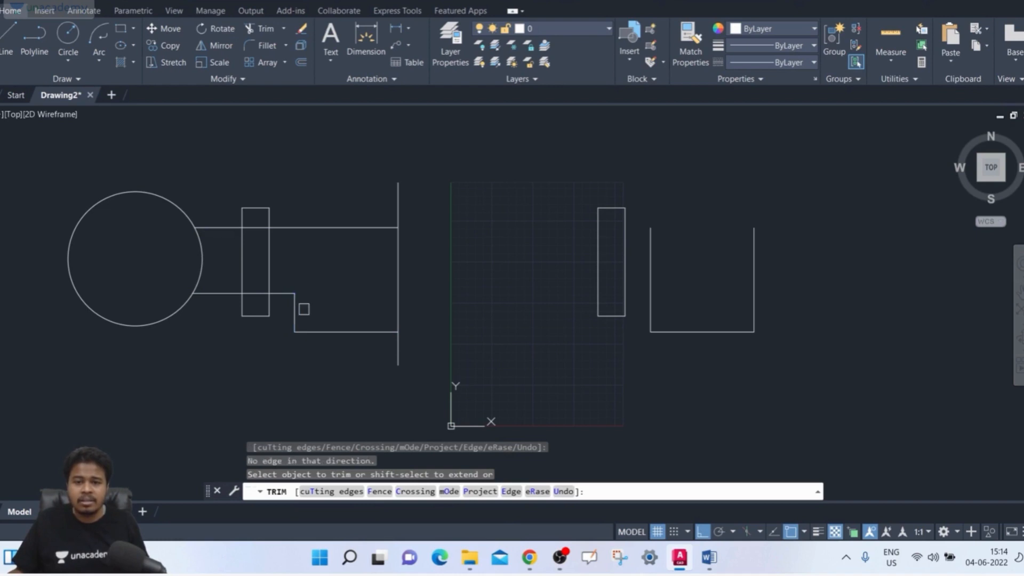
pyautogui.keyDown('shift'); pyautogui.click(296, 308); pyautogui.keyUp('shift')
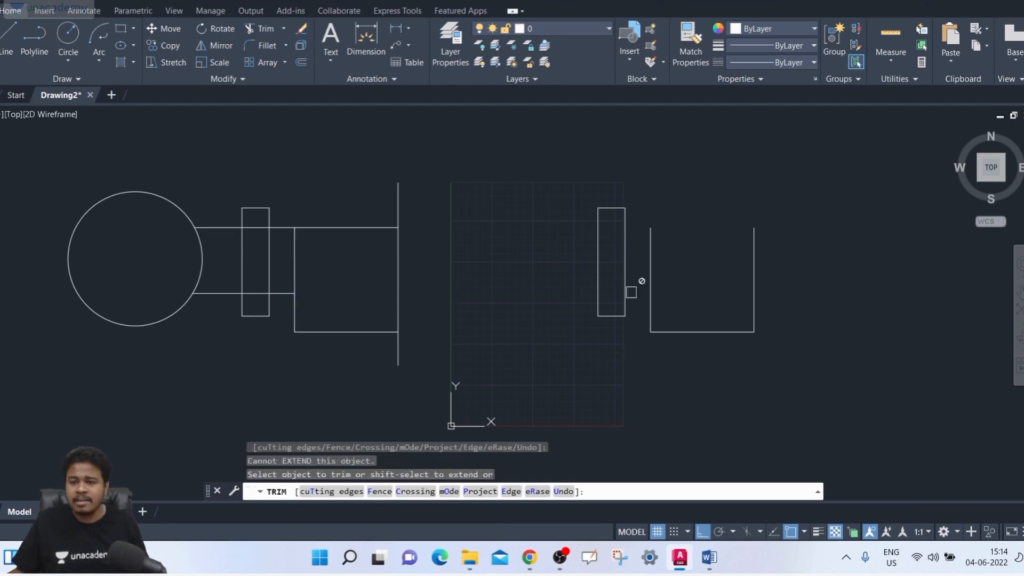
# - Try the copied rectangle's bottom edge and extend both original horizontal lines through the circle to its far side
pyautogui.keyDown('shift'); pyautogui.click(619, 315); pyautogui.keyUp('shift')
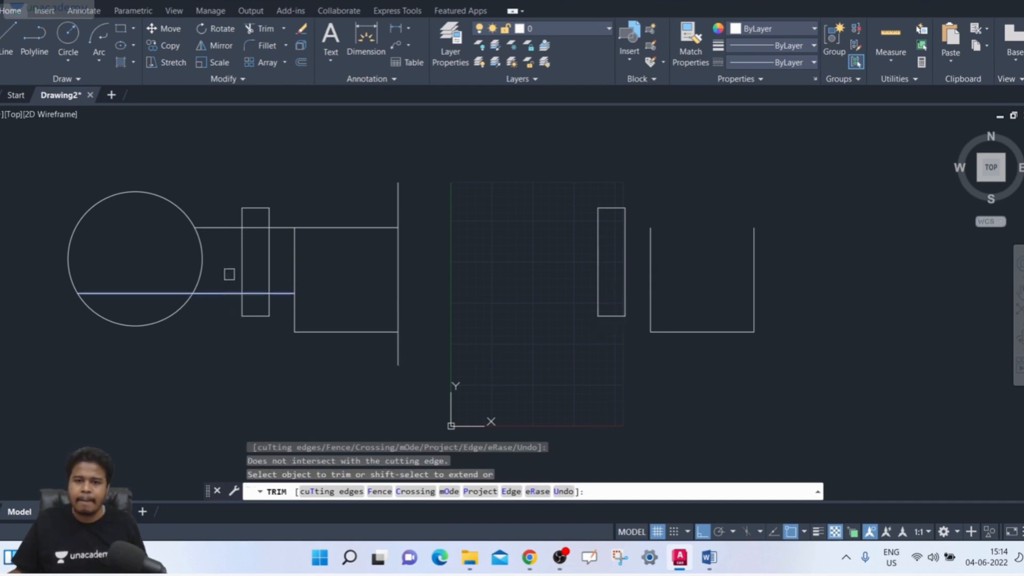
pyautogui.keyDown('shift'); pyautogui.click(224, 290); pyautogui.keyUp('shift')
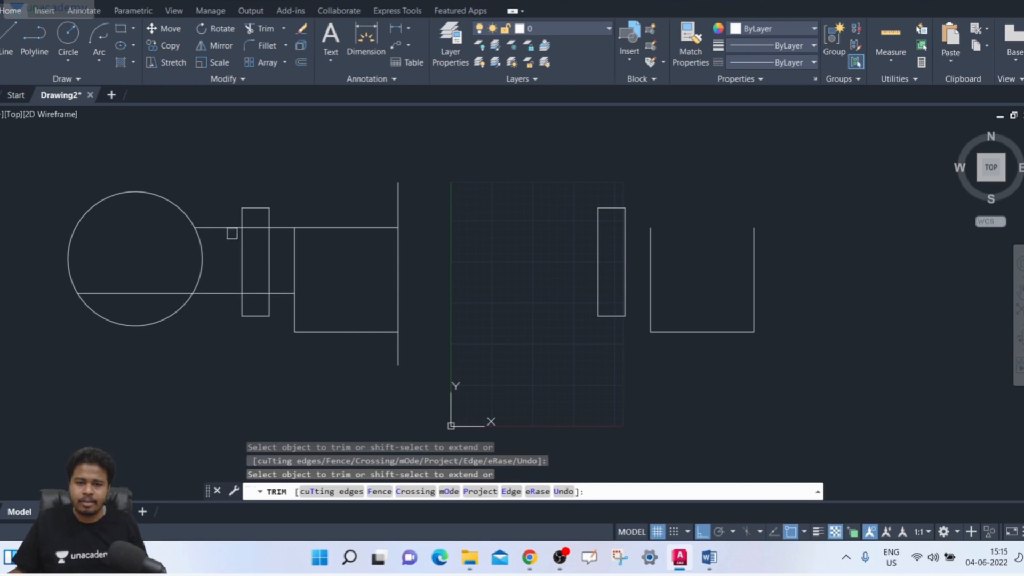
pyautogui.keyDown('shift'); pyautogui.click(229, 229); pyautogui.keyUp('shift')
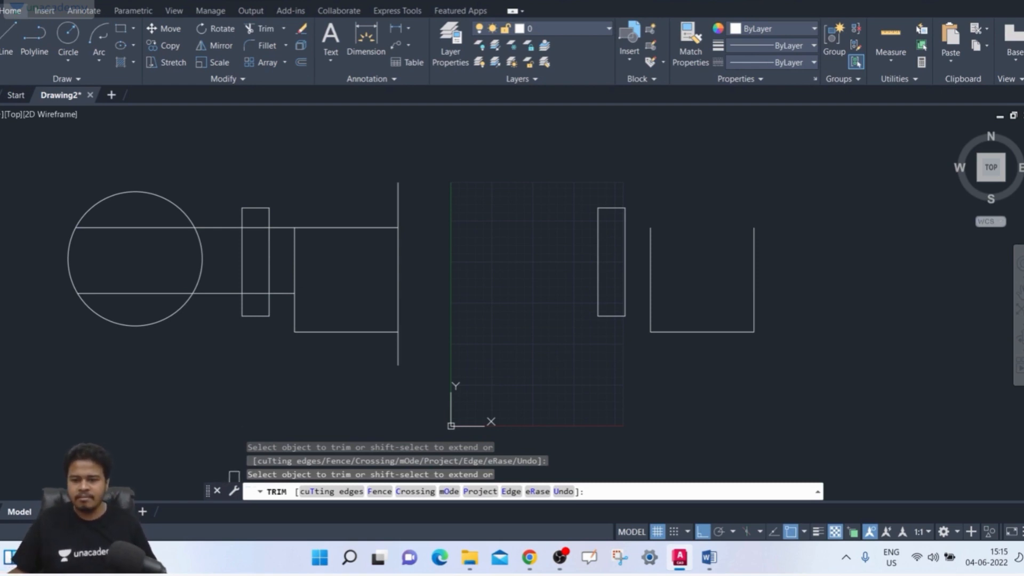
# - Switch the trim mode to Quick and back to Standard, and end the Trim command
pyautogui.click(447, 492)
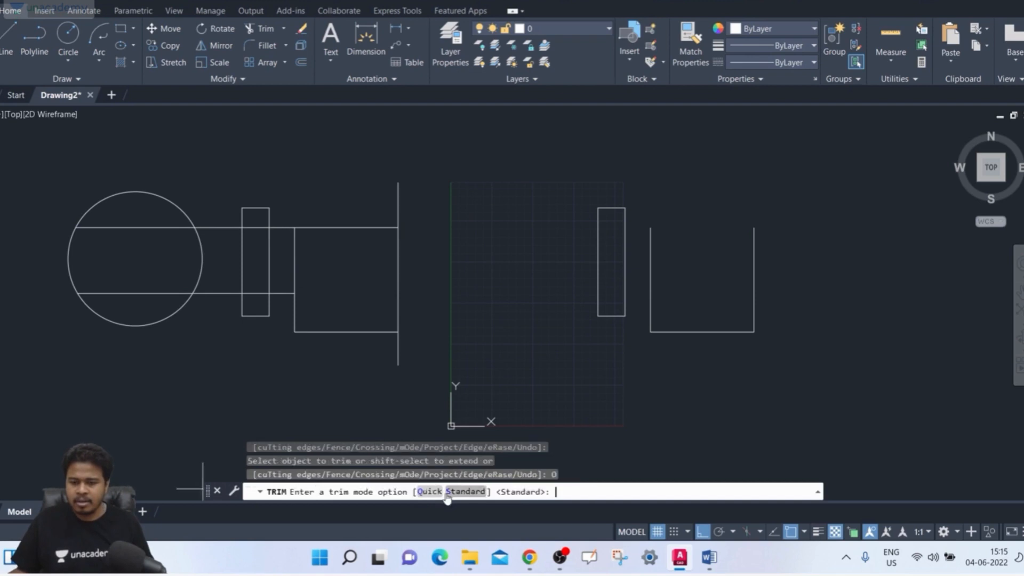
pyautogui.click(429, 491)
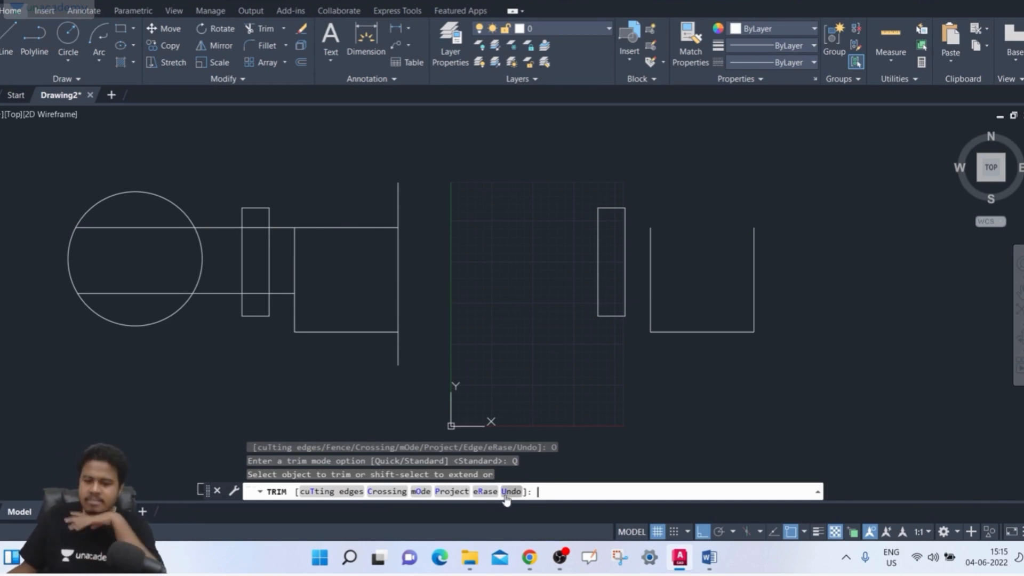
pyautogui.click(422, 491)
pyautogui.click(469, 492)
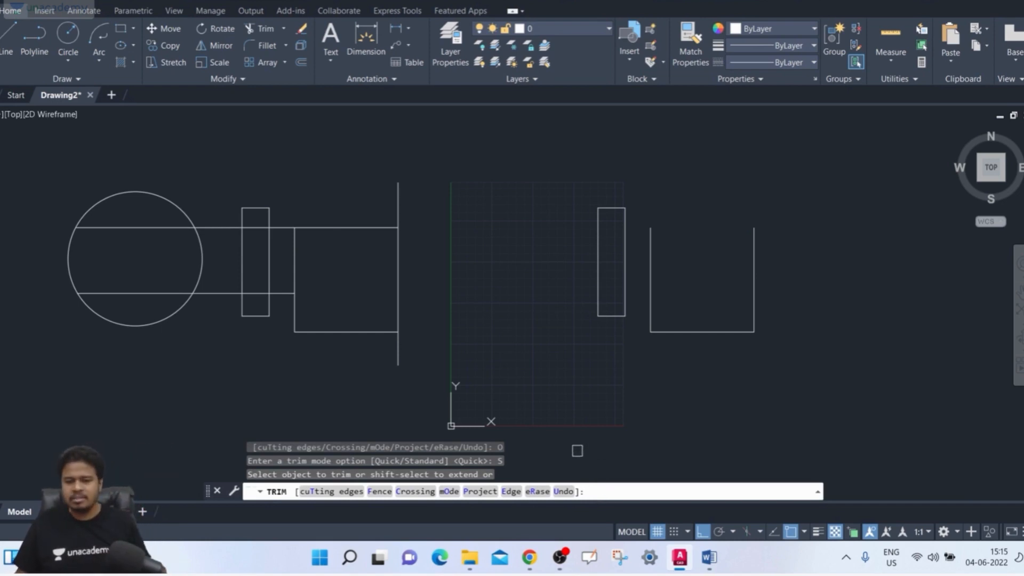
pyautogui.press('Escape')
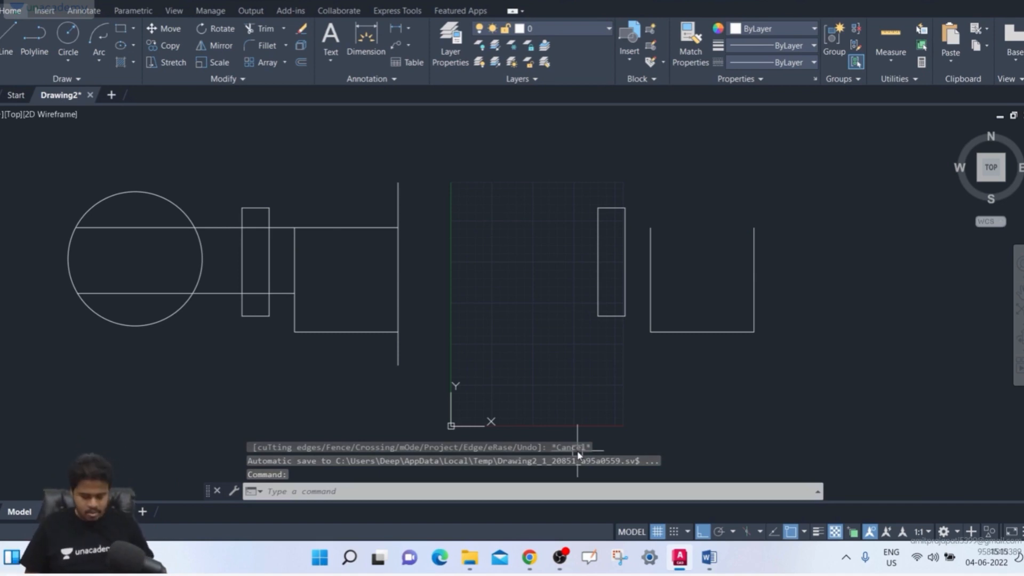
# - Using all objects as cutting edges, trim the upper line beyond the short vertical and inside the circle, and the lower line between circle and rectangle
pyautogui.write('tr')
pyautogui.press('Return')
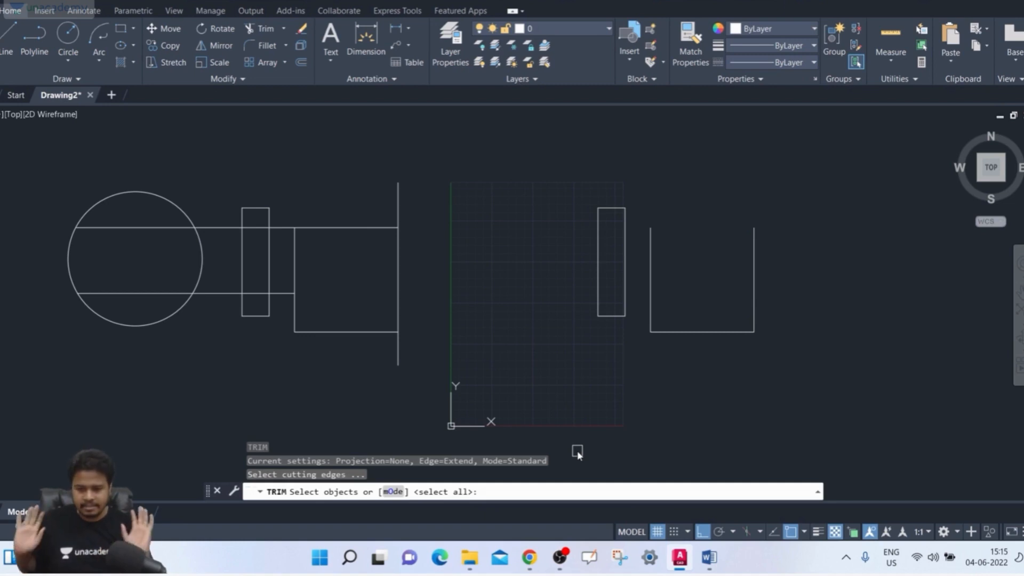
pyautogui.press('Return')
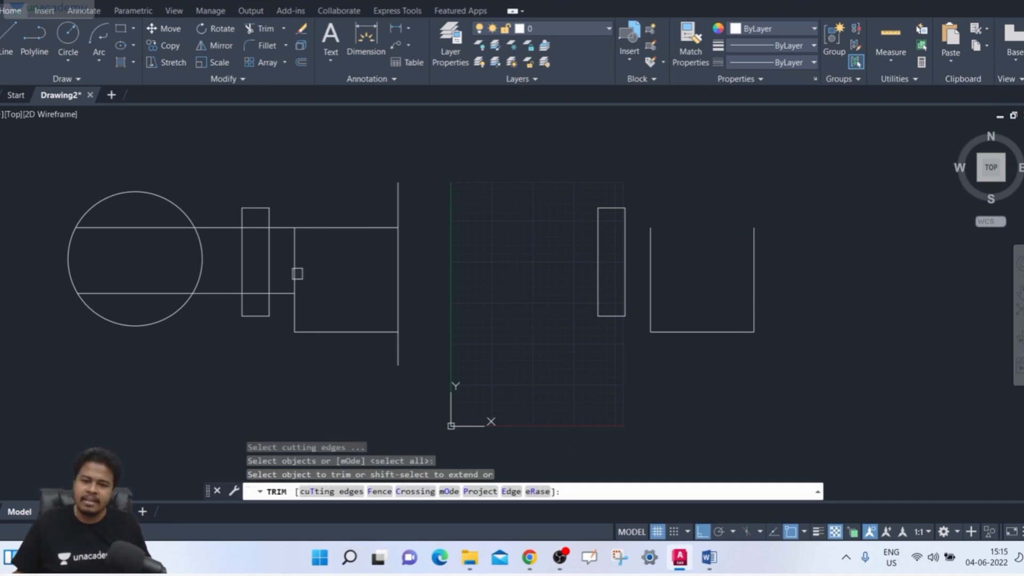
pyautogui.click(340, 227)
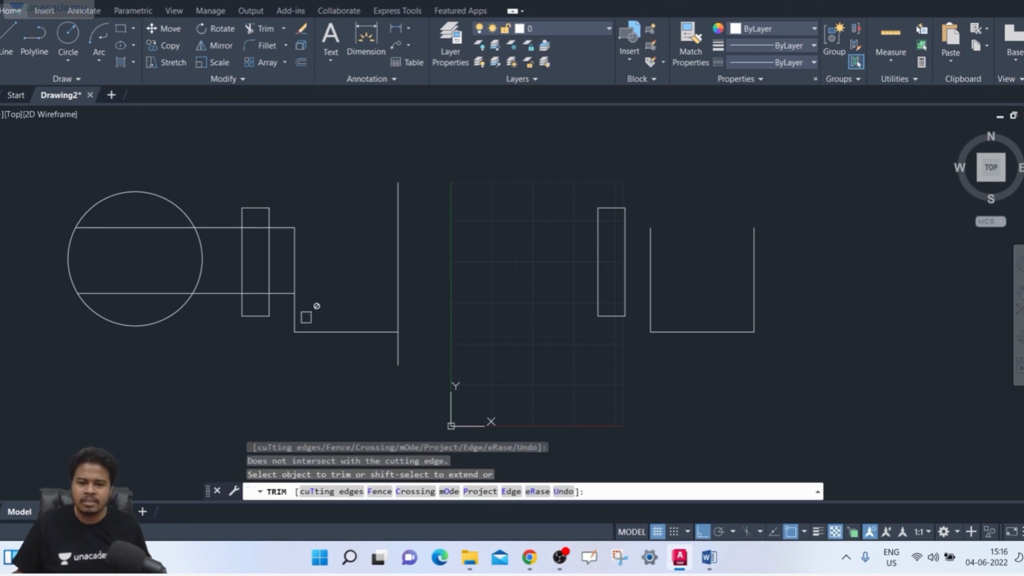
pyautogui.click(223, 293)
pyautogui.click(154, 292)
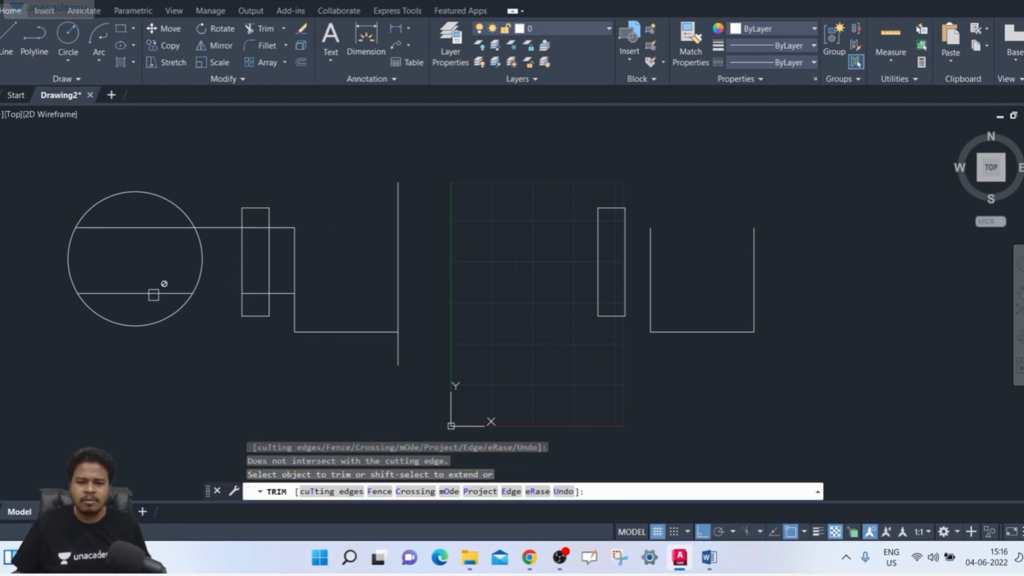
pyautogui.click(168, 229)
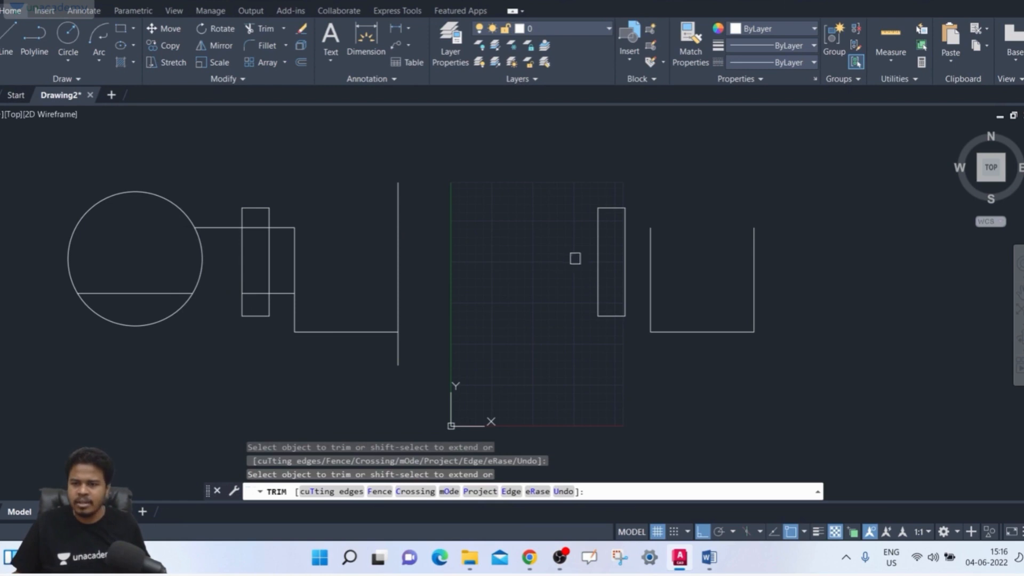
# - Trim the copied rectangle's near side and the copied short vertical line between implied edges, and try the copied lowest horizontal line
pyautogui.click(597, 259)
pyautogui.click(651, 260)
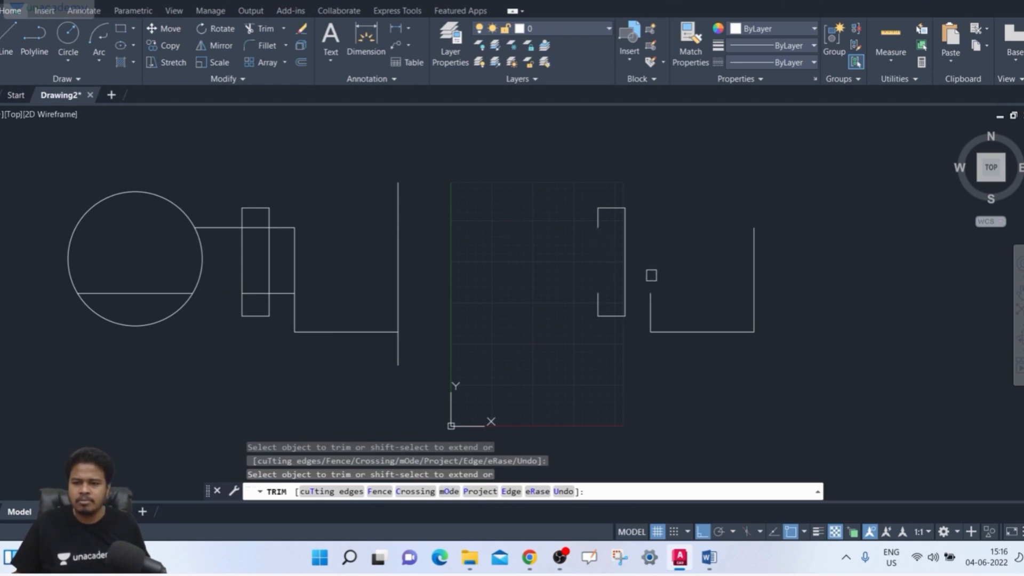
pyautogui.click(710, 331)
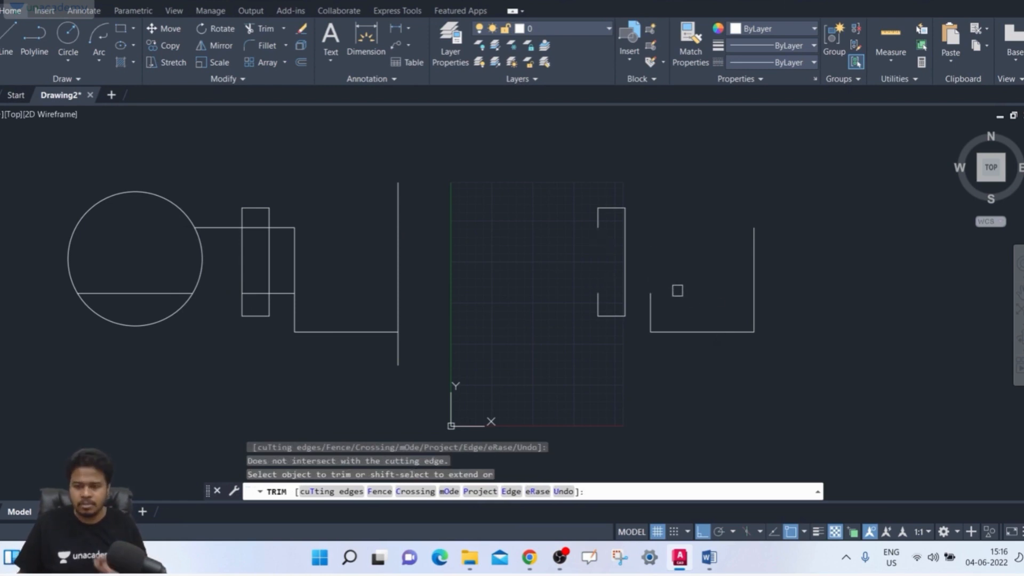